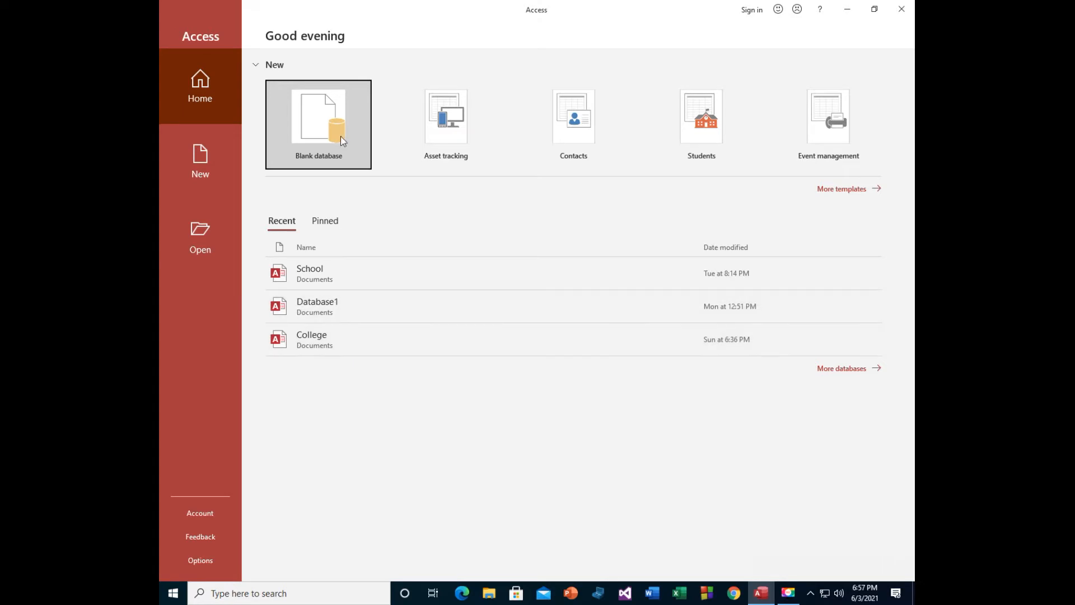
# Step: Open the recent School database from the Documents folder
pyautogui.click(338, 353)
pyautogui.click(324, 278)
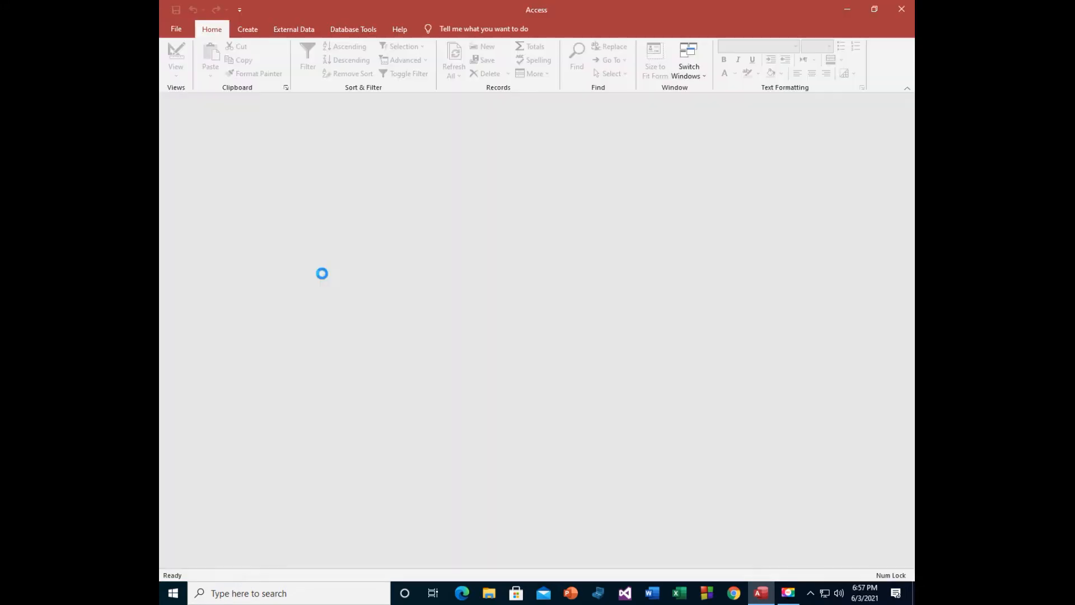
pyautogui.click(168, 100)
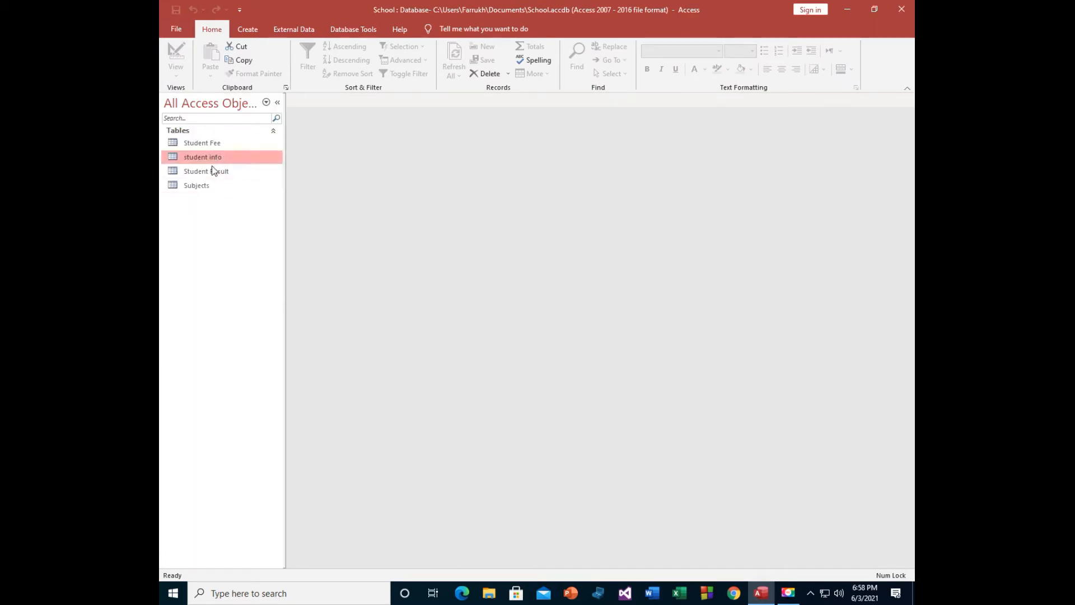
pyautogui.click(211, 145)
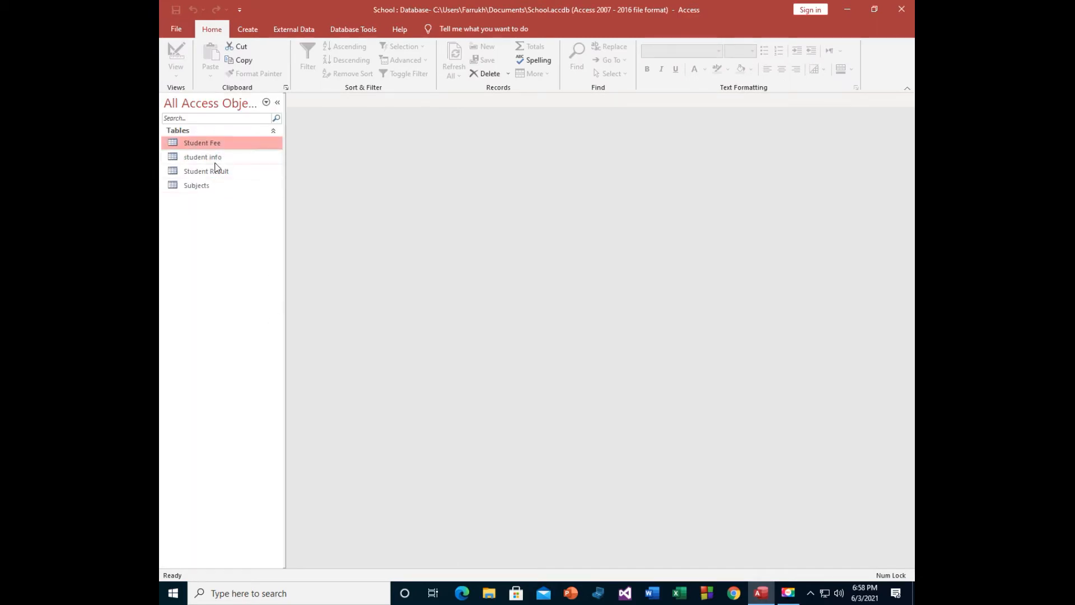
pyautogui.click(208, 159)
pyautogui.click(215, 176)
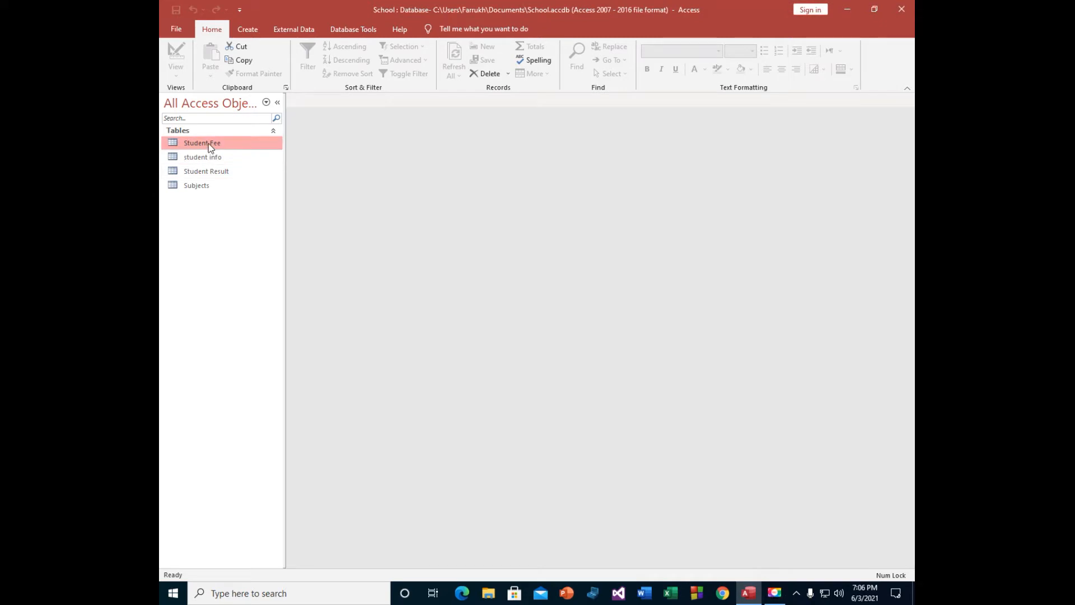
pyautogui.click(200, 156)
pyautogui.click(199, 169)
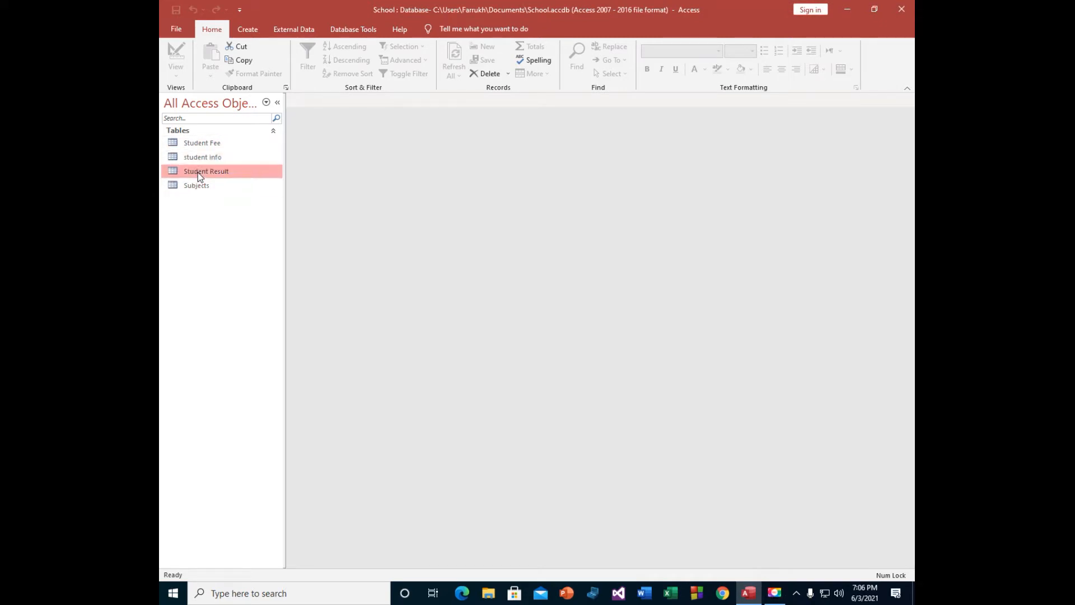
pyautogui.click(200, 156)
# Step: Delete the existing Student Fee, student info, Student Result and Subjects tables from the database
pyautogui.click(200, 146)
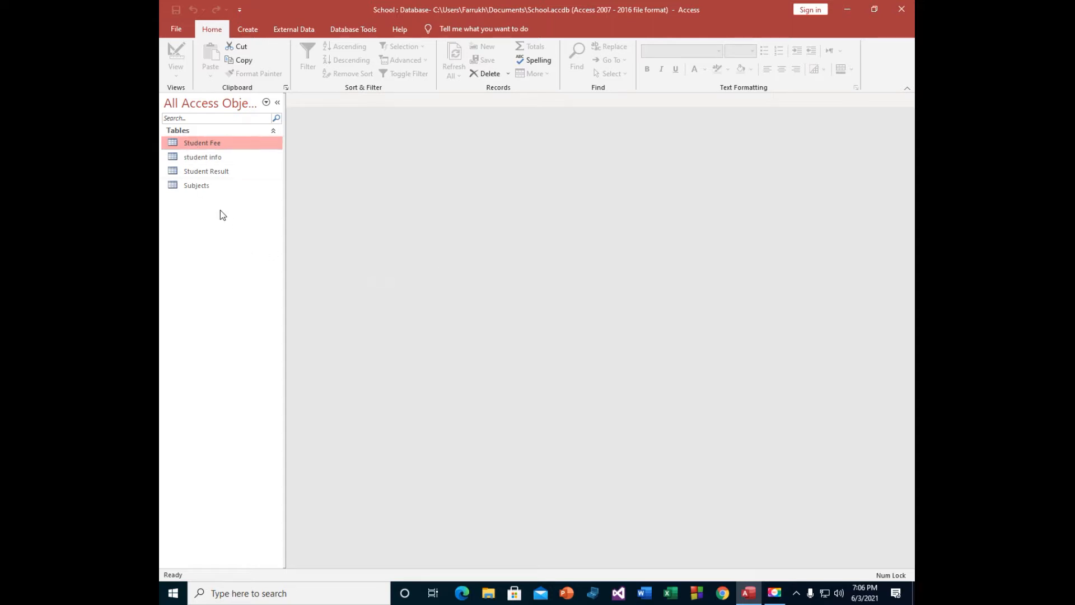
pyautogui.press('Delete')
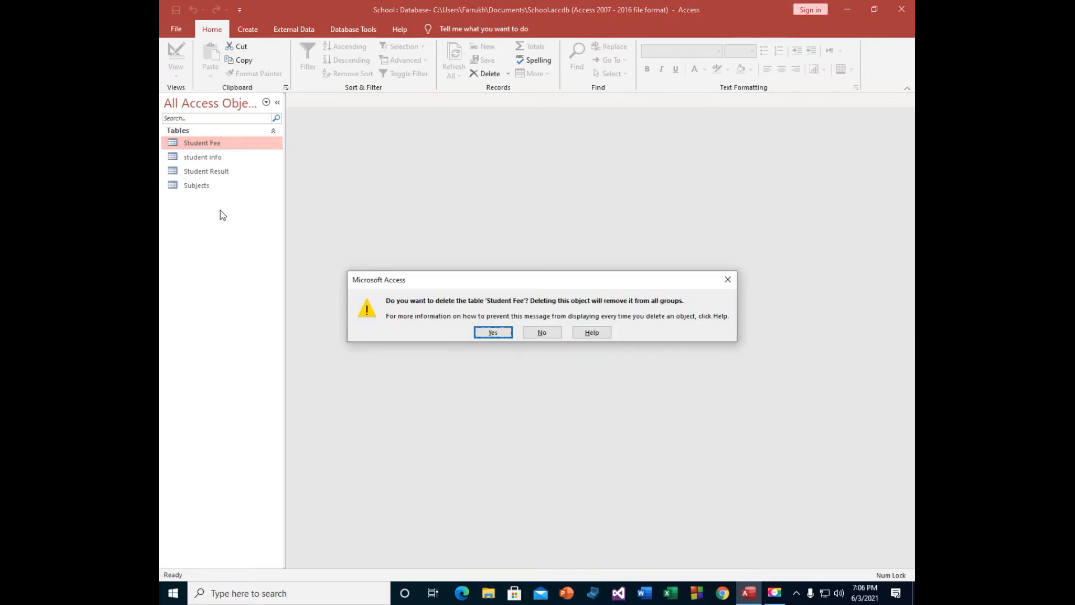
pyautogui.click(493, 331)
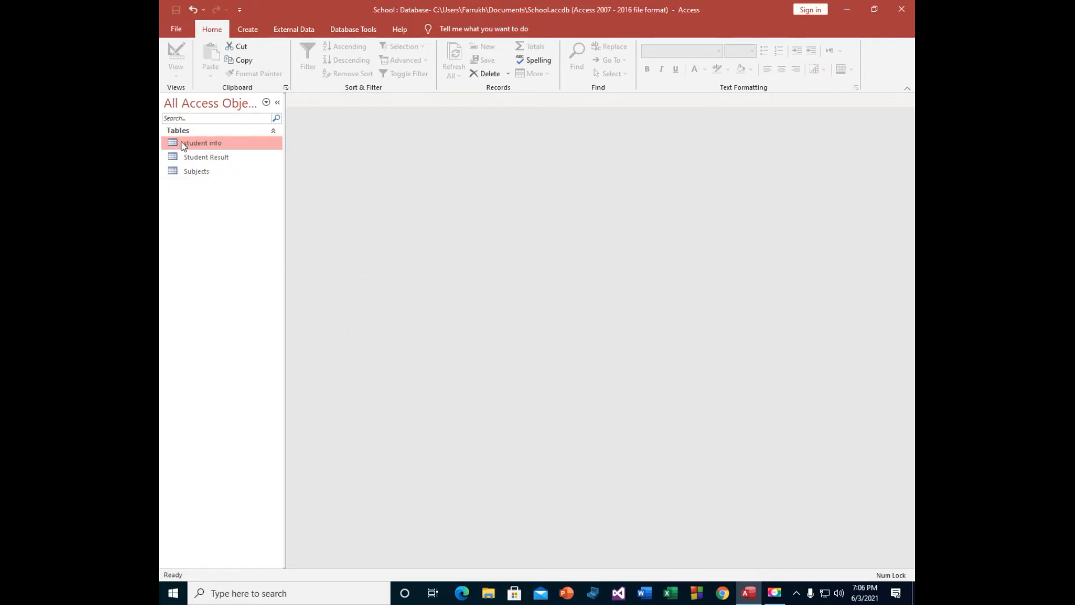
pyautogui.press('Delete')
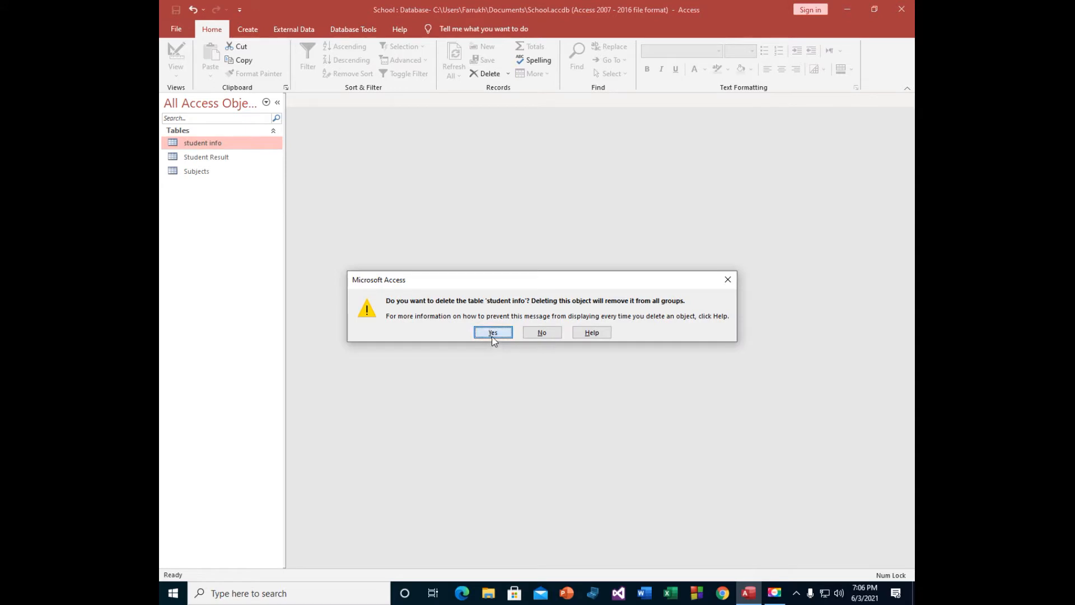
pyautogui.click(493, 332)
pyautogui.press('Delete')
pyautogui.click(491, 332)
pyautogui.press('Delete')
pyautogui.click(500, 333)
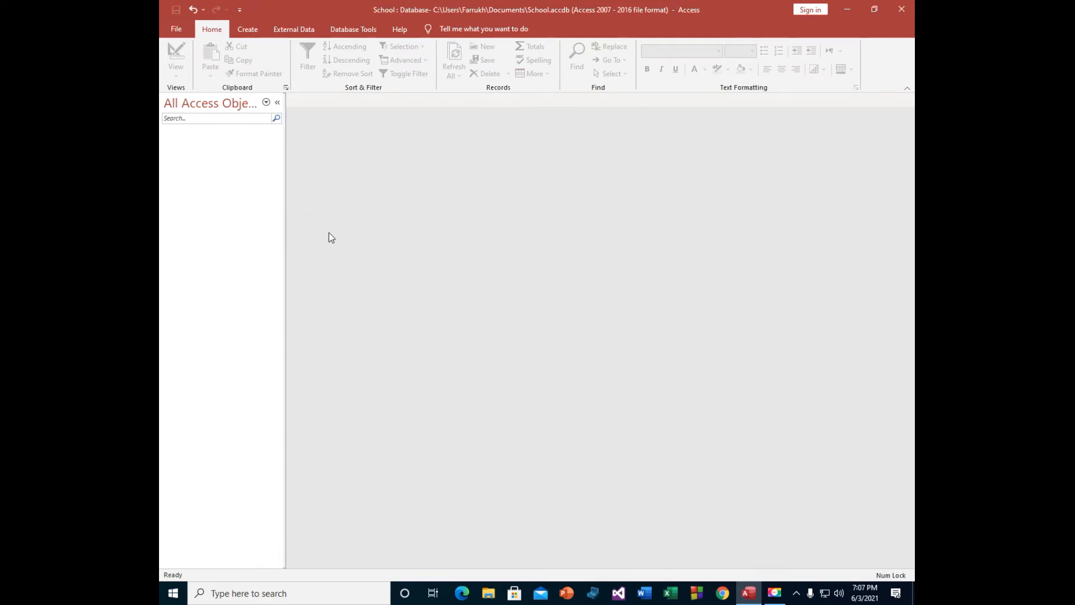
# Step: Create a new table in Design view with the fields RegNo, RNo, Namest, Fname, class and address
pyautogui.click(252, 30)
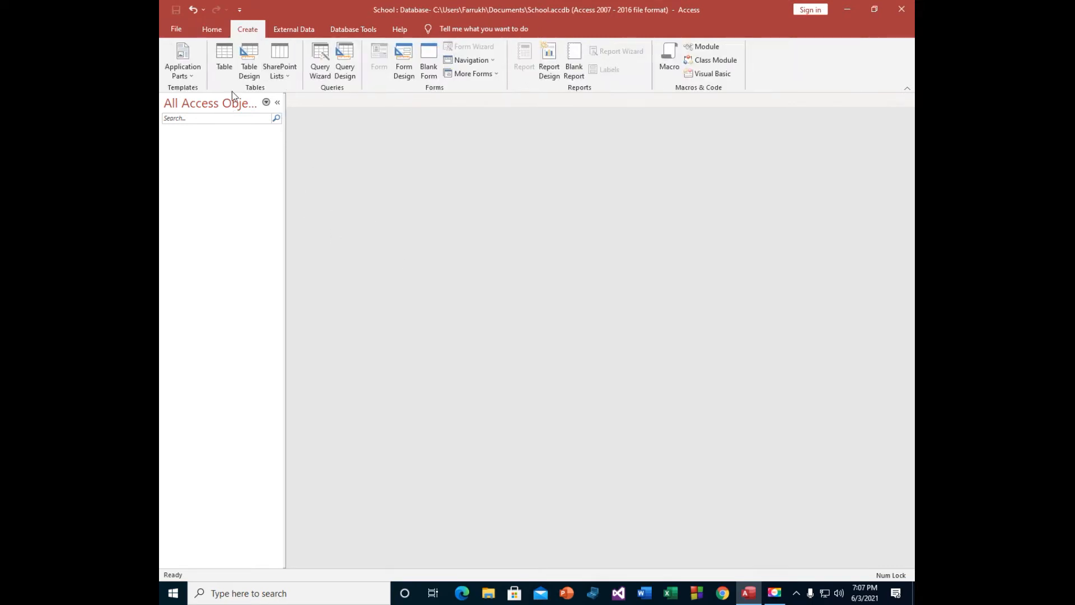
pyautogui.click(247, 54)
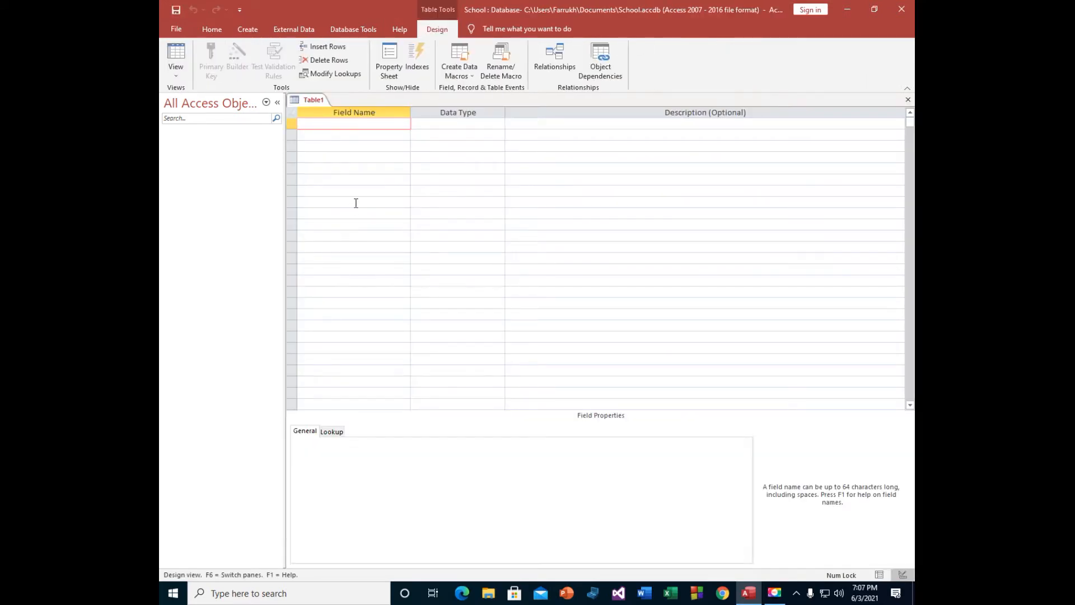
pyautogui.write('RegNo')
pyautogui.press('Down')
pyautogui.write('RNo')
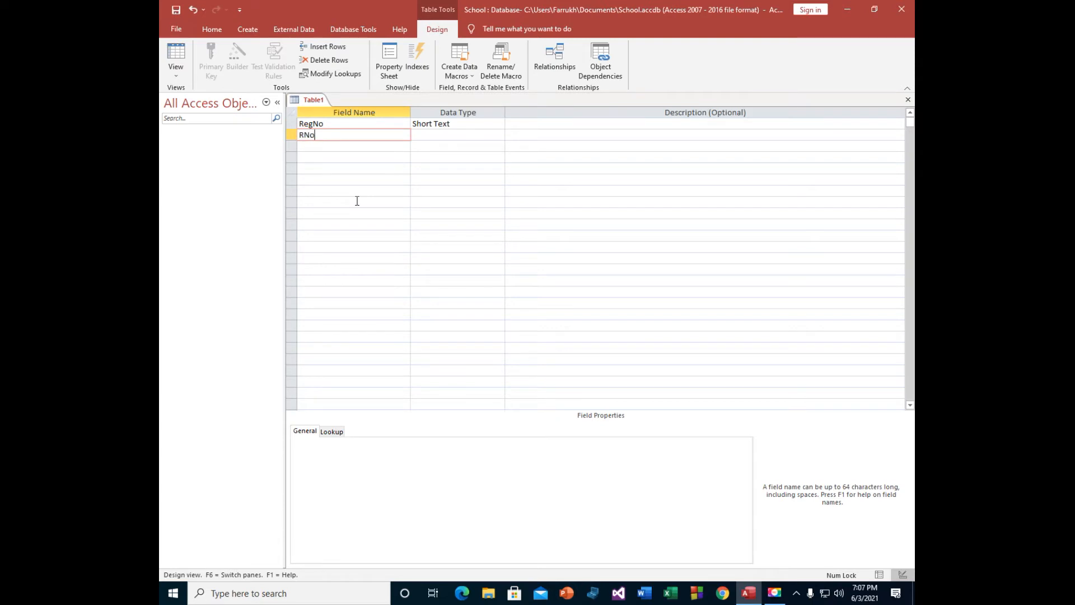
pyautogui.press('Down')
pyautogui.write('Namest')
pyautogui.press('Down')
pyautogui.write('Fname')
pyautogui.press('Down')
pyautogui.write('class')
pyautogui.press('Down')
pyautogui.write('address')
# Step: Set the data type of RegNo and RNo to Number and of address to Long Text
pyautogui.press('Tab')
pyautogui.press('Up')
pyautogui.press('Up')
pyautogui.press('Up')
pyautogui.press('Up')
pyautogui.press('Up')
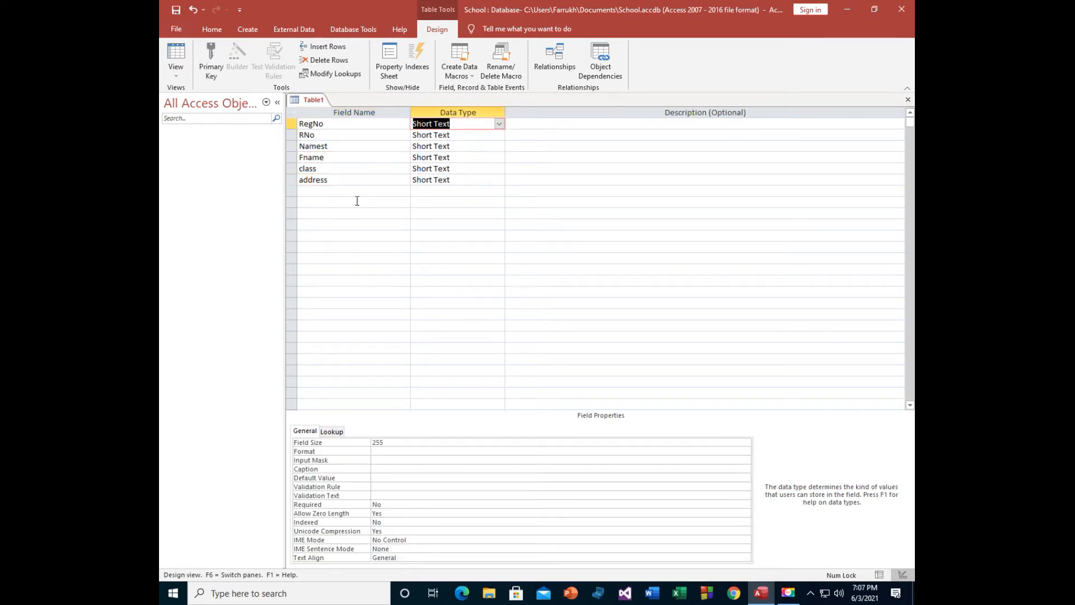
pyautogui.write('n')
pyautogui.press('Down')
pyautogui.write('n')
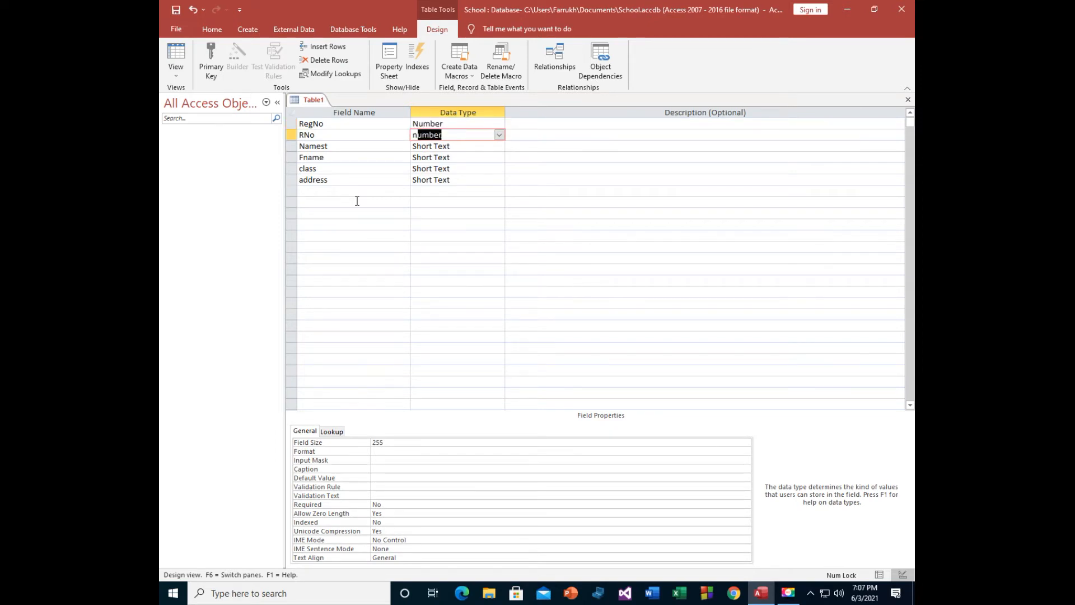
pyautogui.press('Down')
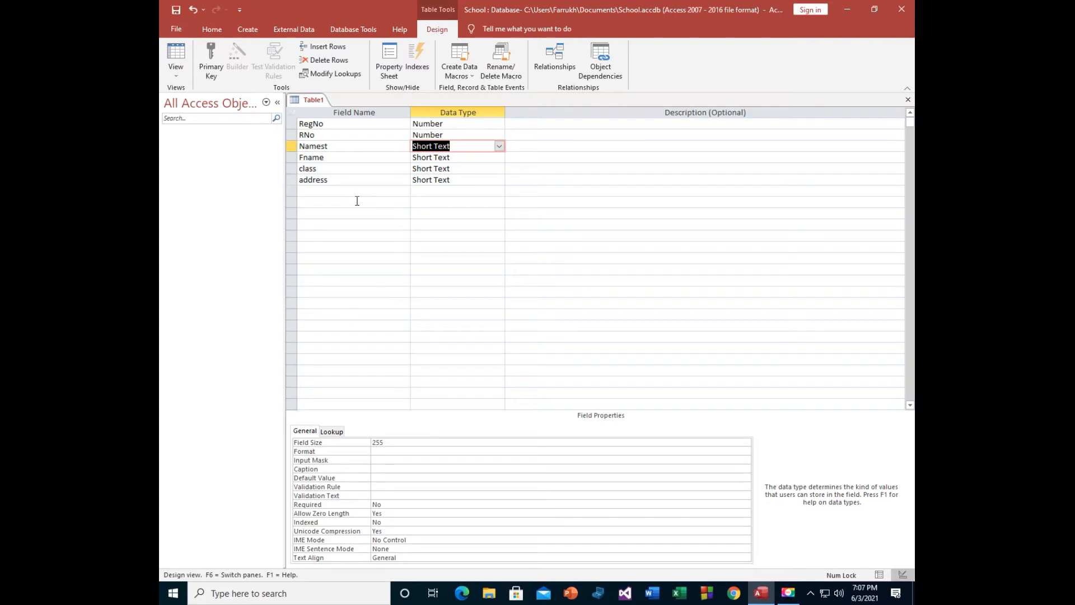
pyautogui.press('Down')
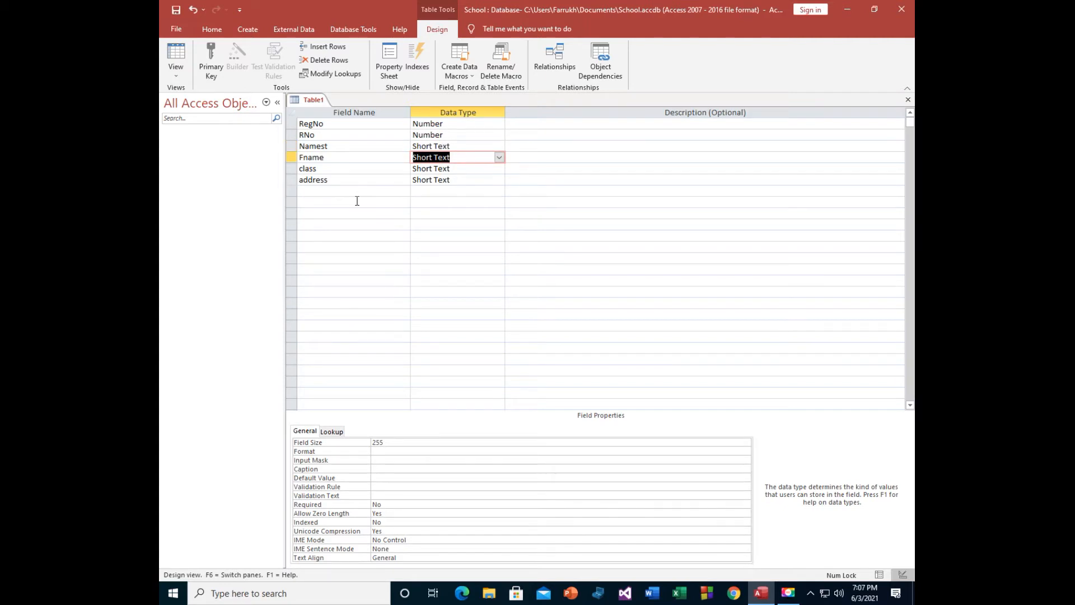
pyautogui.press('Down')
pyautogui.press('Down')
pyautogui.write('l')
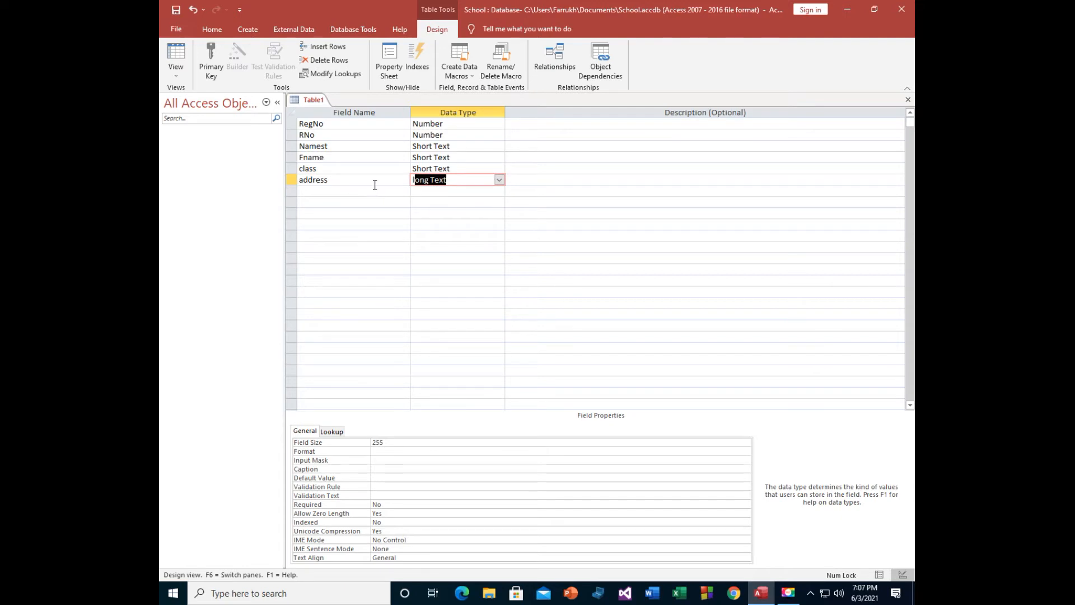
# Step: Make RegNo the primary key and save the table as student info
pyautogui.click(339, 124)
pyautogui.click(212, 50)
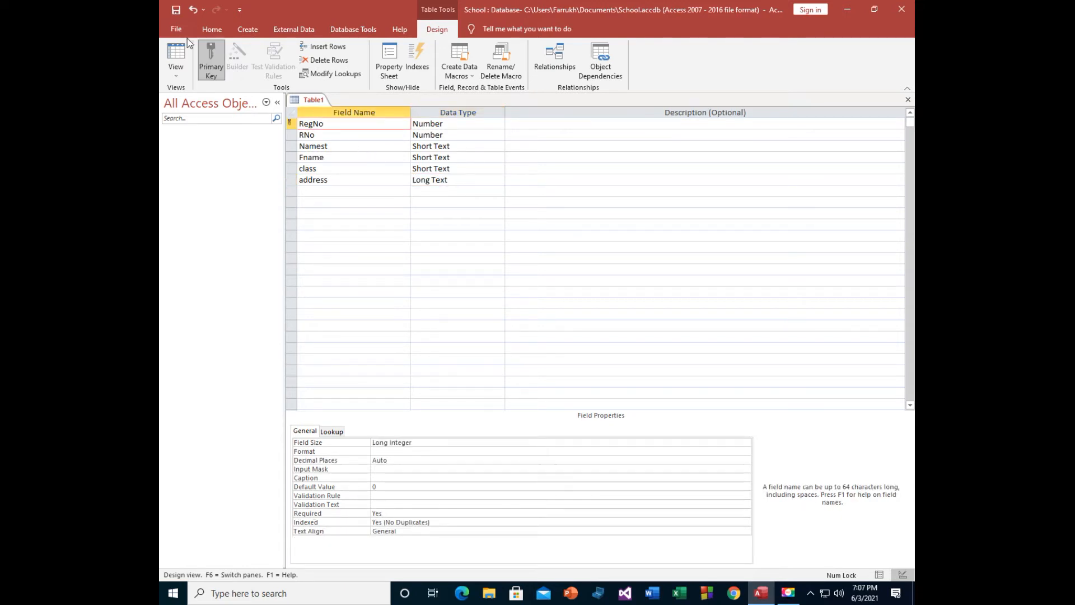
pyautogui.click(179, 10)
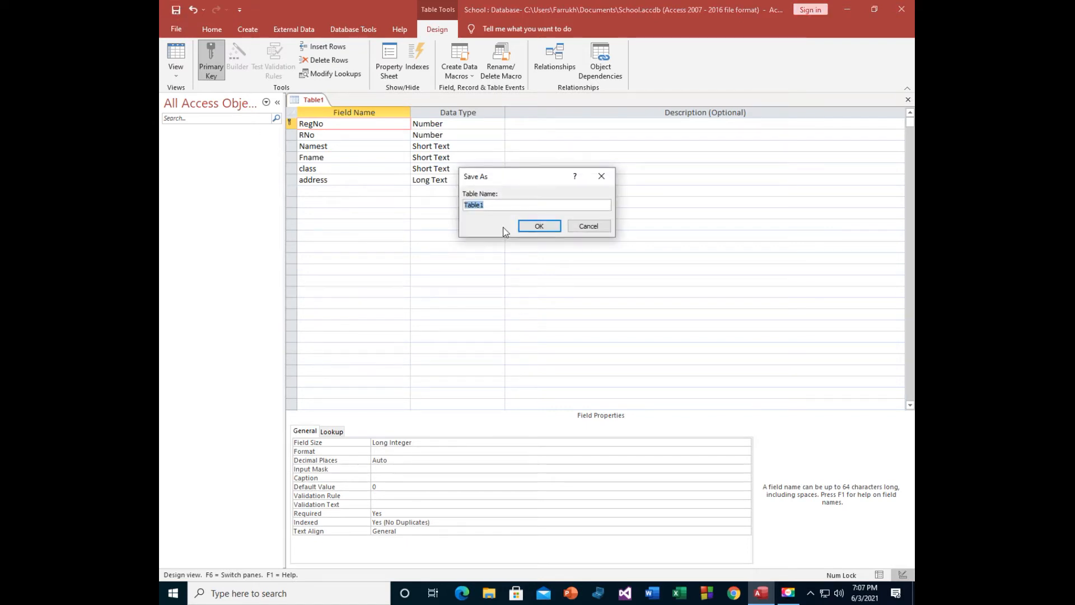
pyautogui.write('student info')
pyautogui.click(539, 226)
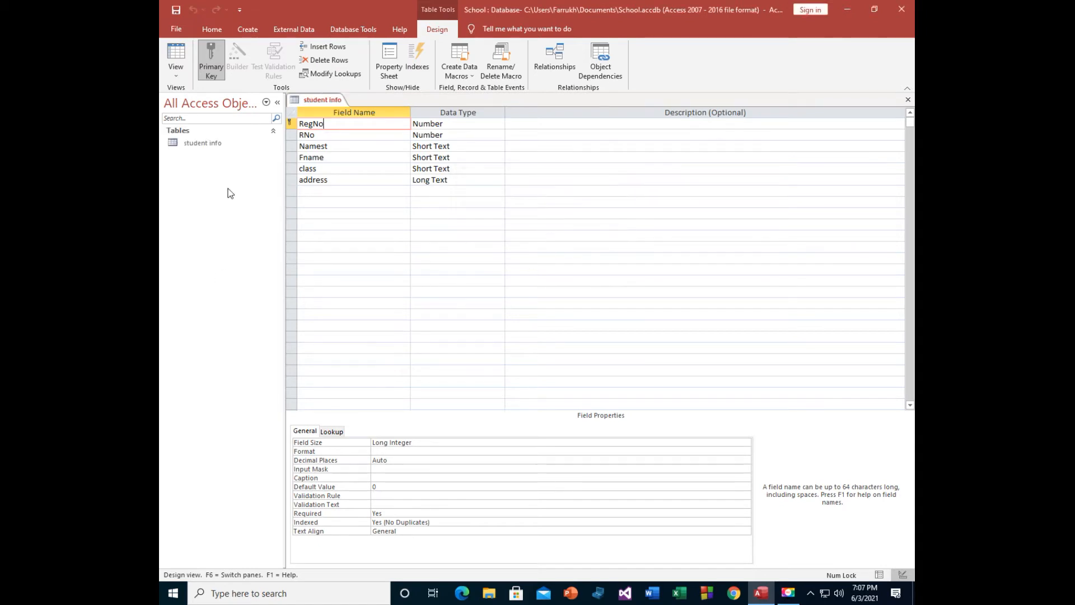
# Step: Create a second table in Design view with RegNo as its first field
pyautogui.click(248, 29)
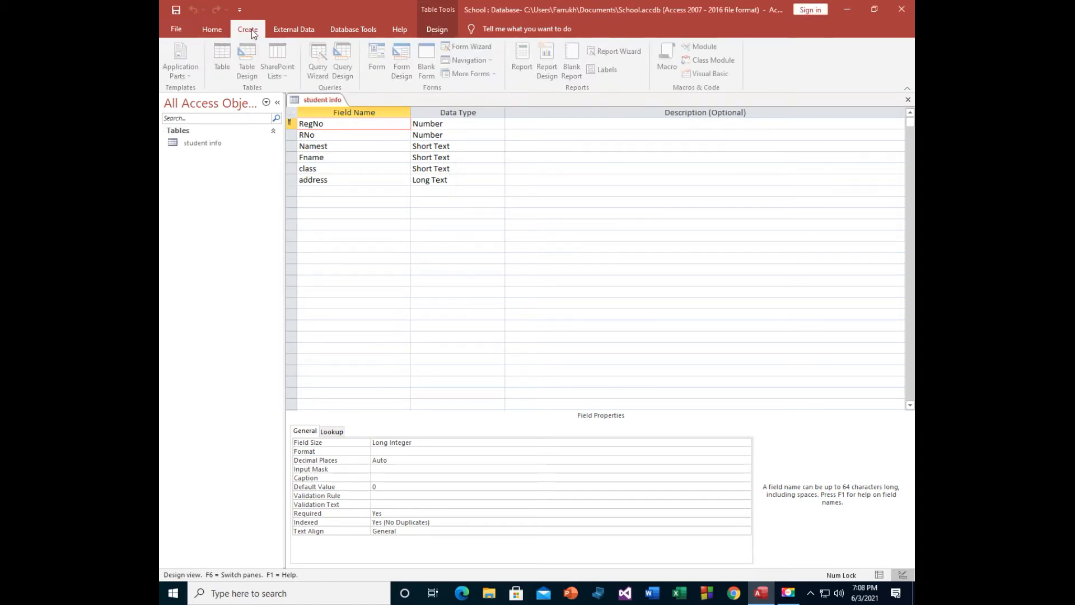
pyautogui.click(252, 62)
pyautogui.write('RegNo')
pyautogui.press('Down')
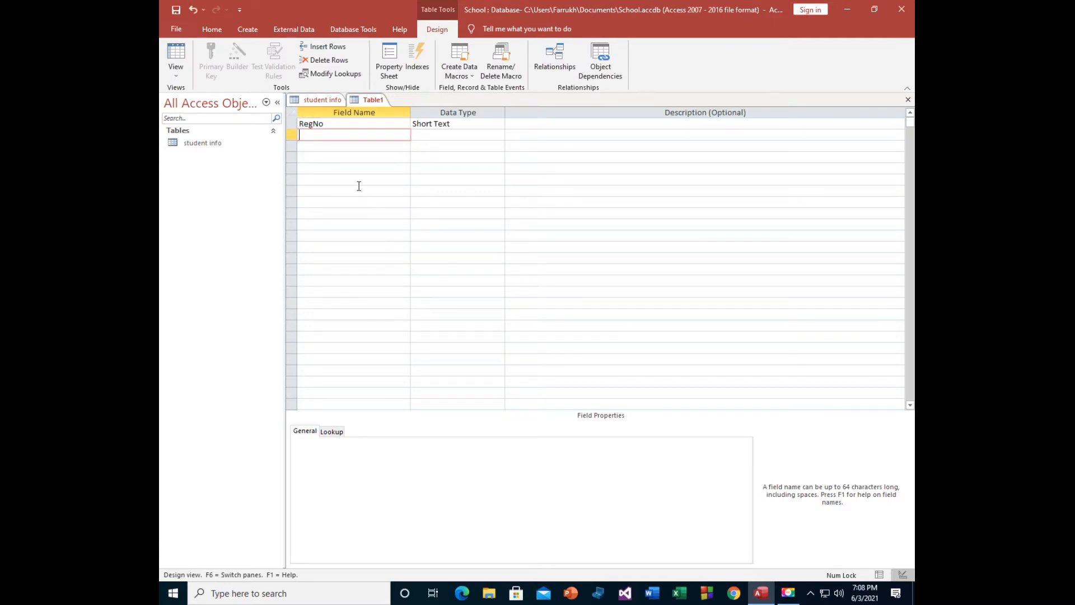
# Step: Set the data type of the new table's RegNo field to Number, matching RegNo in student info
pyautogui.click(324, 124)
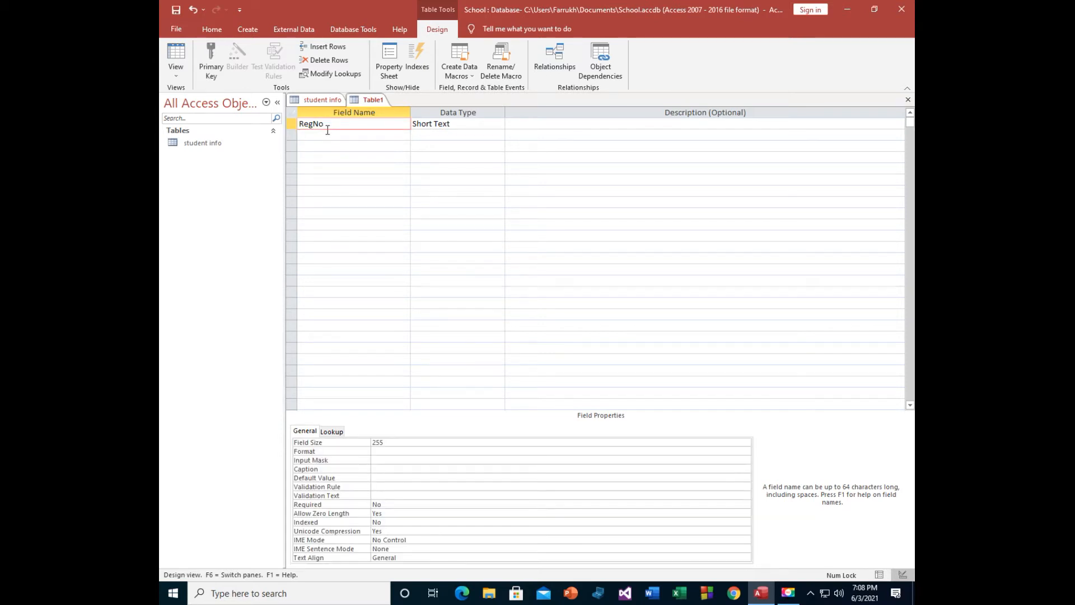
pyautogui.click(324, 100)
pyautogui.doubleClick(324, 123)
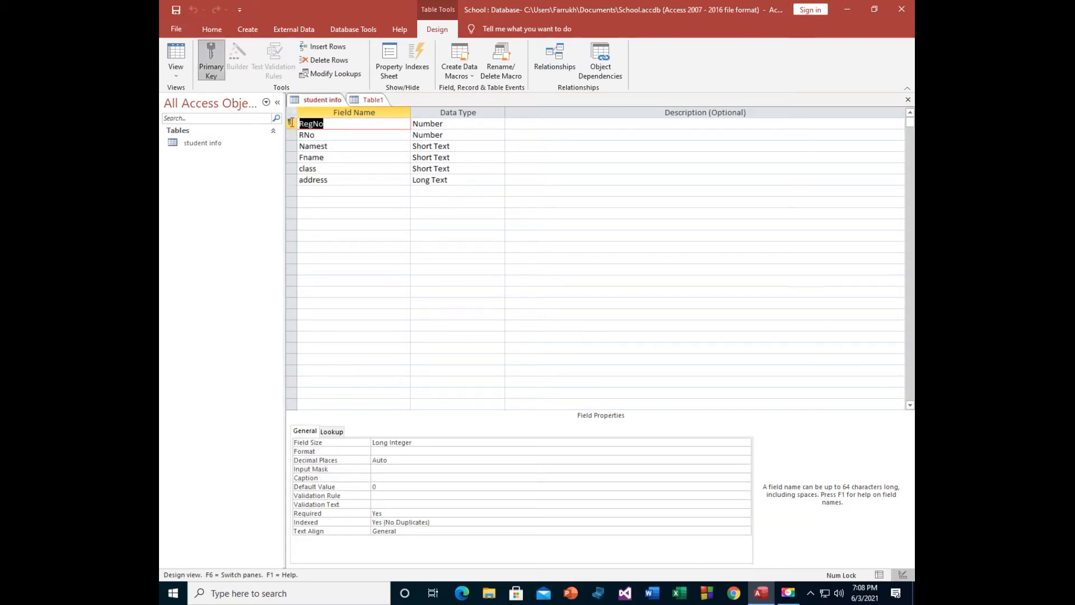
pyautogui.click(371, 100)
pyautogui.moveTo(328, 124); pyautogui.dragTo(295, 134)
pyautogui.click(498, 123)
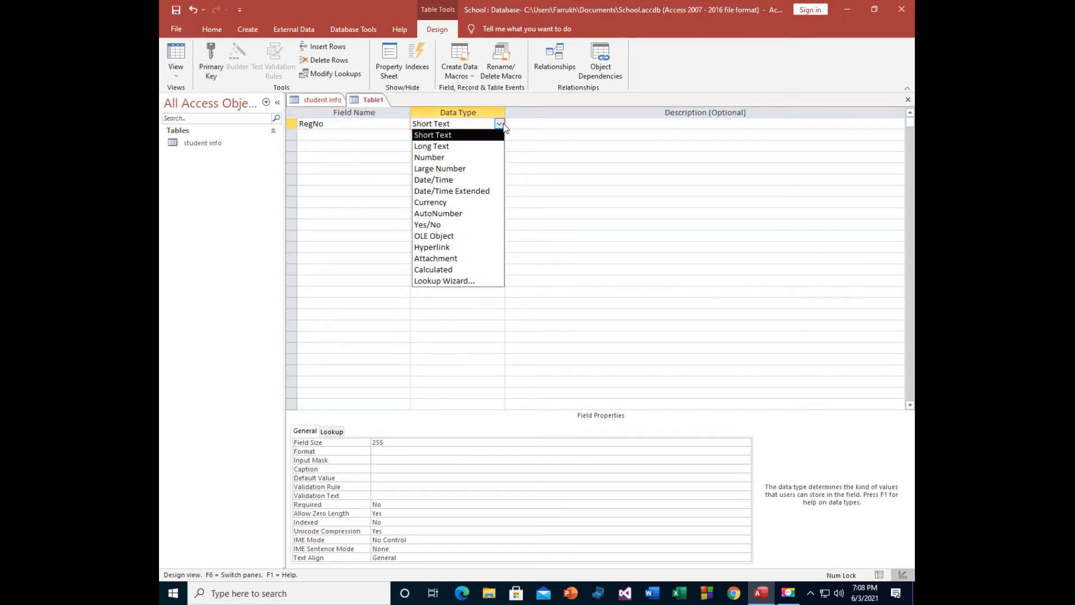
pyautogui.click(473, 159)
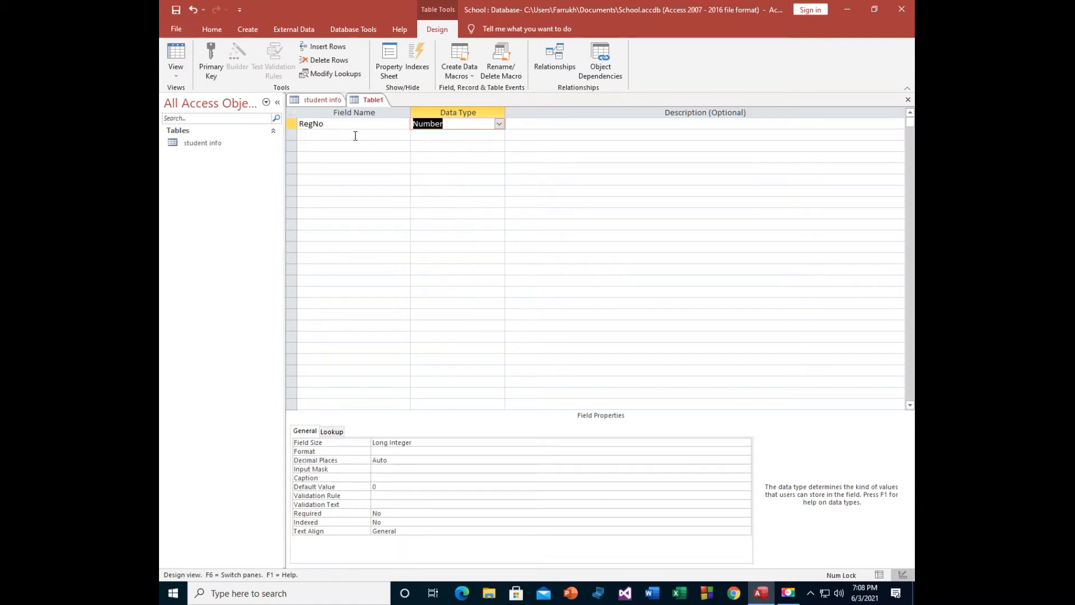
# Step: Add the fields 1stfee, date1, 2ndfee, date2, 3rdfee and date3 below RegNo in the new table
pyautogui.click(336, 140)
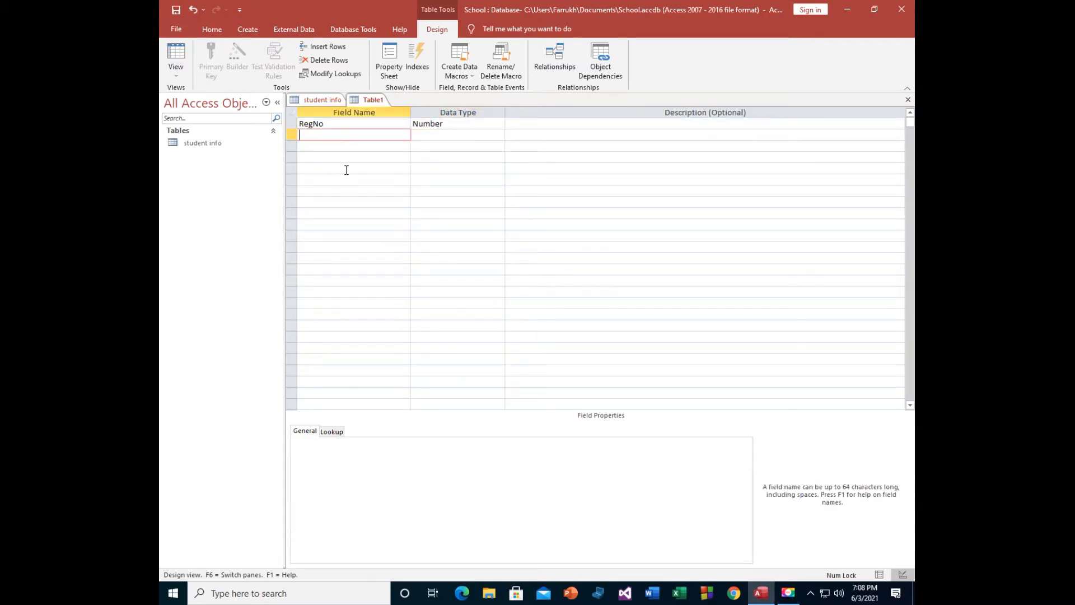
pyautogui.write('1stfee')
pyautogui.press('Down')
pyautogui.write('da')
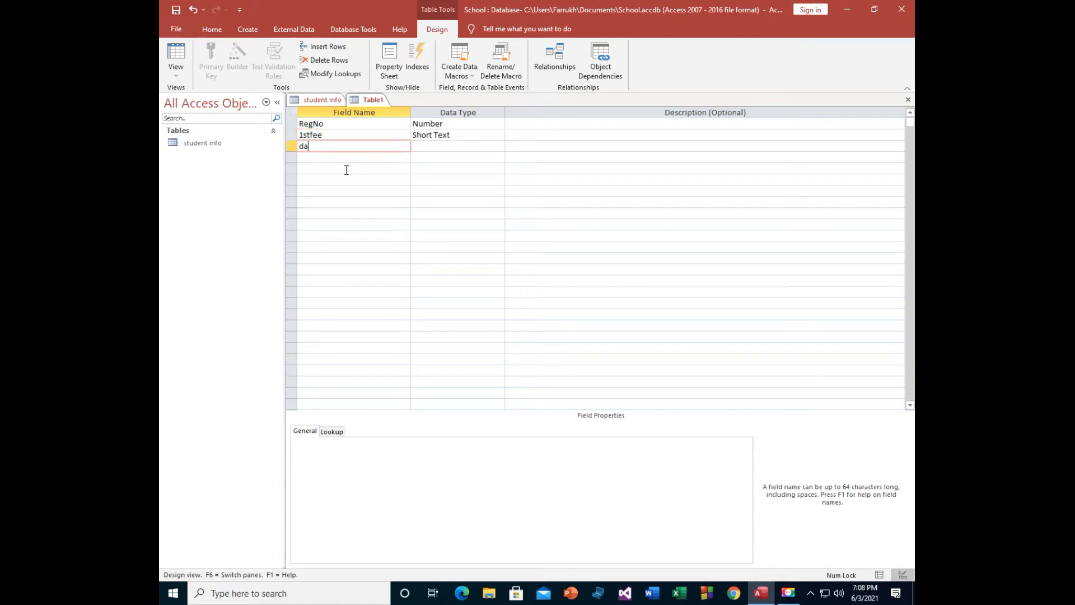
pyautogui.write('te1')
pyautogui.press('Down')
pyautogui.write('2ndfee')
pyautogui.press('Down')
pyautogui.write('date2')
pyautogui.press('Down')
pyautogui.write('3rdfee')
pyautogui.press('Down')
pyautogui.write('date')
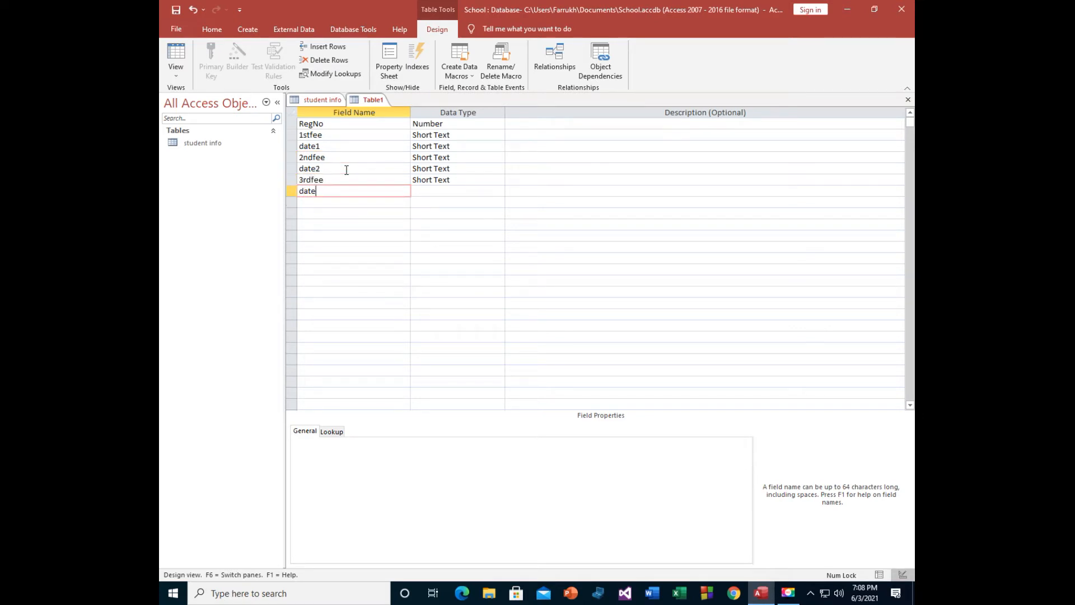
pyautogui.write('3')
# Step: Set 1stfee, 2ndfee and 3rdfee to the Yes/No data type, and date1, date2 and date3 to Date/Time
pyautogui.press('Tab')
pyautogui.press('Up')
pyautogui.press('Up')
pyautogui.press('Up')
pyautogui.press('Up')
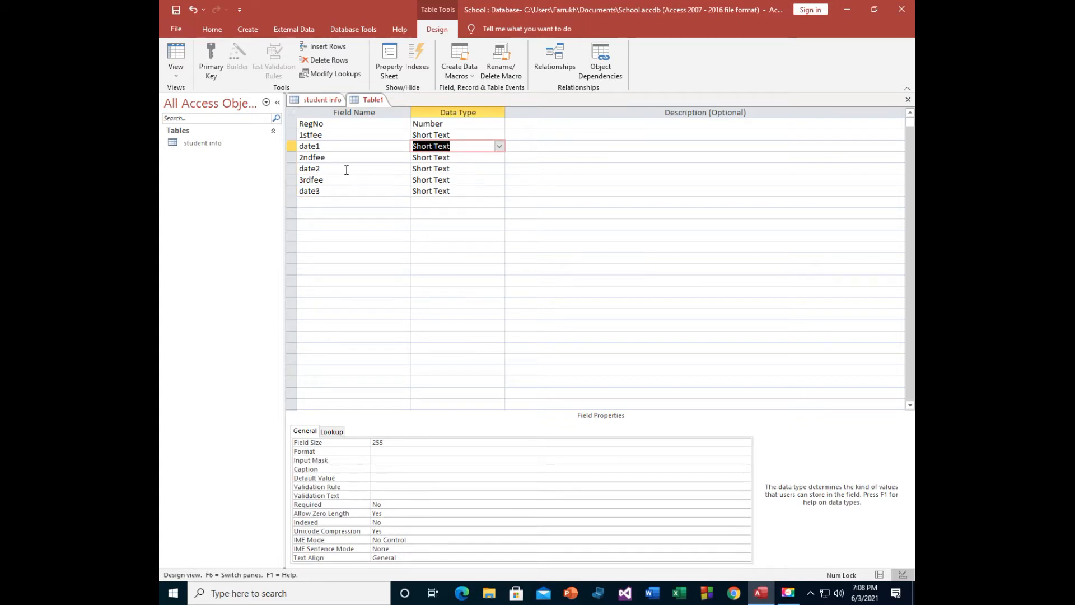
pyautogui.press('Up')
pyautogui.press('Up')
pyautogui.press('Down')
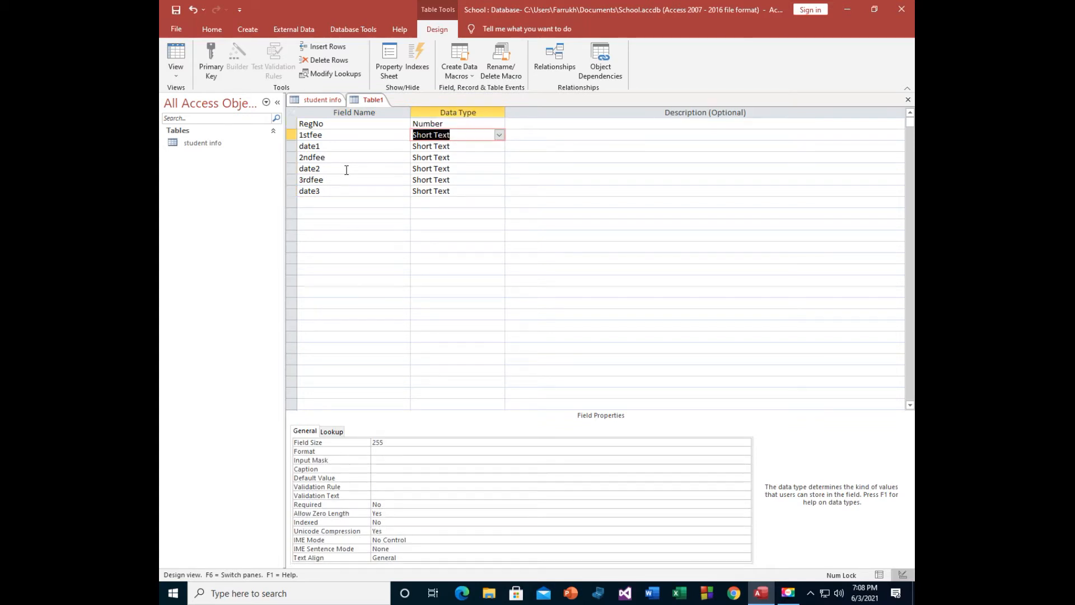
pyautogui.write('y')
pyautogui.press('Down')
pyautogui.write('d')
pyautogui.press('Down')
pyautogui.write('y')
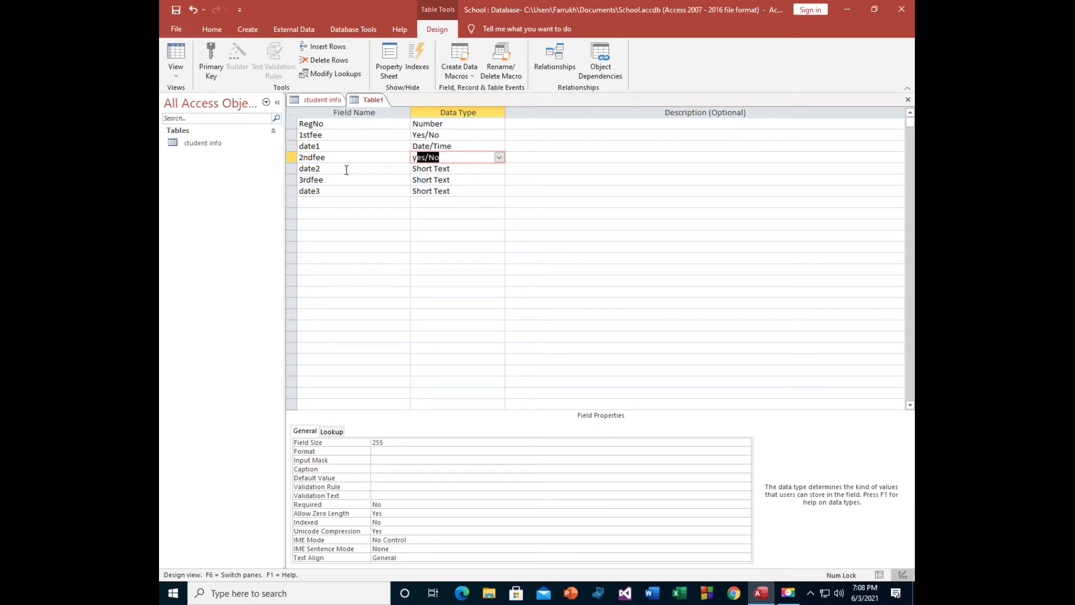
pyautogui.press('Down')
pyautogui.write('d')
pyautogui.press('Down')
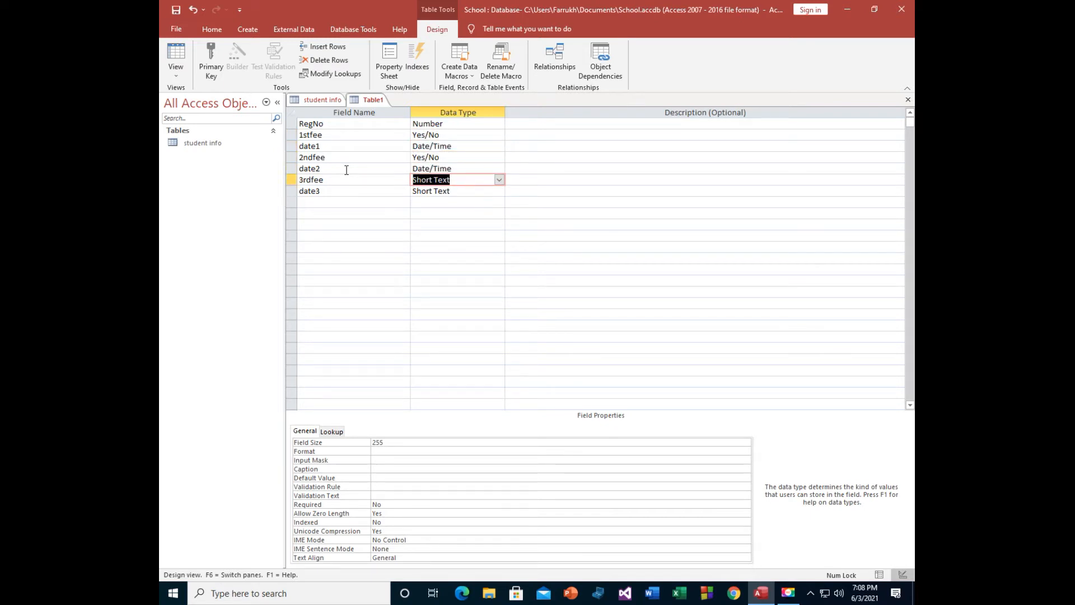
pyautogui.write('y')
pyautogui.press('Down')
pyautogui.write('d')
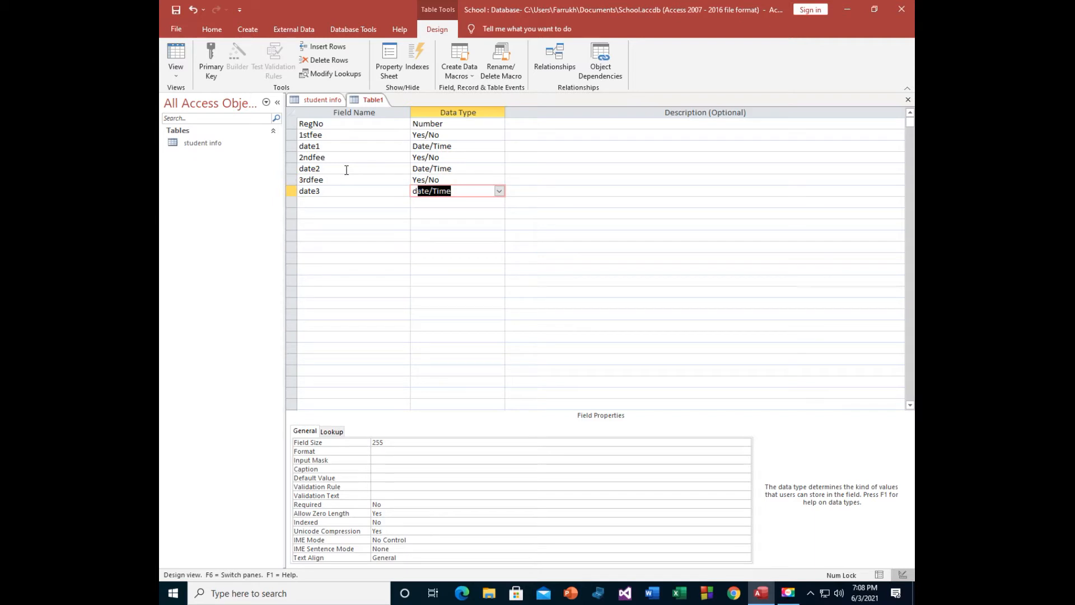
# Step: Save the new table as fee without an automatic primary key, and set RegNo as its primary key
pyautogui.click(464, 160)
pyautogui.hotkey('ctrl', 's')
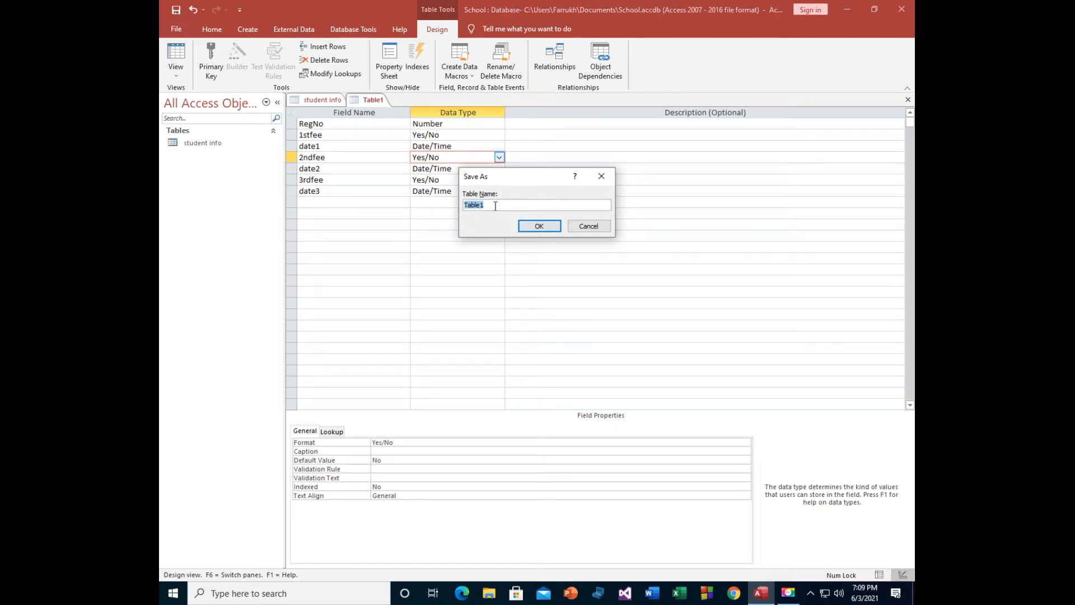
pyautogui.write('fee')
pyautogui.click(536, 230)
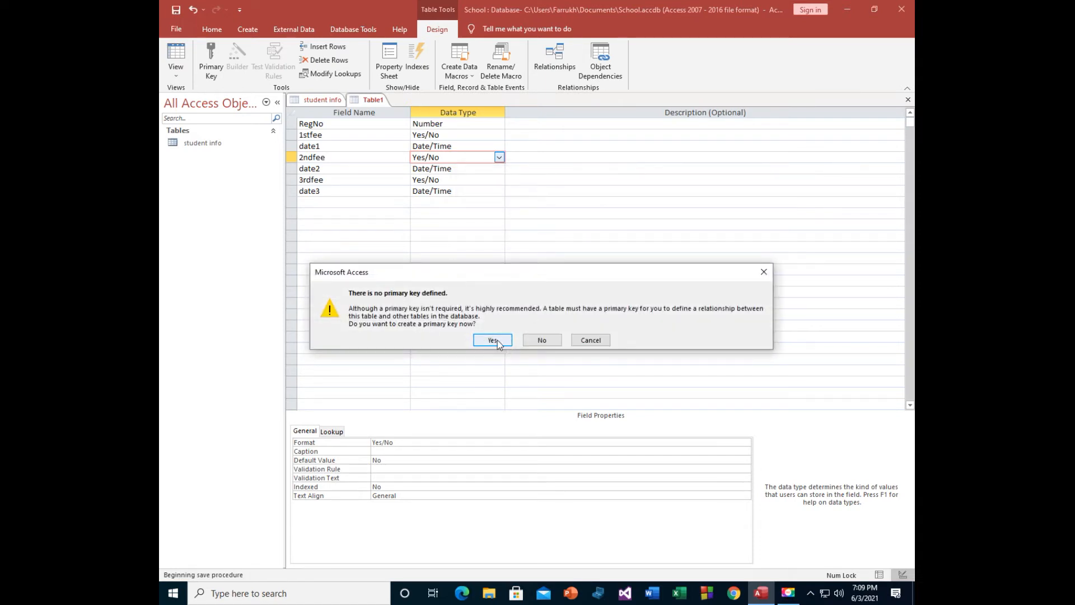
pyautogui.click(541, 340)
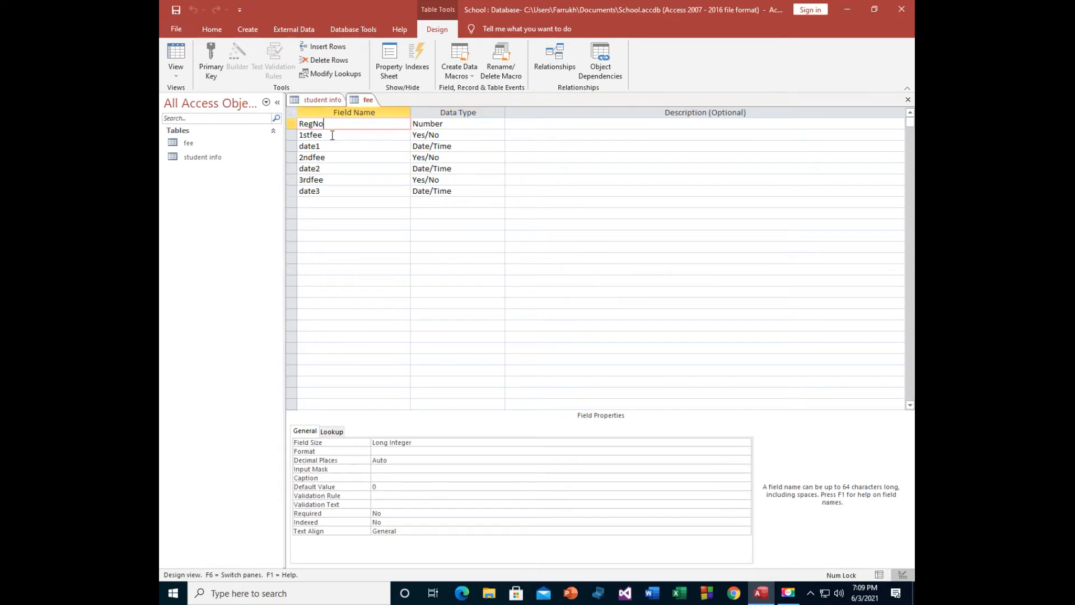
pyautogui.click(210, 56)
# Step: Create a third table in Design view with RegNo as its first field, using the Number data type
pyautogui.click(250, 29)
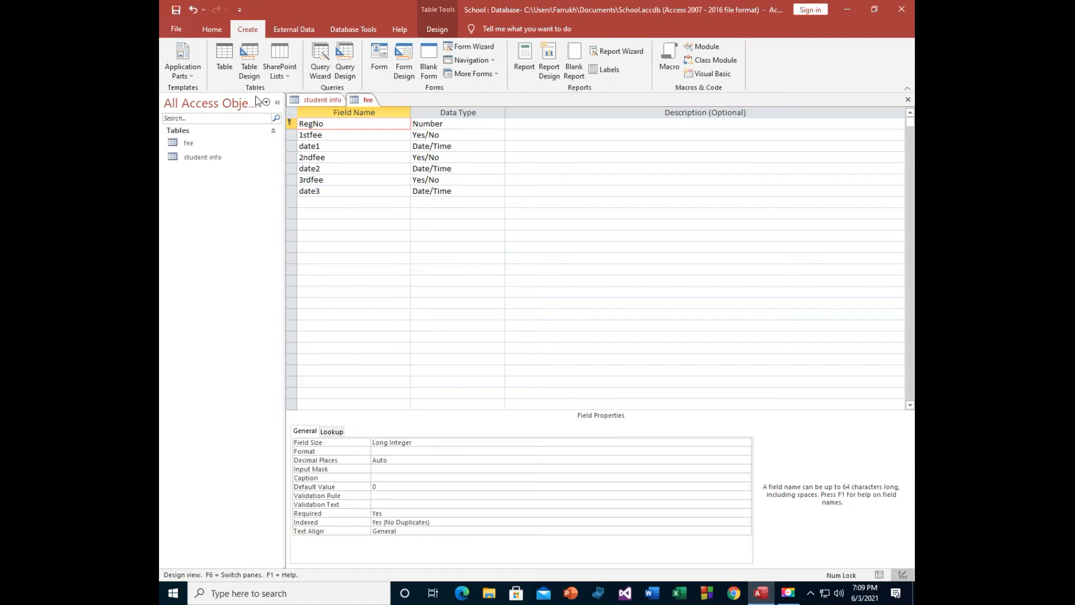
pyautogui.click(249, 62)
pyautogui.write('RegNo')
pyautogui.click(429, 128)
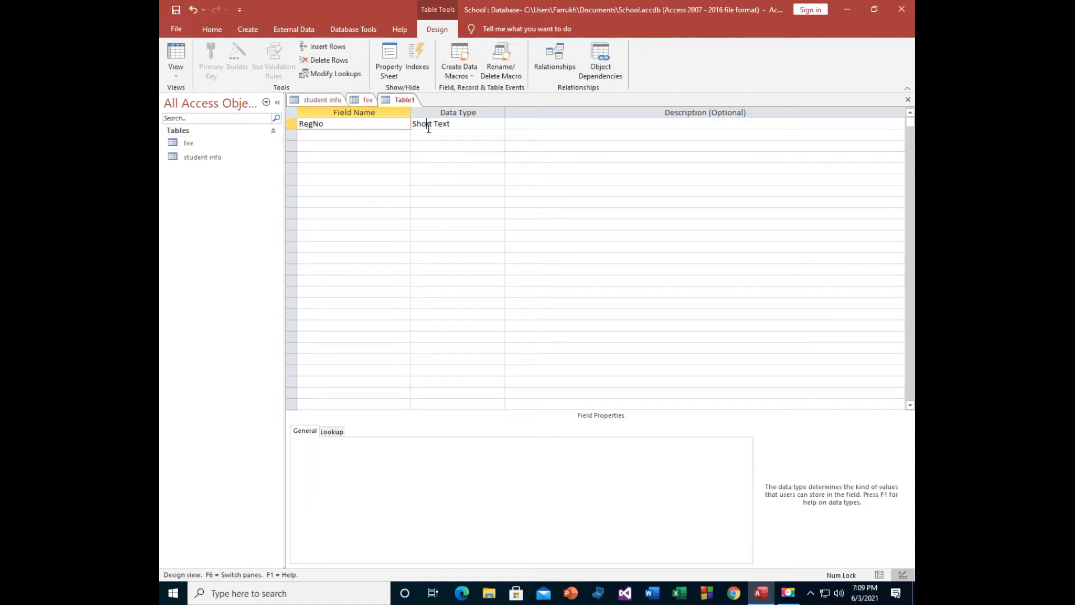
pyautogui.click(499, 124)
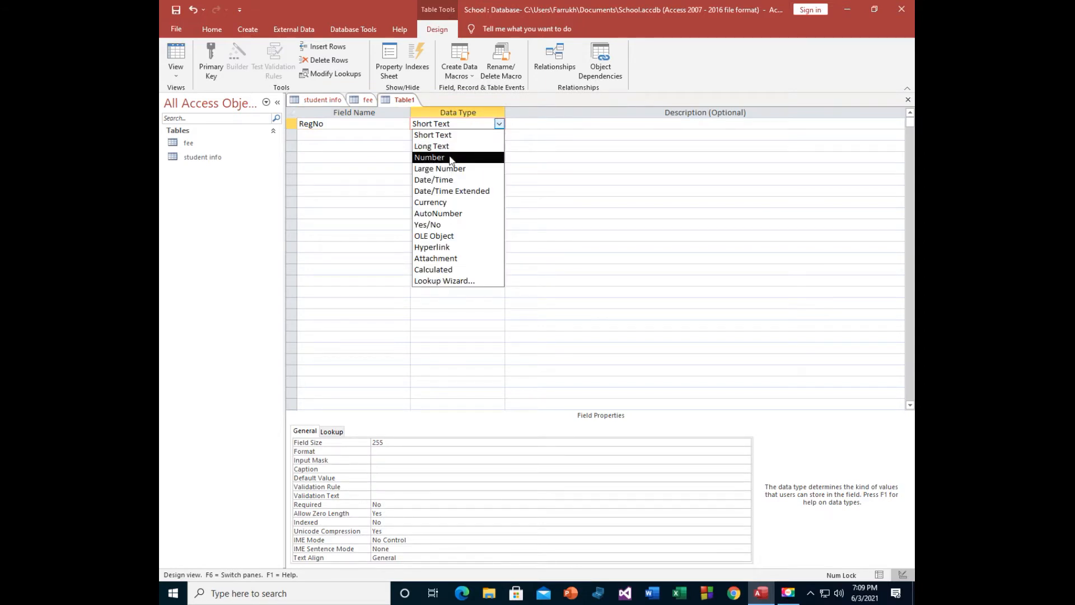
pyautogui.click(450, 158)
# Step: Add the fields Urdu, math, english and phy below RegNo in the third table
pyautogui.click(307, 135)
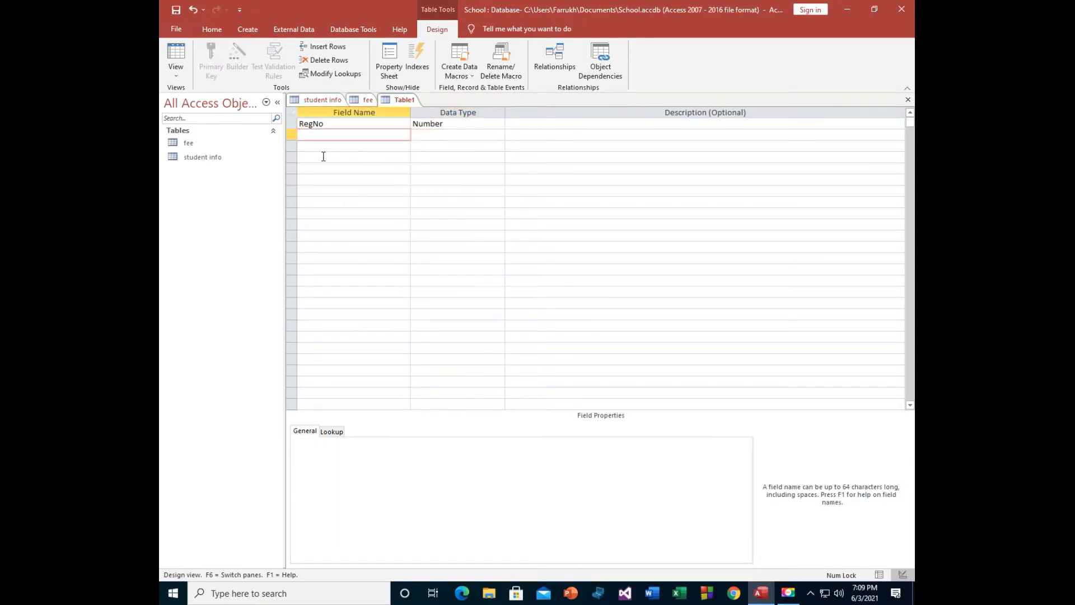
pyautogui.write('Ud')
pyautogui.press('BackSpace')
pyautogui.write('rdu')
pyautogui.press('Down')
pyautogui.write('math')
pyautogui.press('Down')
pyautogui.write('english')
pyautogui.press('Down')
pyautogui.write('phy')
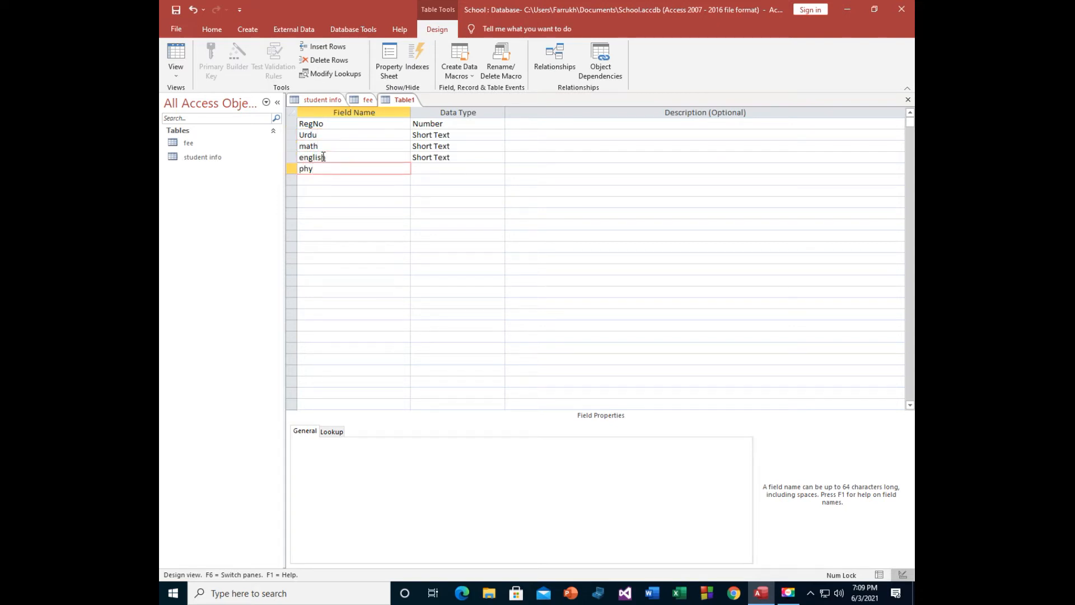
# Step: Set the data type of Urdu, math, english and phy to Number
pyautogui.press('Tab')
pyautogui.press('Up')
pyautogui.press('Up')
pyautogui.press('Up')
pyautogui.write('n')
pyautogui.press('Down')
pyautogui.write('n')
pyautogui.press('Down')
pyautogui.write('n')
pyautogui.press('Down')
pyautogui.write('n')
# Step: Make RegNo the primary key of the third table
pyautogui.click(456, 124)
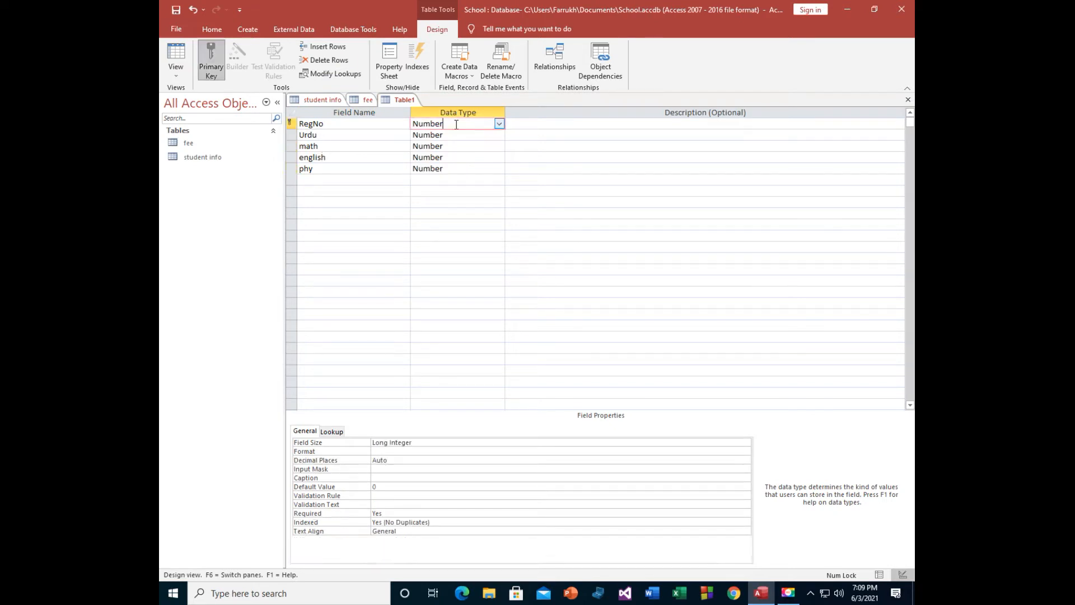
pyautogui.click(341, 124)
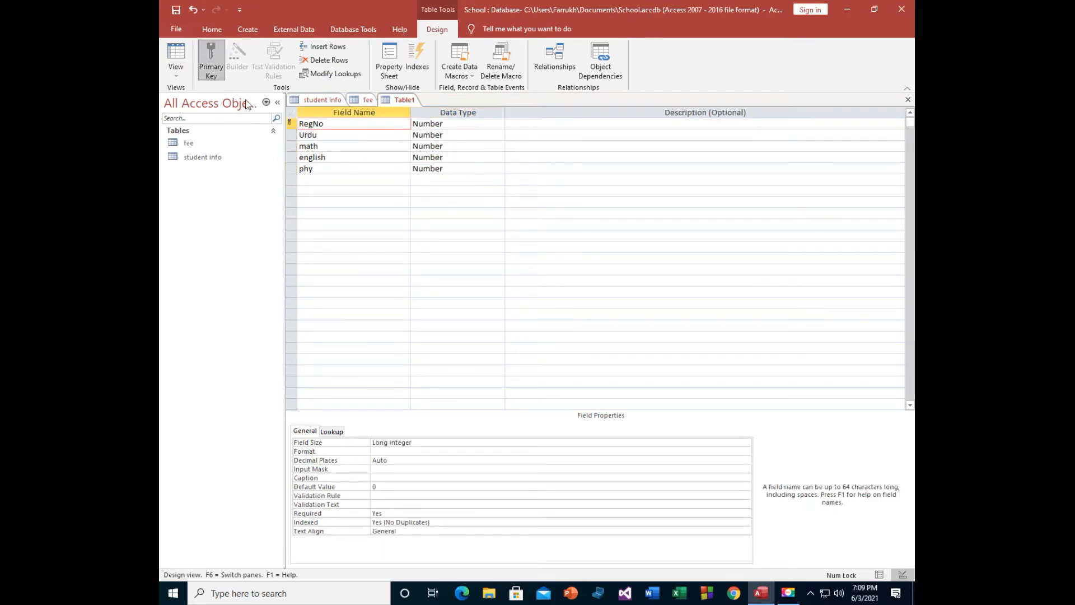
pyautogui.click(206, 53)
pyautogui.click(207, 52)
pyautogui.click(332, 136)
pyautogui.click(333, 126)
pyautogui.click(353, 31)
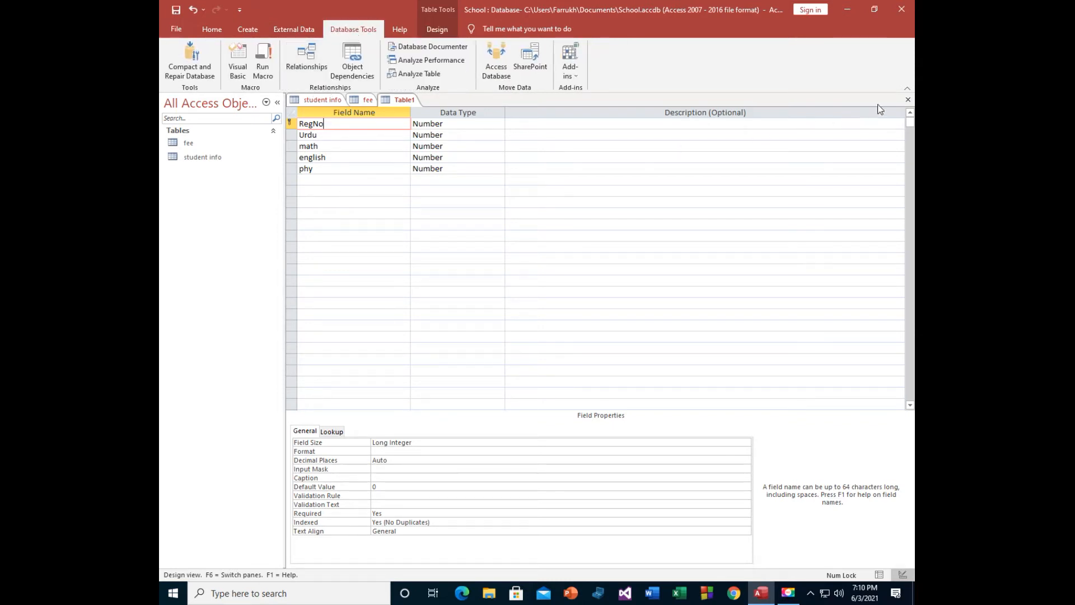
pyautogui.click(907, 99)
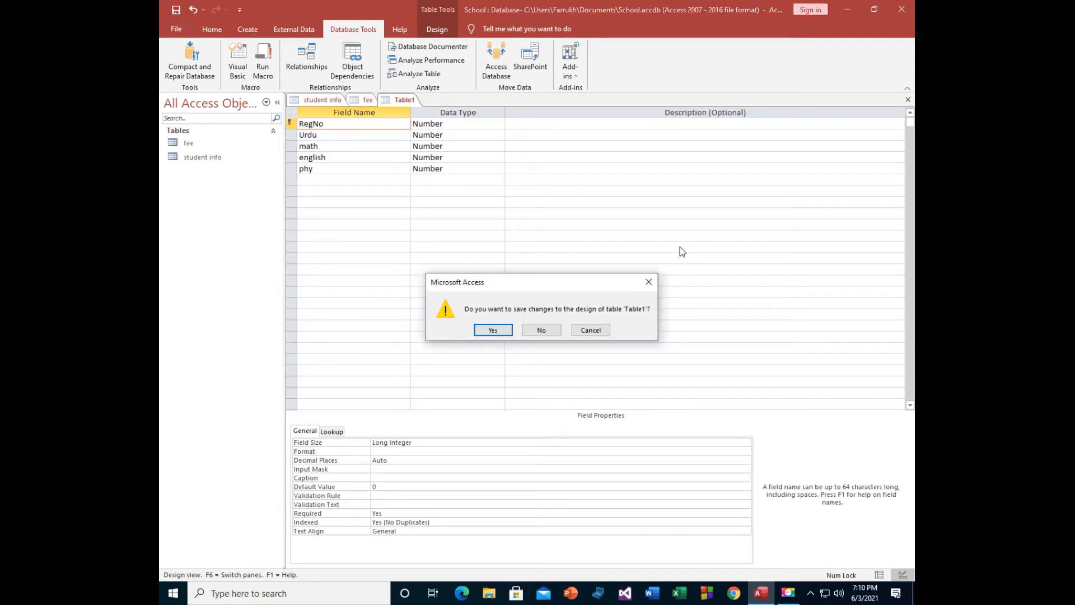
pyautogui.click(494, 330)
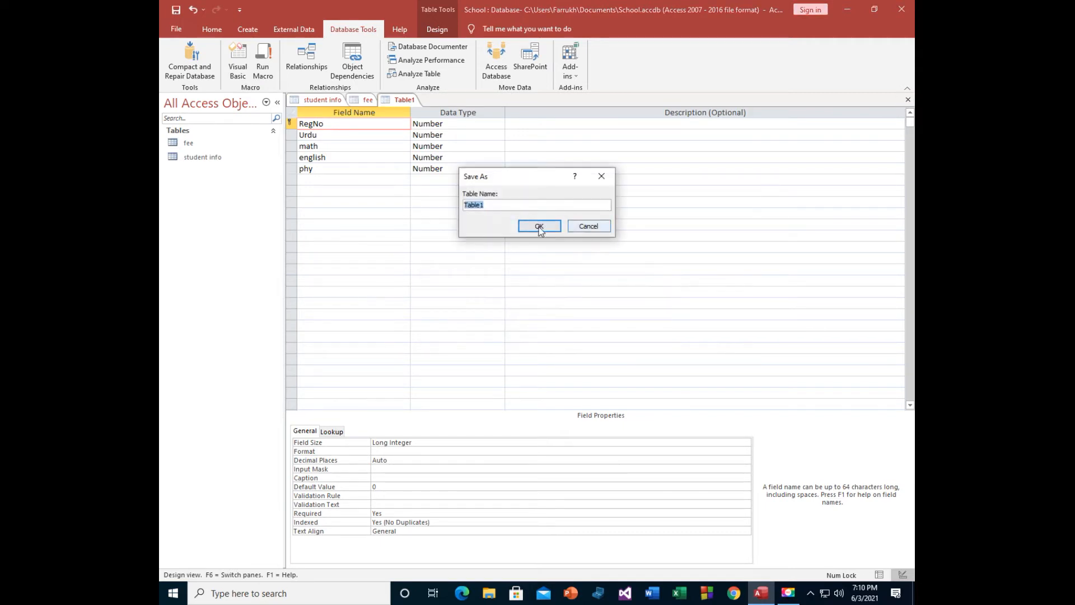
pyautogui.click(532, 224)
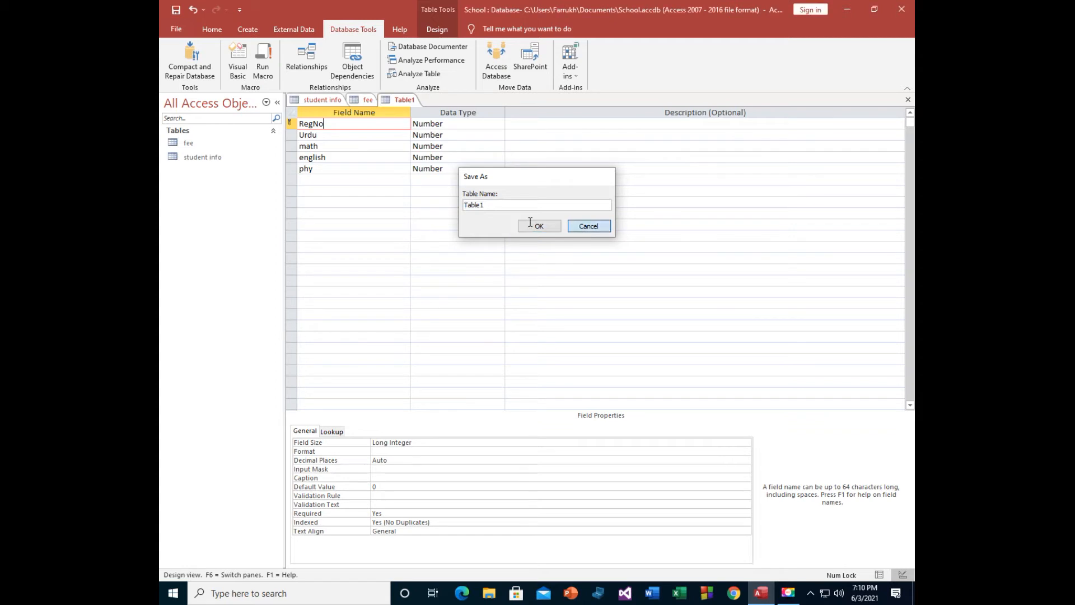
# Step: Save the third table as Result and close it
pyautogui.hotkey('ctrl', 's')
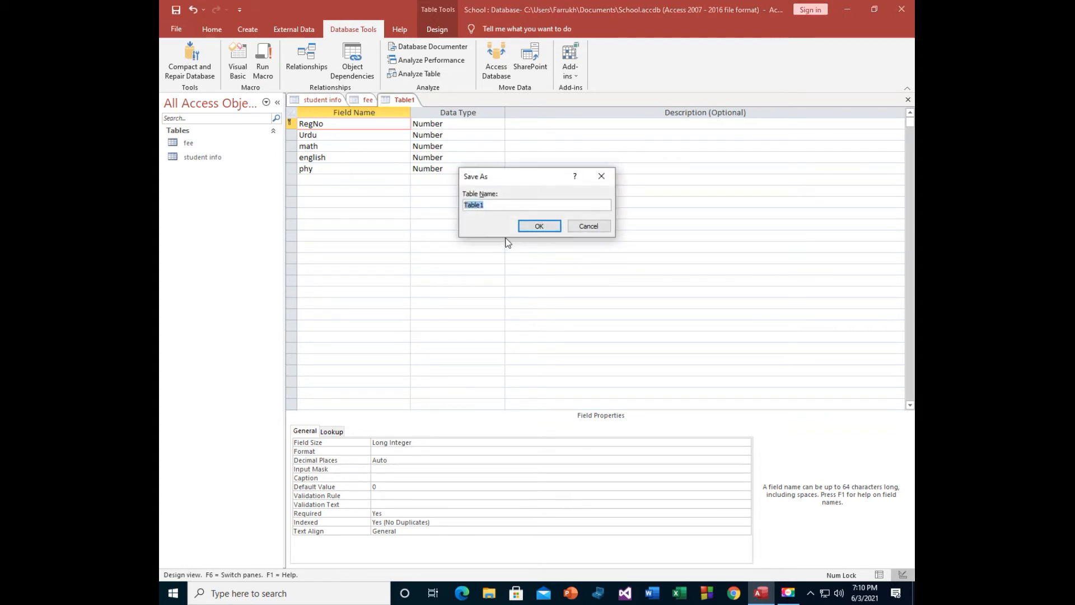
pyautogui.write('Result')
pyautogui.click(538, 229)
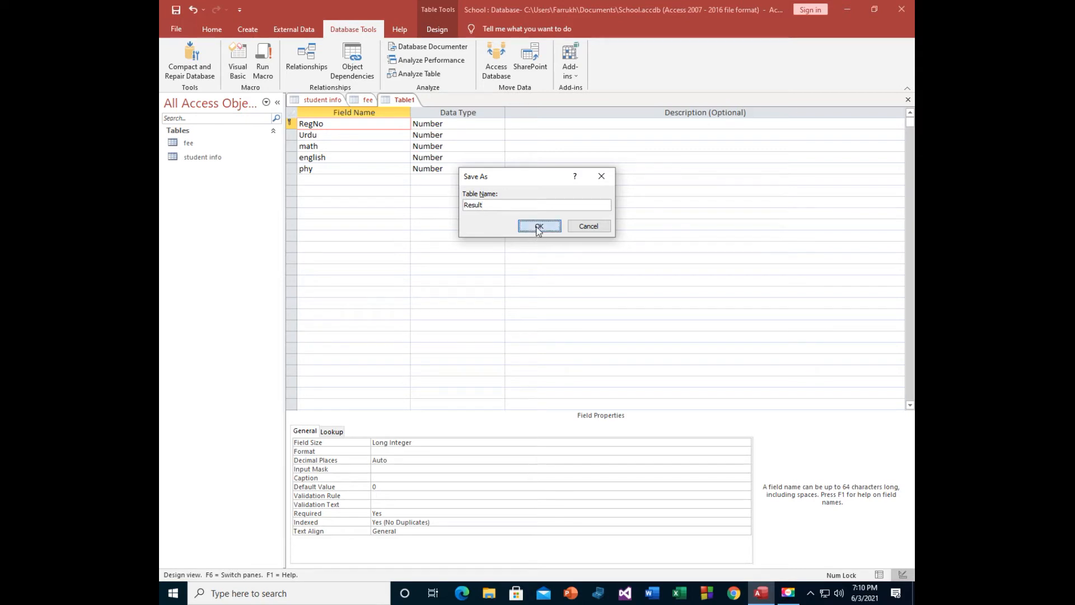
pyautogui.click(908, 101)
# Step: Close the fee table with its design changes saved, and close the student info table
pyautogui.click(908, 101)
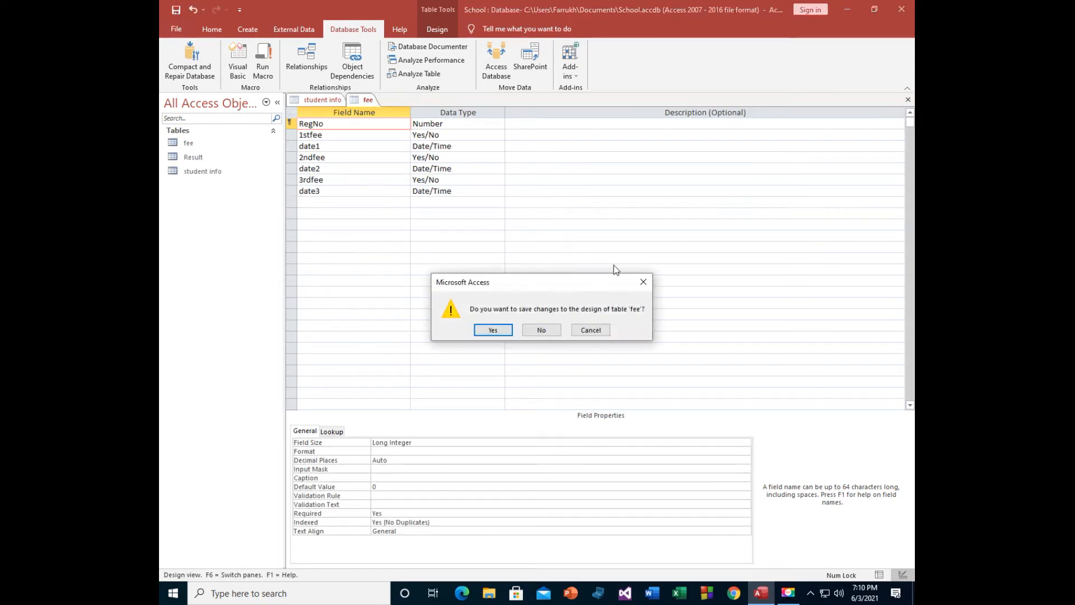
pyautogui.click(488, 333)
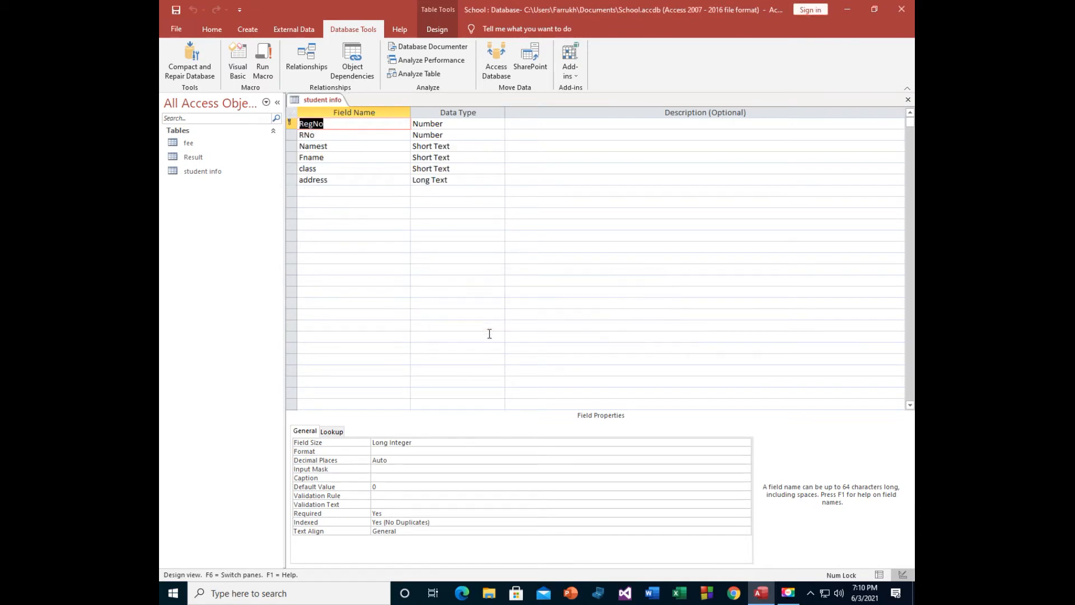
pyautogui.click(908, 100)
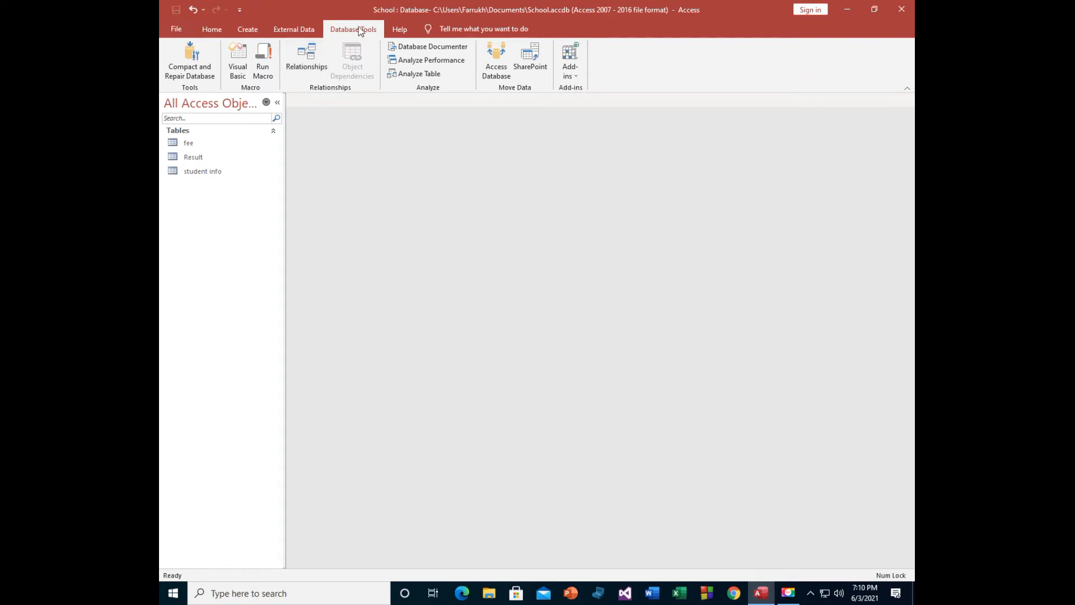
# Step: Open the database's Relationships window and add the student info, Result and fee tables to it
pyautogui.click(300, 56)
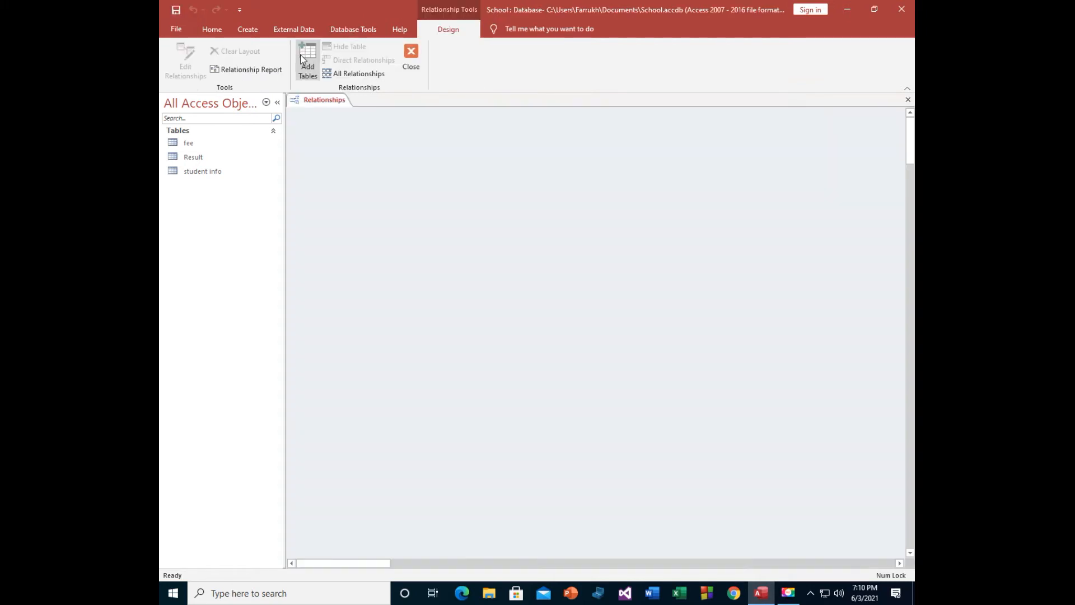
pyautogui.rightClick(389, 187)
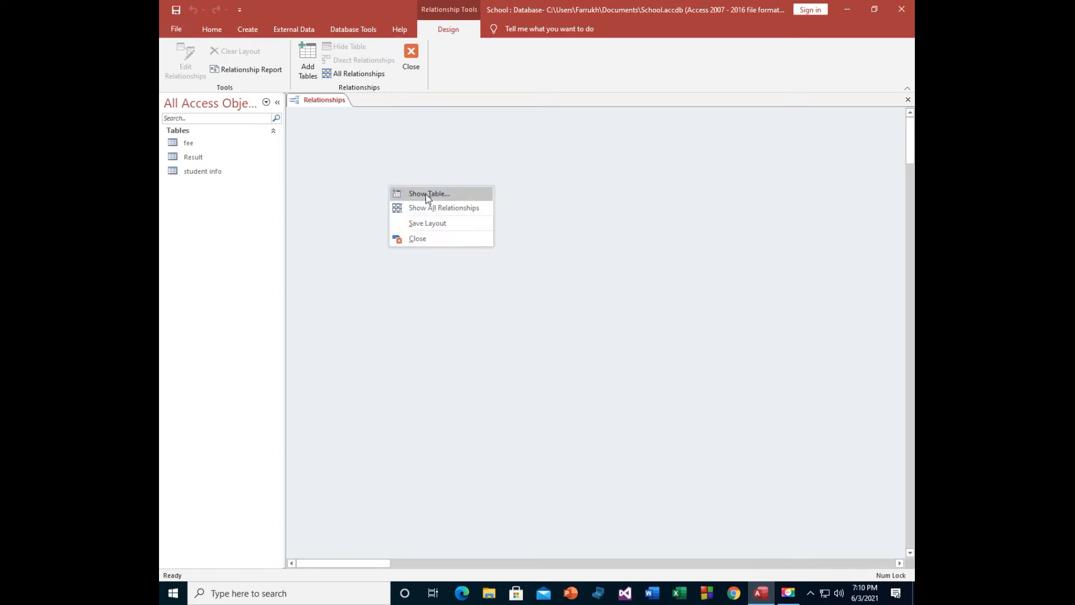
pyautogui.click(341, 180)
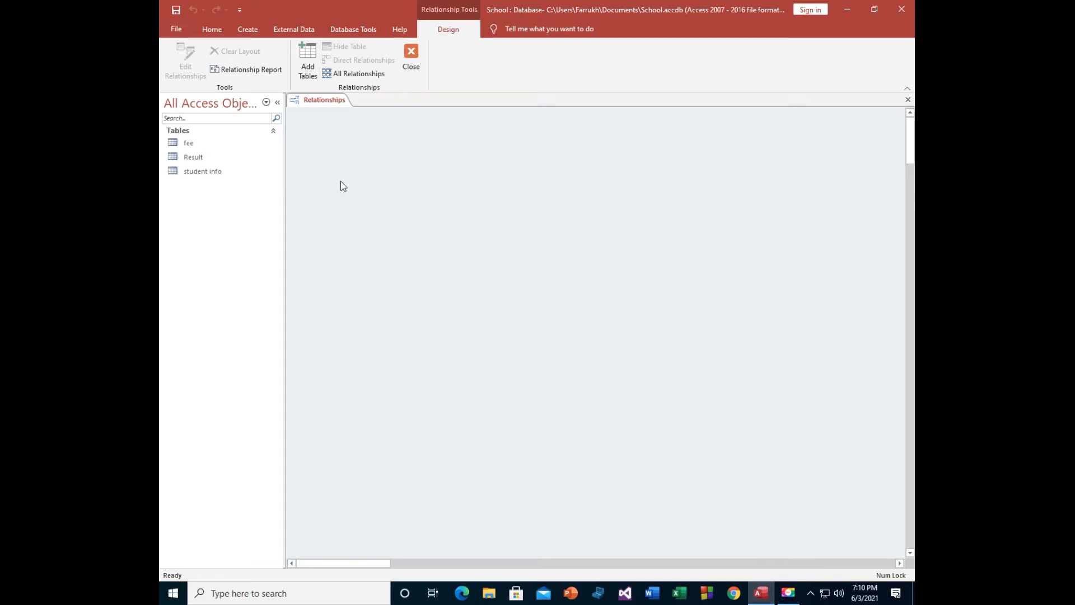
pyautogui.click(307, 58)
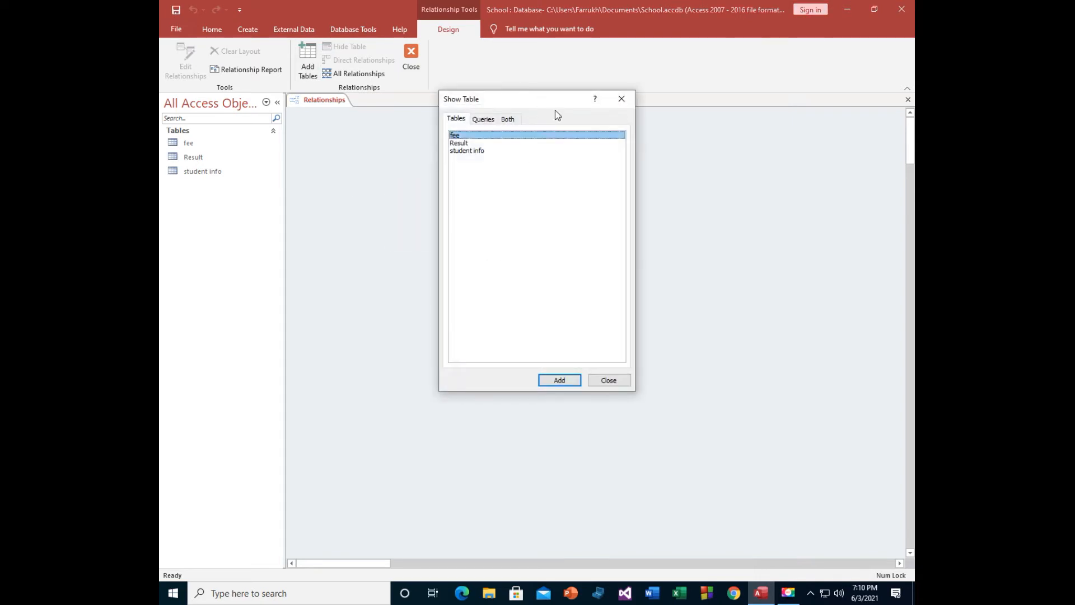
pyautogui.moveTo(539, 98); pyautogui.dragTo(642, 146)
pyautogui.click(572, 198)
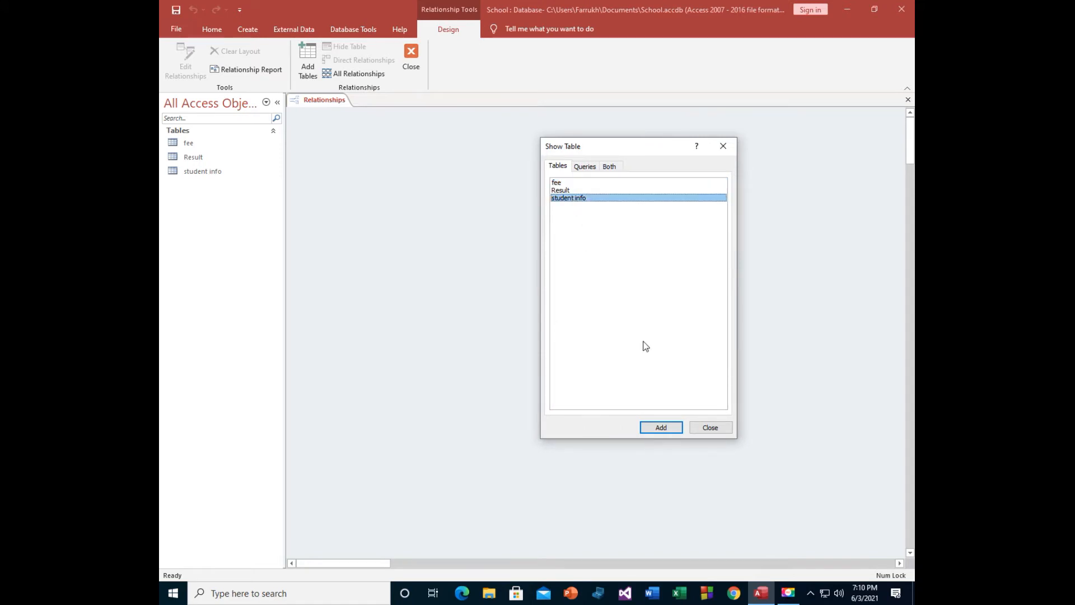
pyautogui.click(663, 427)
pyautogui.click(562, 190)
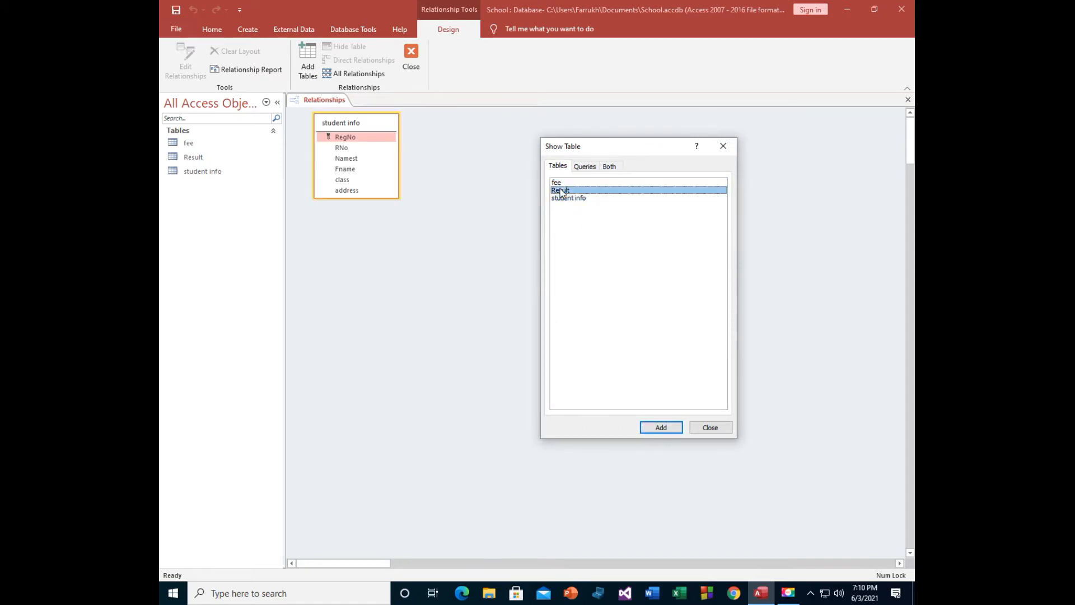
pyautogui.click(666, 427)
pyautogui.click(559, 183)
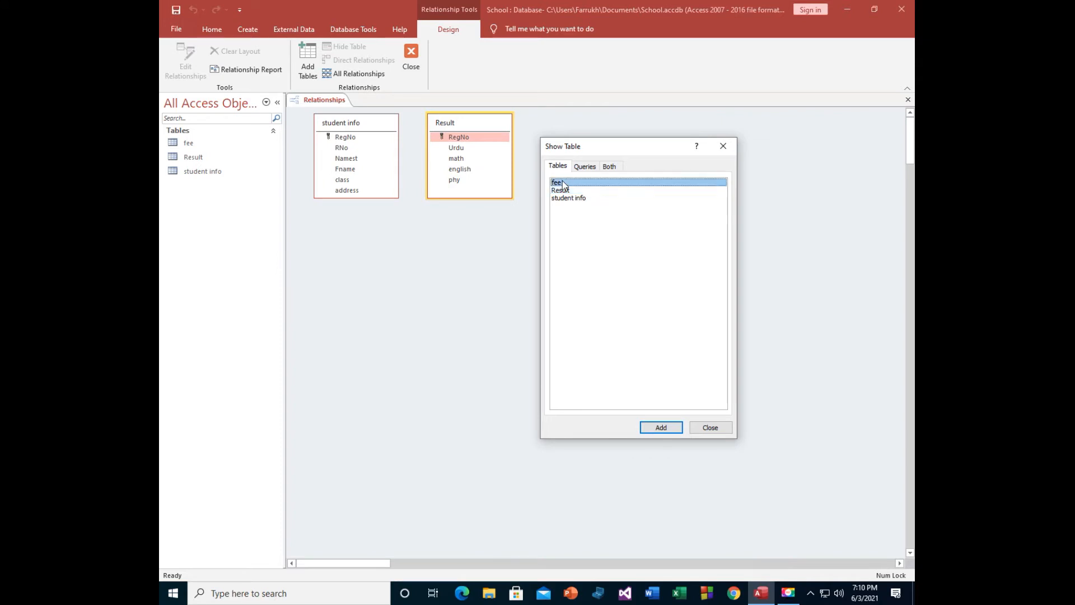
pyautogui.click(660, 427)
pyautogui.click(710, 427)
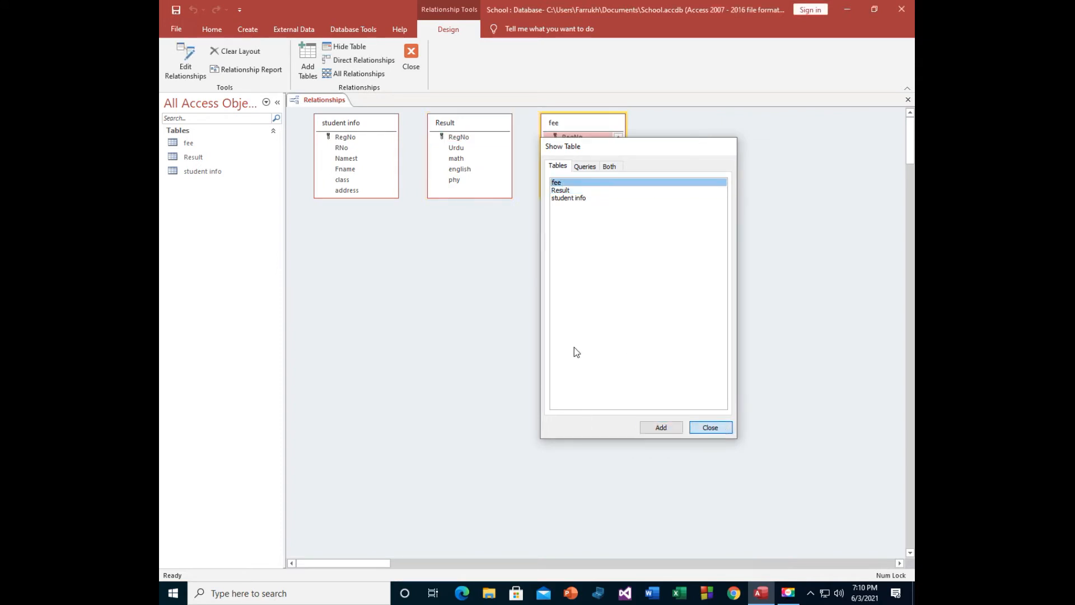
# Step: Arrange the relationship layout with Result to the right of student info and fee below, between the two
pyautogui.moveTo(567, 120); pyautogui.dragTo(435, 361)
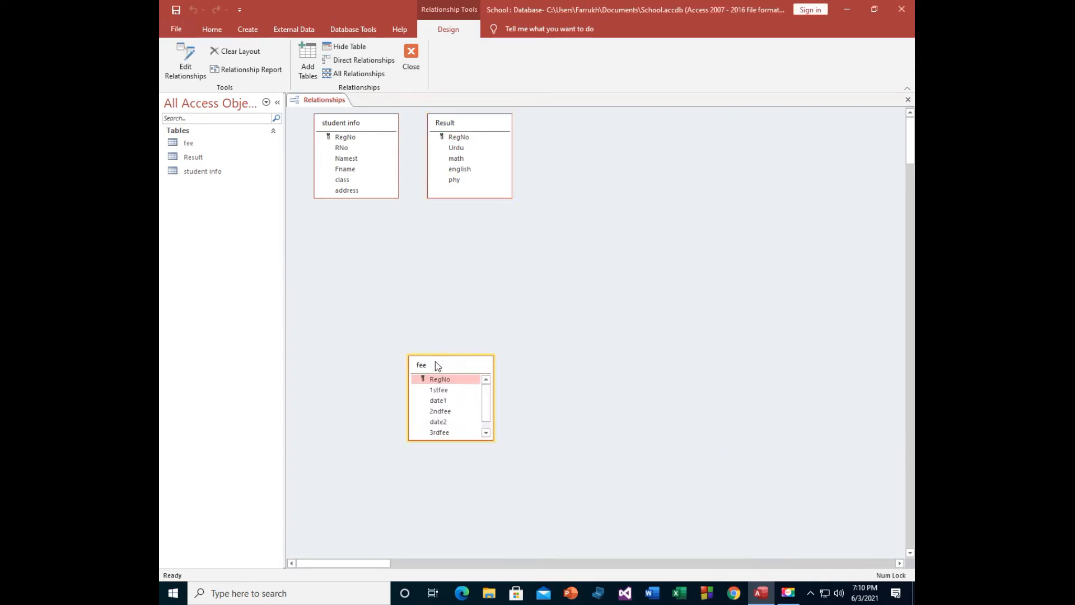
pyautogui.moveTo(458, 126); pyautogui.dragTo(637, 156)
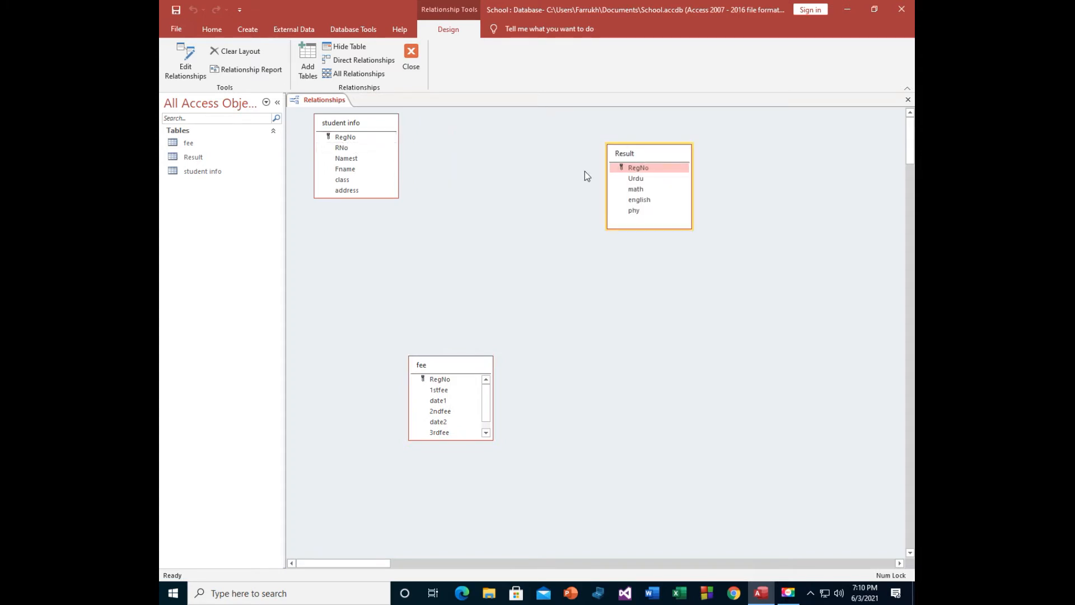
pyautogui.click(438, 379)
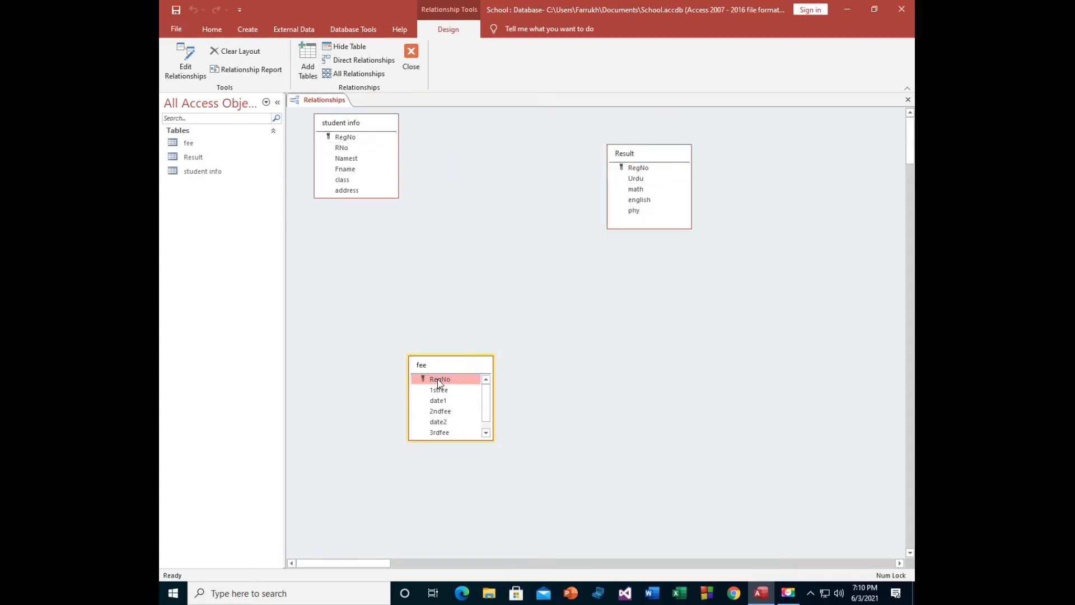
pyautogui.click(432, 200)
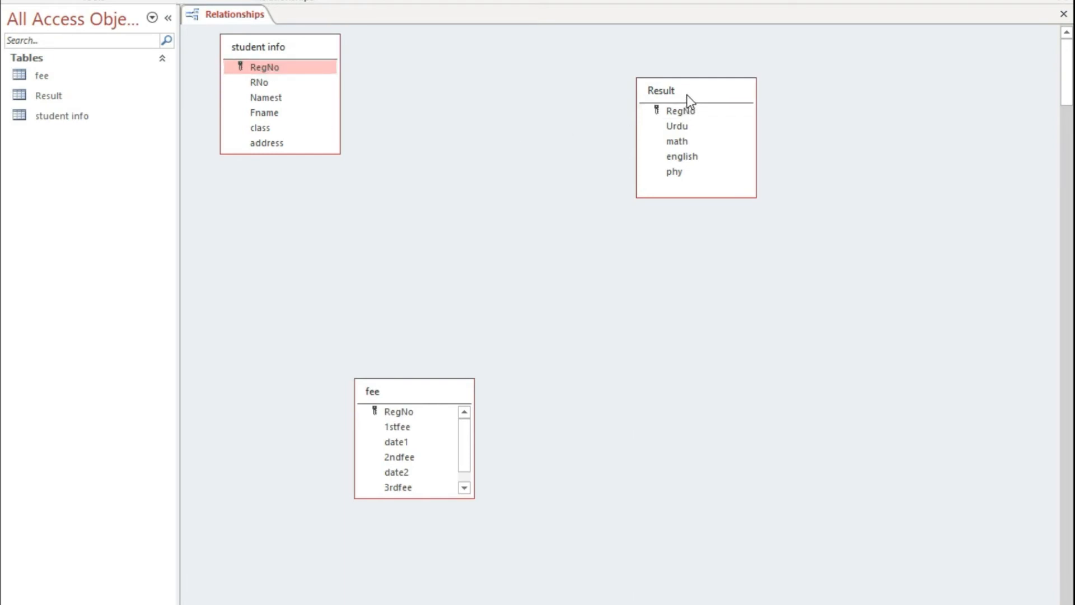
pyautogui.moveTo(688, 95); pyautogui.dragTo(578, 63)
pyautogui.moveTo(405, 398); pyautogui.dragTo(445, 230)
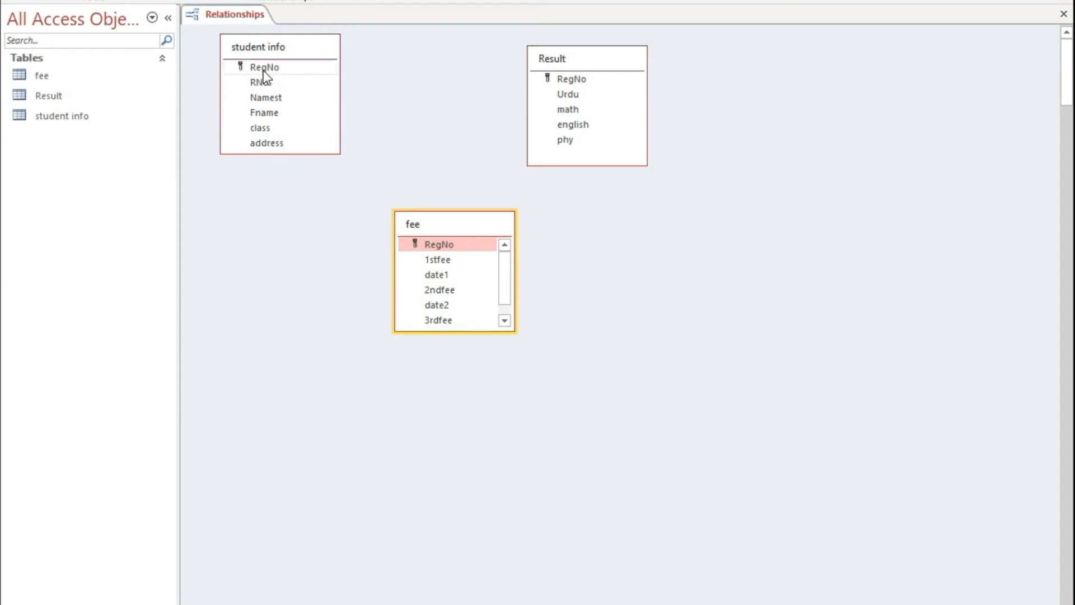
# Step: Start a relationship from RegNo in student info to RegNo in Result and enforce referential integrity on it
pyautogui.moveTo(264, 73); pyautogui.dragTo(578, 81)
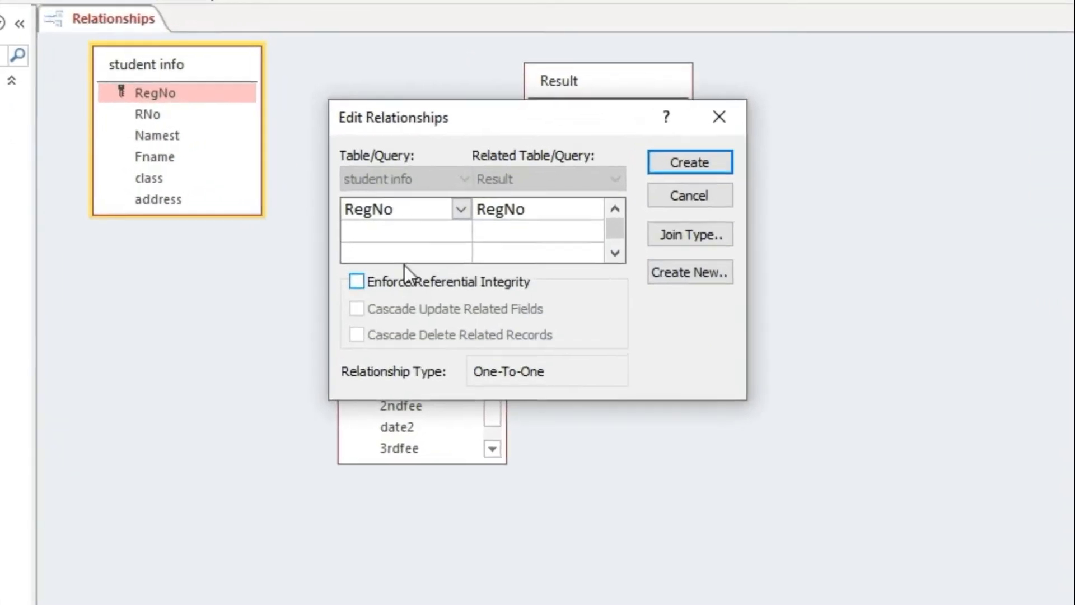
pyautogui.click(413, 206)
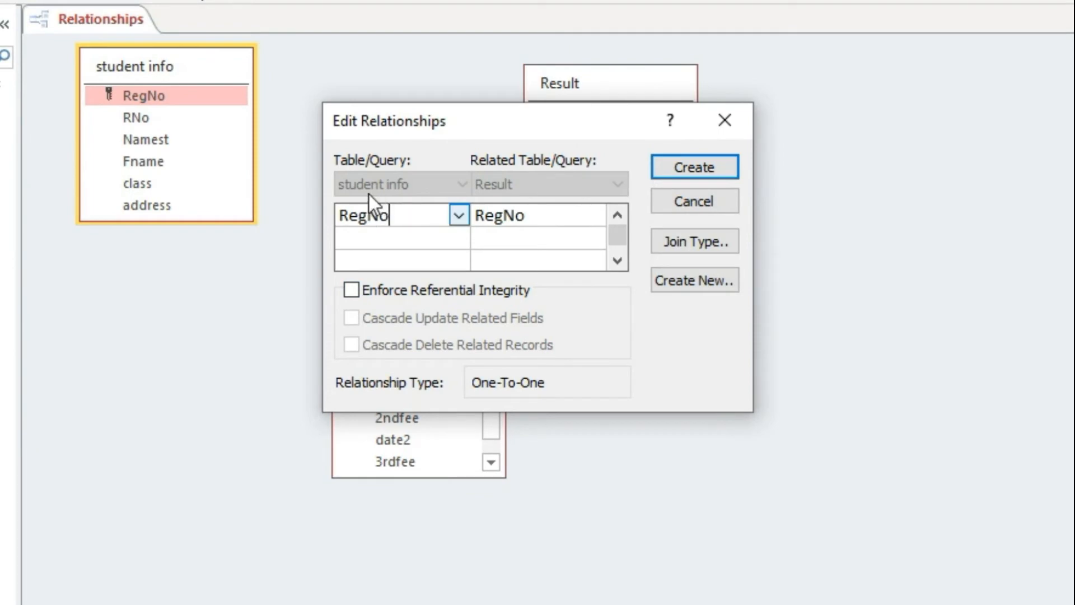
pyautogui.moveTo(401, 218); pyautogui.dragTo(322, 215)
pyautogui.click(442, 219)
pyautogui.click(529, 219)
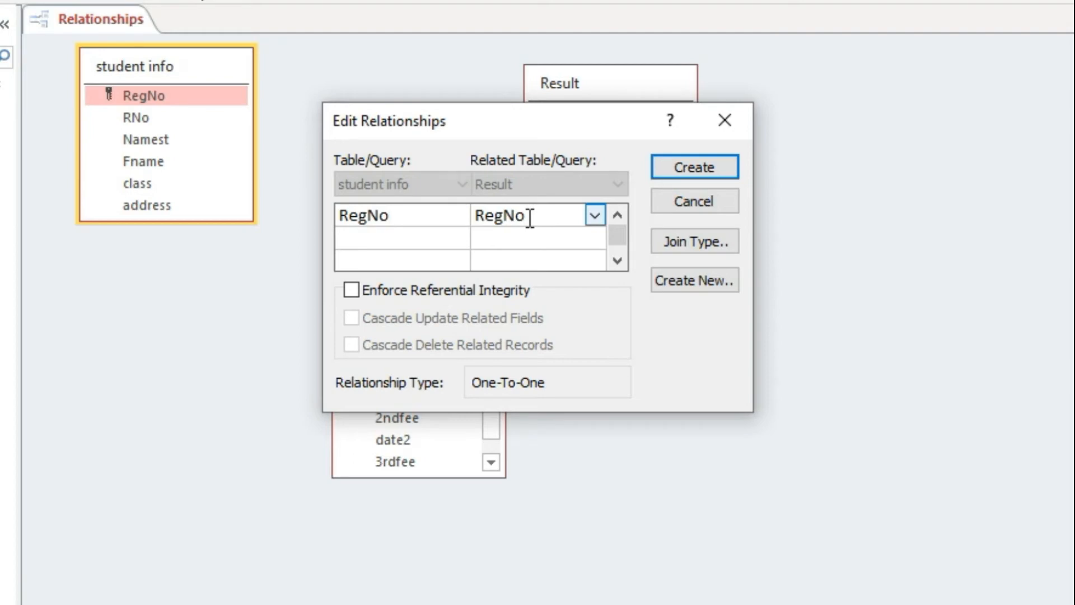
pyautogui.moveTo(528, 218); pyautogui.dragTo(458, 216)
pyautogui.click(533, 220)
pyautogui.click(352, 290)
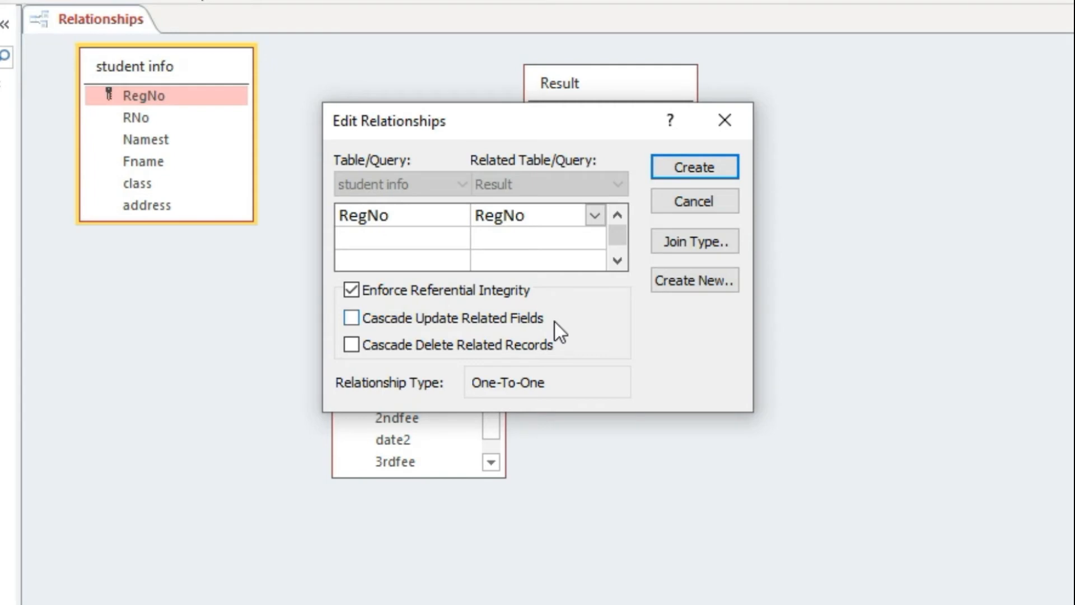
# Step: Enable cascade update and cascade delete for the student info–Result relationship and create it
pyautogui.click(395, 212)
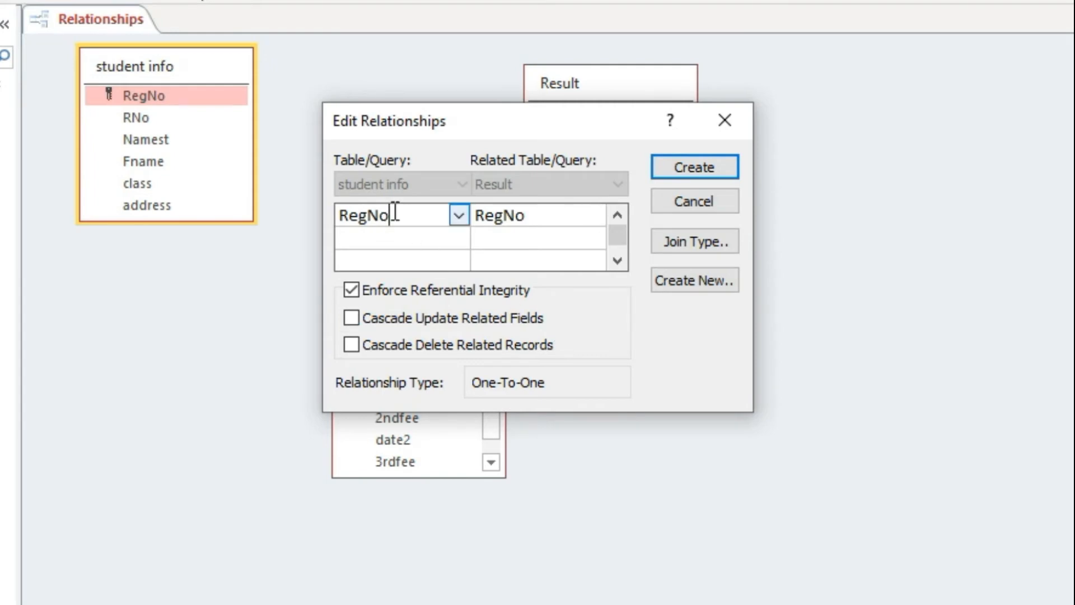
pyautogui.moveTo(396, 213); pyautogui.dragTo(324, 213)
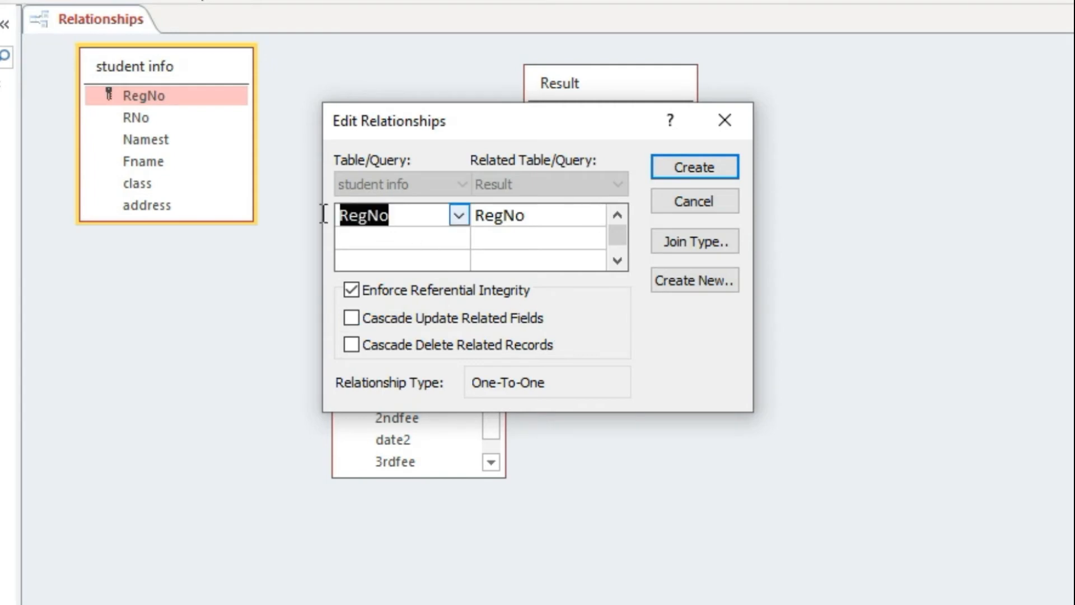
pyautogui.click(409, 218)
pyautogui.click(533, 215)
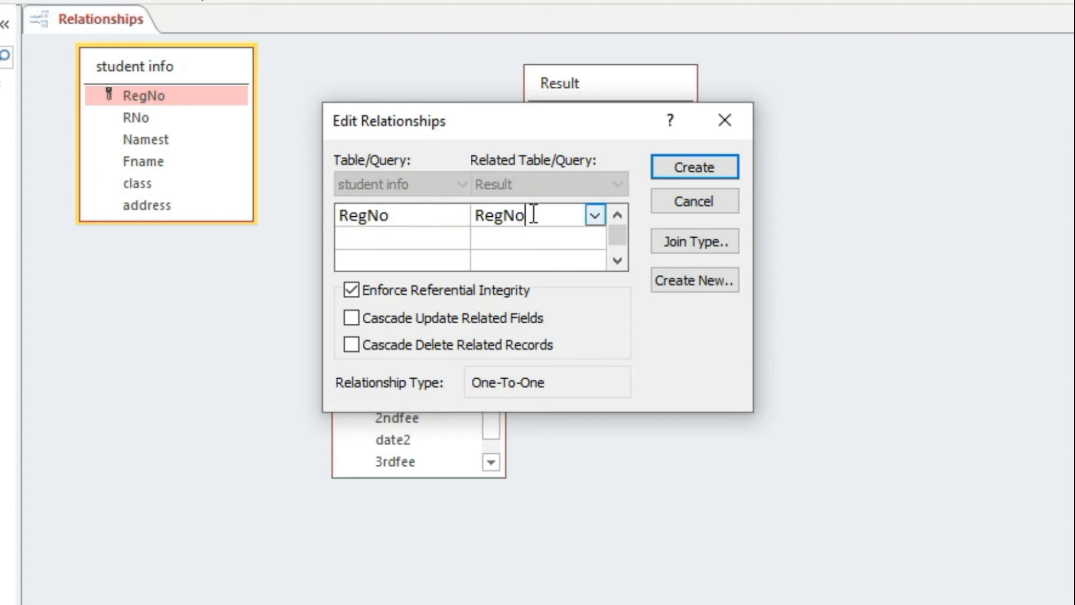
pyautogui.moveTo(513, 214); pyautogui.dragTo(464, 221)
pyautogui.click(542, 219)
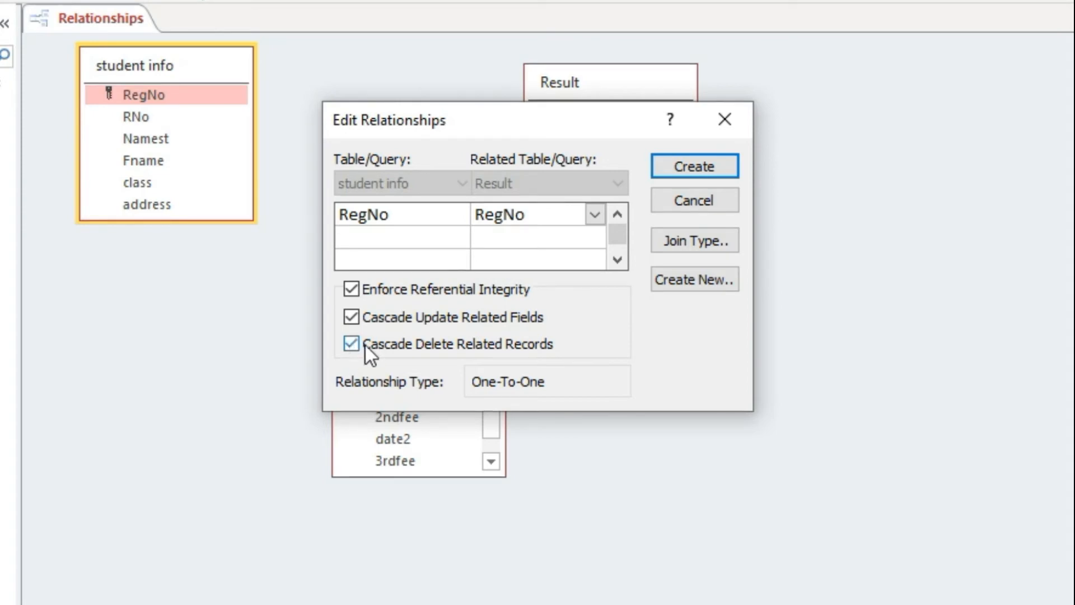
pyautogui.click(398, 216)
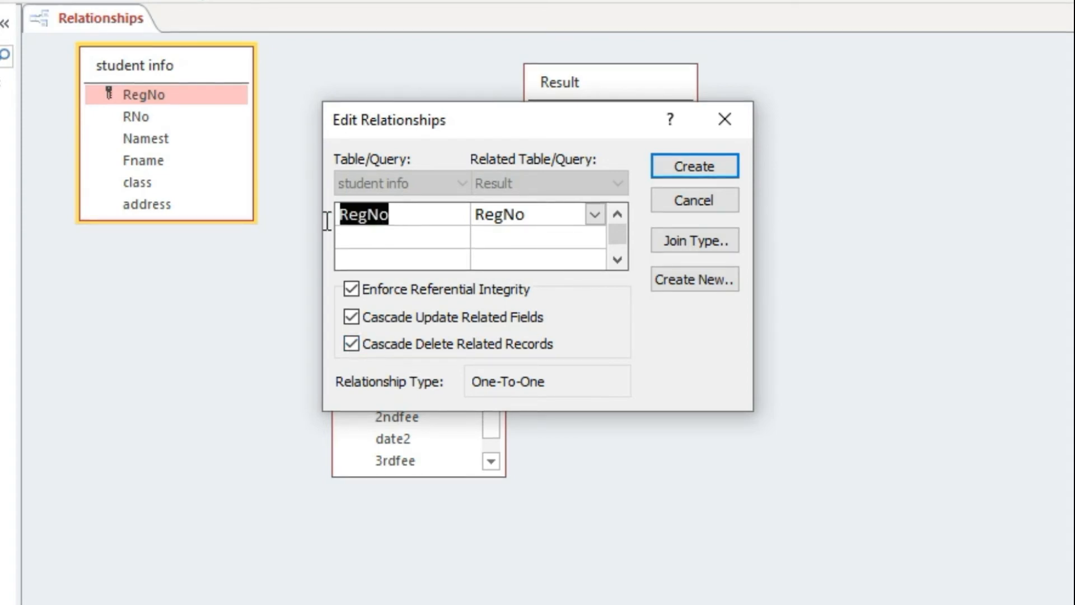
pyautogui.click(402, 216)
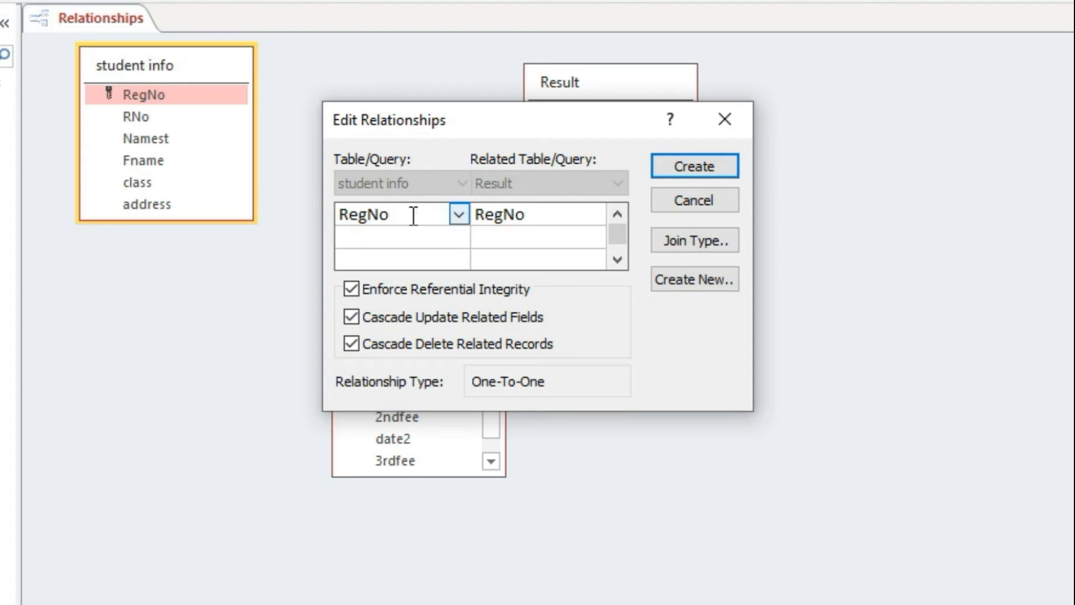
pyautogui.click(526, 217)
pyautogui.moveTo(538, 218); pyautogui.dragTo(461, 217)
pyautogui.click(538, 220)
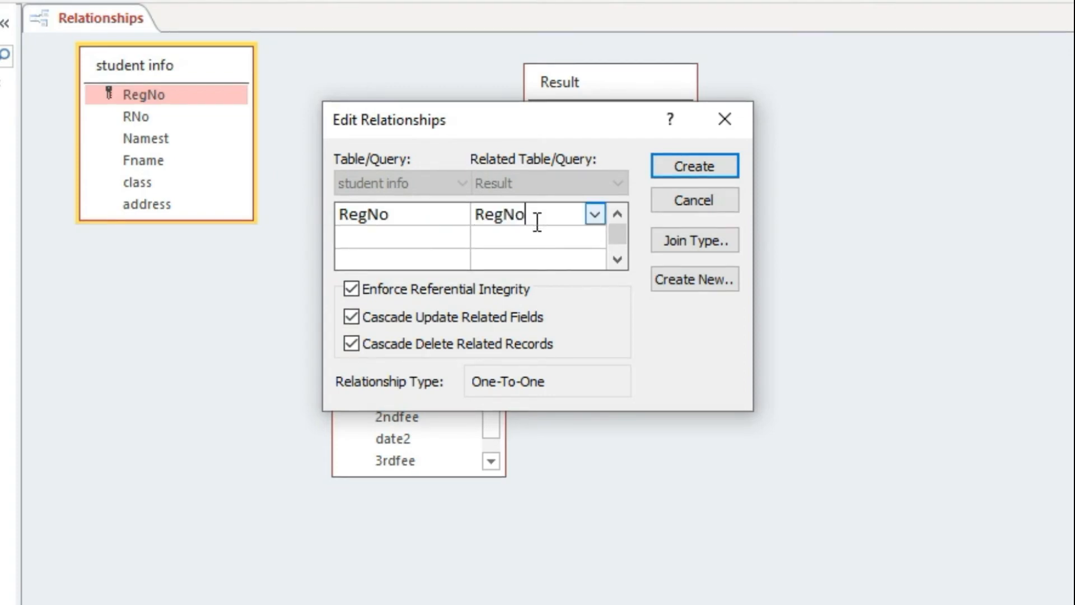
pyautogui.click(704, 169)
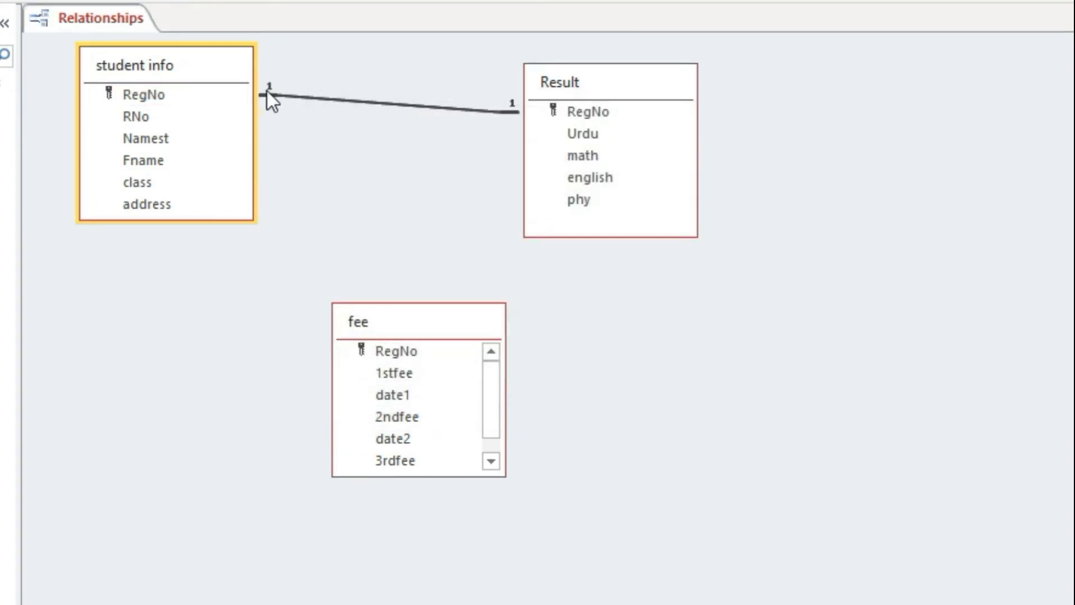
# Step: Move Result farther right and create a RegNo relationship from student info to fee with referential integrity, cascade update and cascade delete enabled
pyautogui.moveTo(544, 90); pyautogui.dragTo(619, 76)
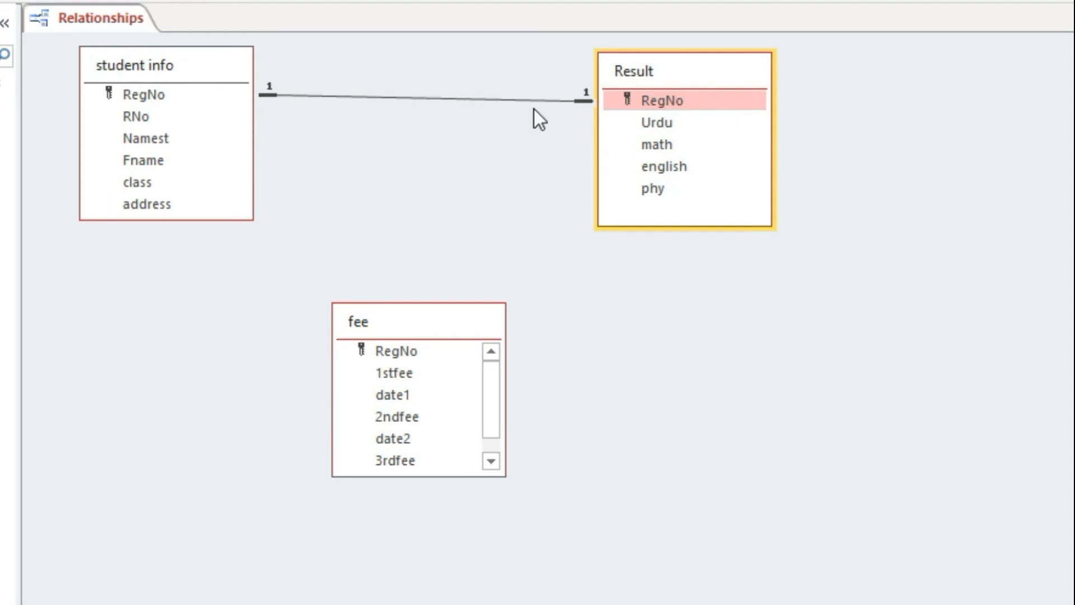
pyautogui.click(538, 189)
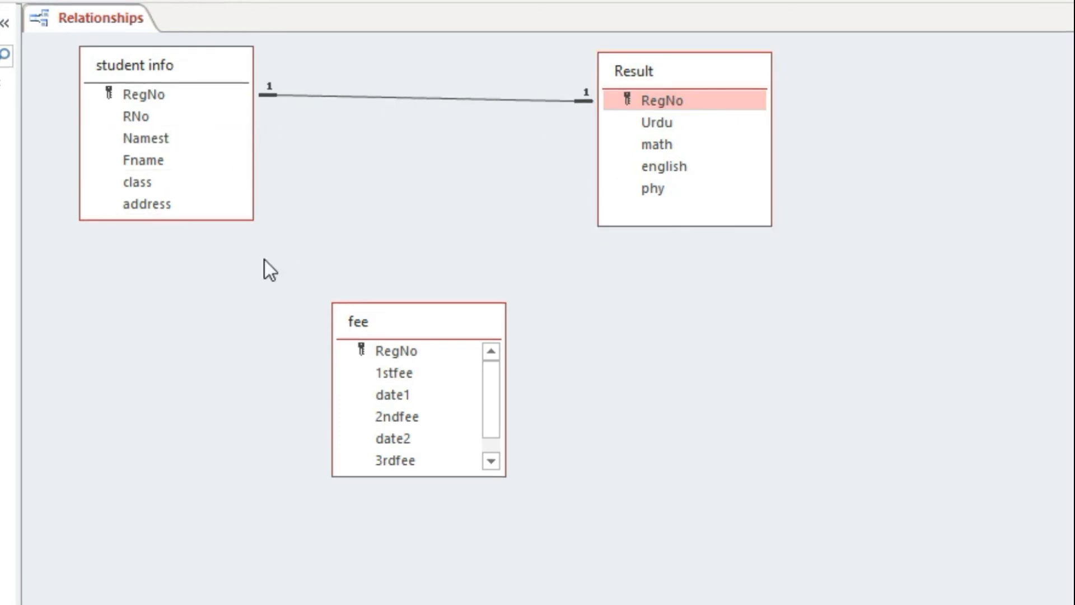
pyautogui.moveTo(148, 94); pyautogui.dragTo(398, 351)
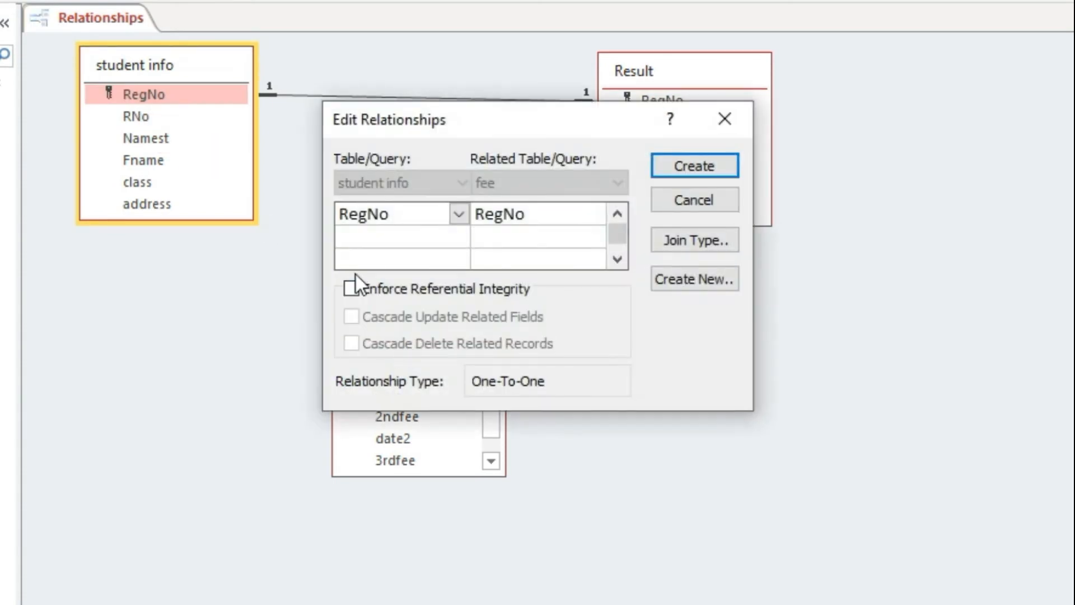
pyautogui.click(351, 288)
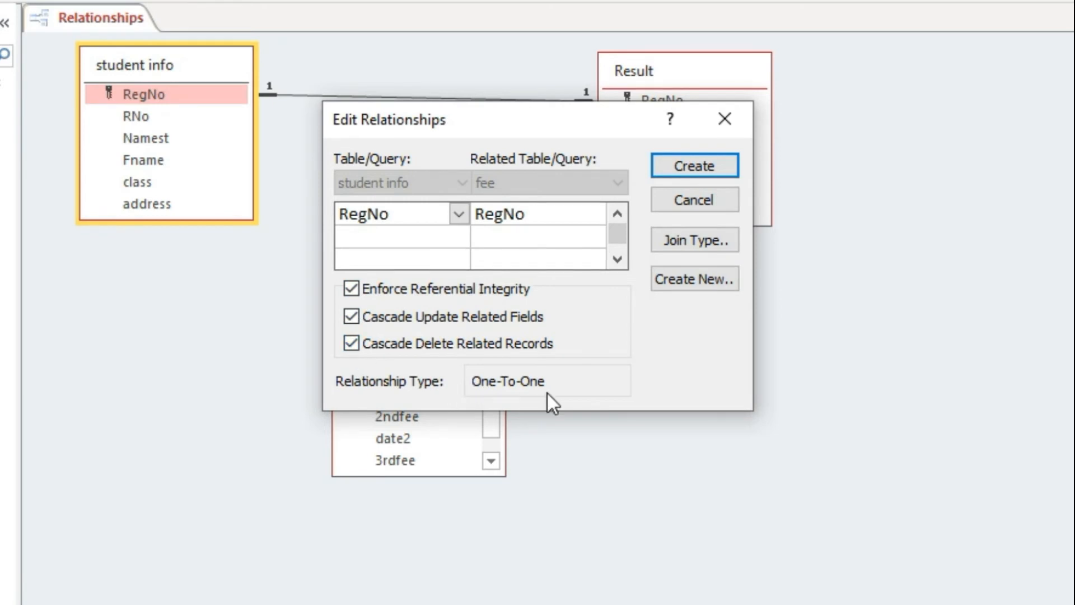
pyautogui.click(692, 170)
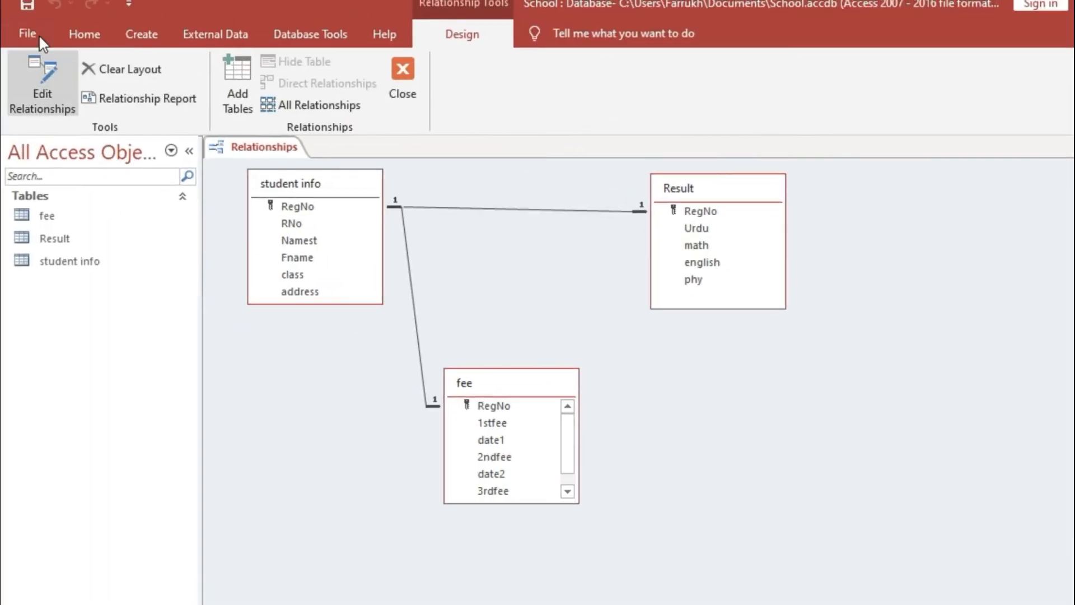
# Step: Save the relationship layout and close the Relationships window
pyautogui.click(26, 4)
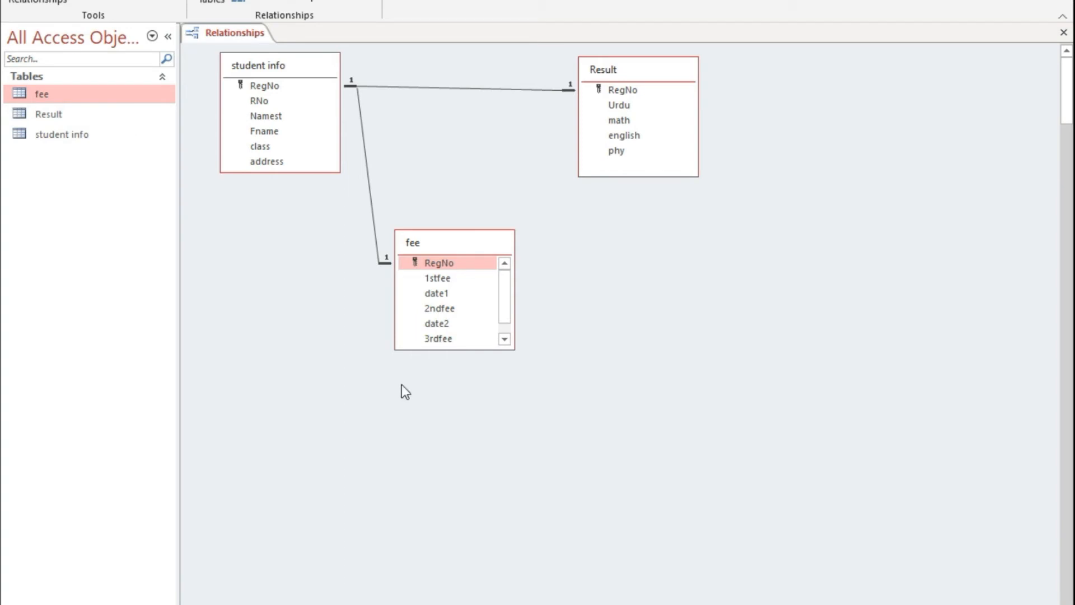
pyautogui.click(1064, 33)
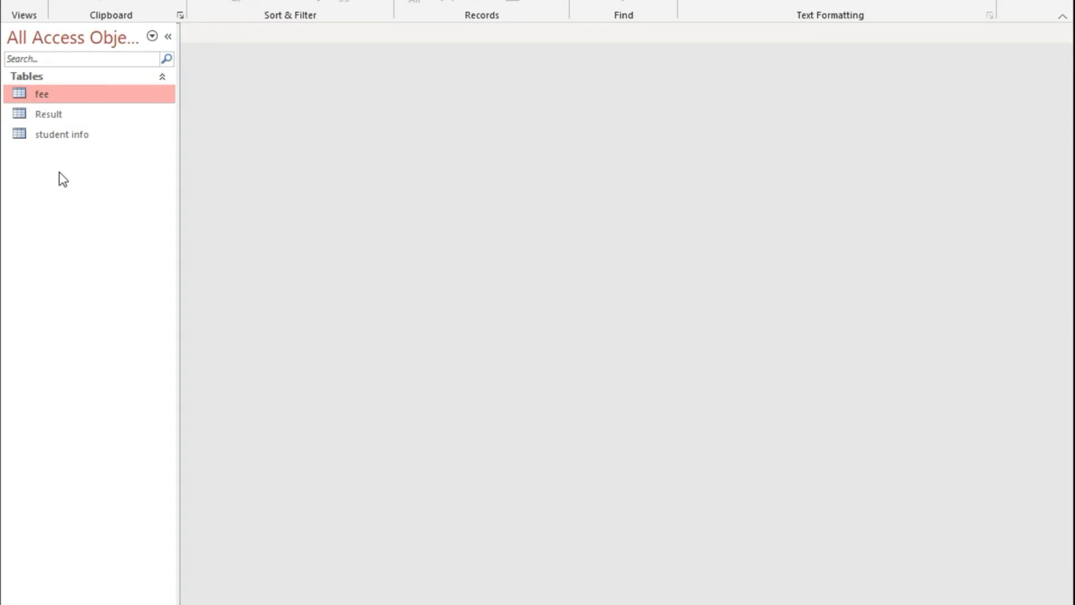
# Step: Open the student info table in Datasheet view for data entry
pyautogui.click(62, 134)
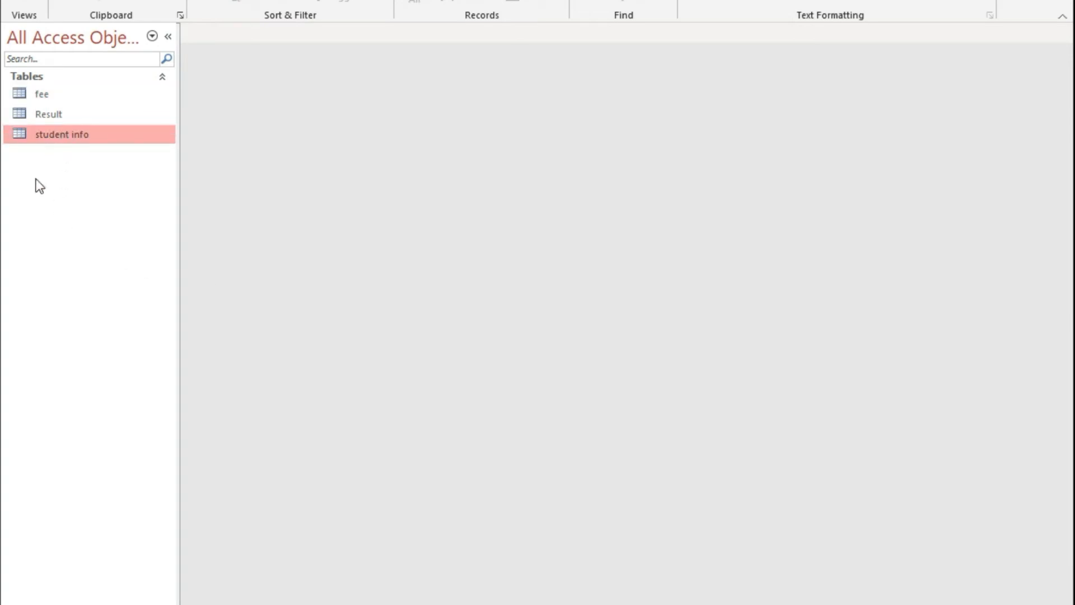
pyautogui.click(39, 112)
pyautogui.click(38, 88)
pyautogui.click(43, 134)
pyautogui.doubleClick(48, 136)
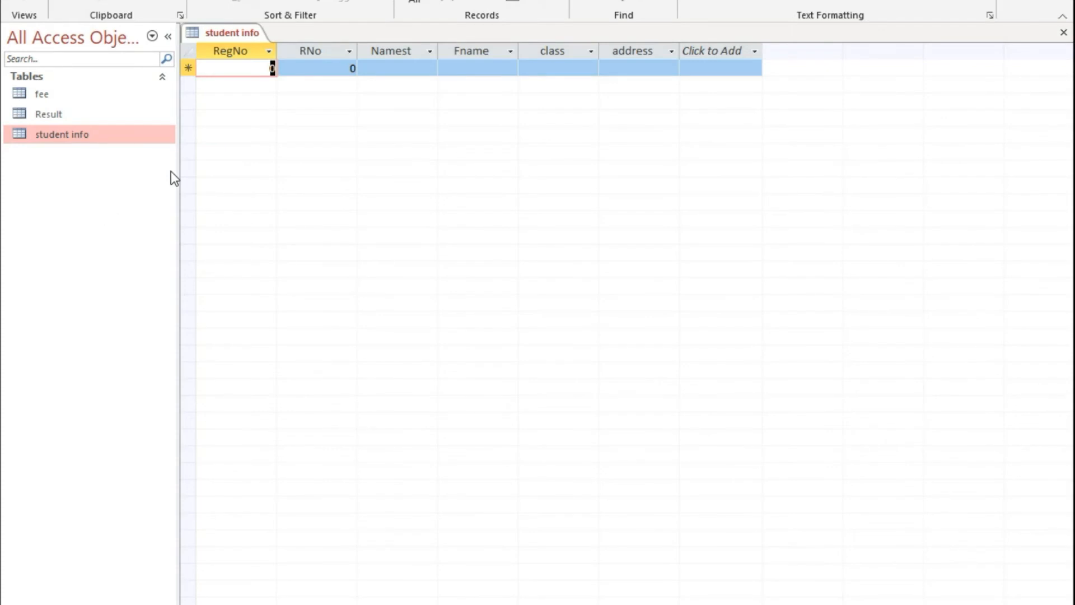
# Step: Enter the first student record with RegNo 1, RNo 1, the student's and father's names, class 1th and address Pakistan
pyautogui.write('1')
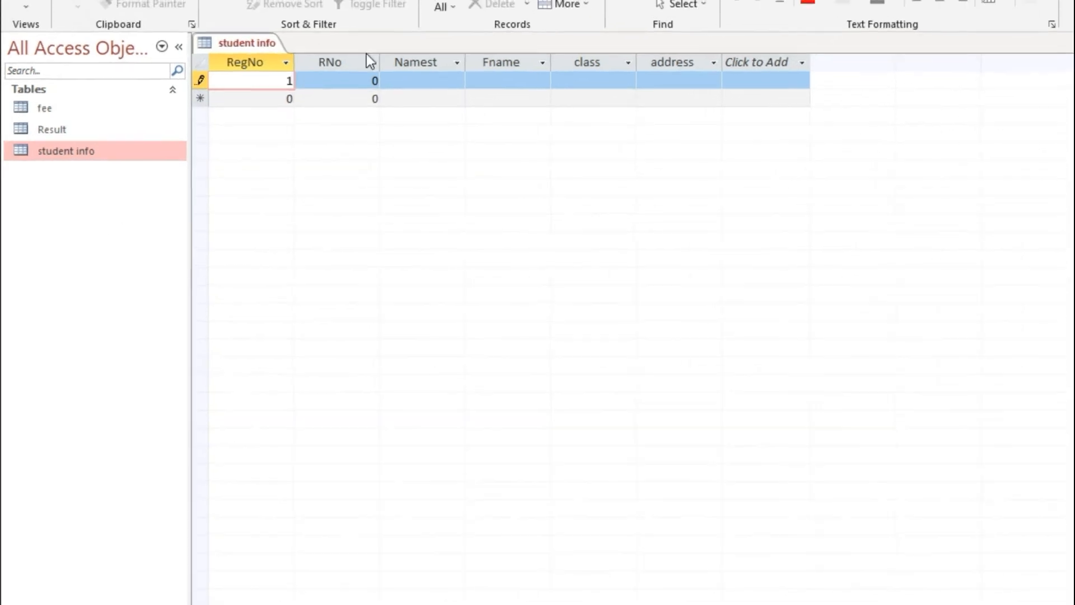
pyautogui.click(369, 87)
pyautogui.write('1')
pyautogui.press('Tab')
pyautogui.write('A')
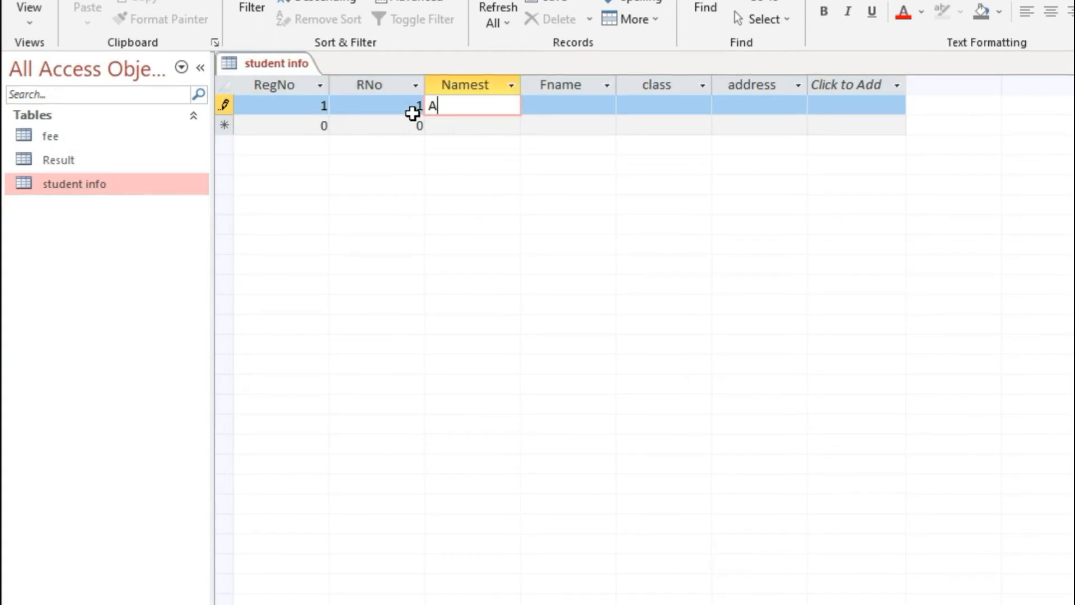
pyautogui.write('li')
pyautogui.press('Tab')
pyautogui.write('kha')
pyautogui.press('Tab')
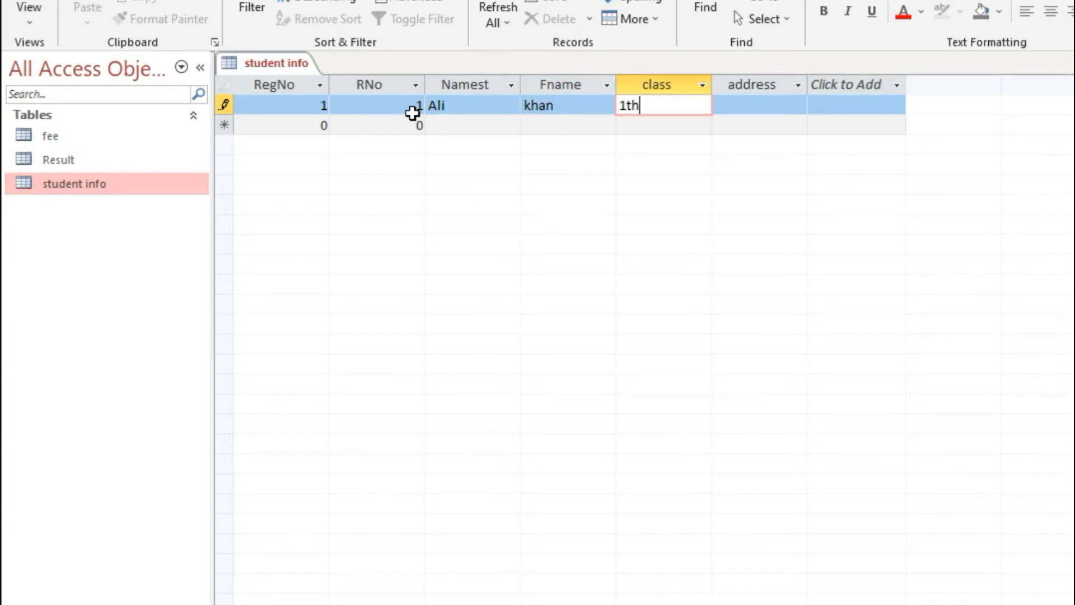
pyautogui.press('Tab')
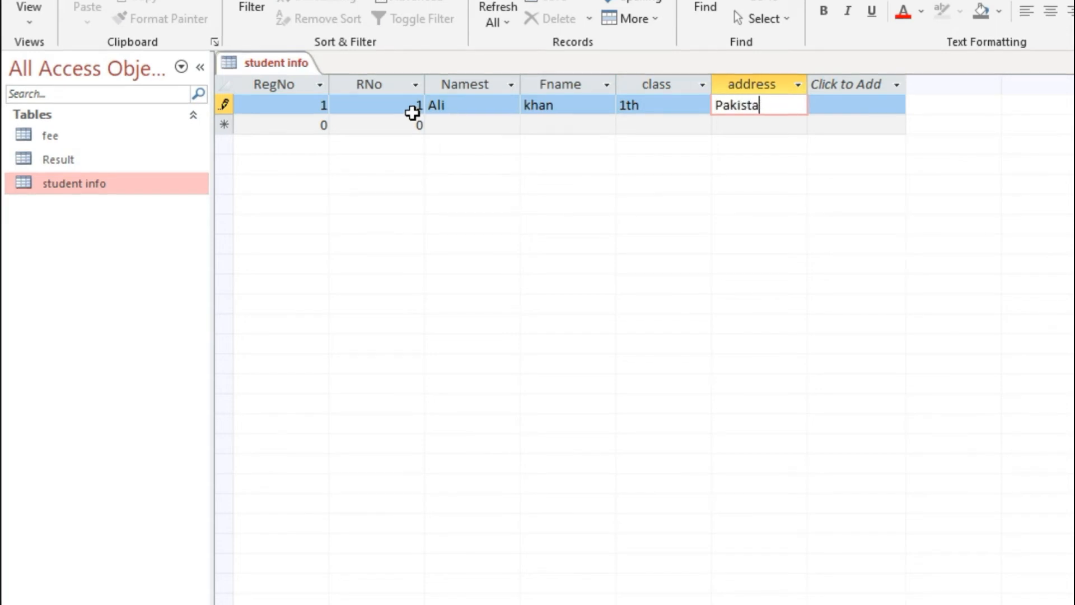
# Step: Add a second student record with RegNo 2, RNo 20, the student's and father's names, class 12th and address India
pyautogui.press('Down')
pyautogui.press('Left')
pyautogui.press('Left')
pyautogui.press('Left')
pyautogui.press('Left')
pyautogui.press('Left')
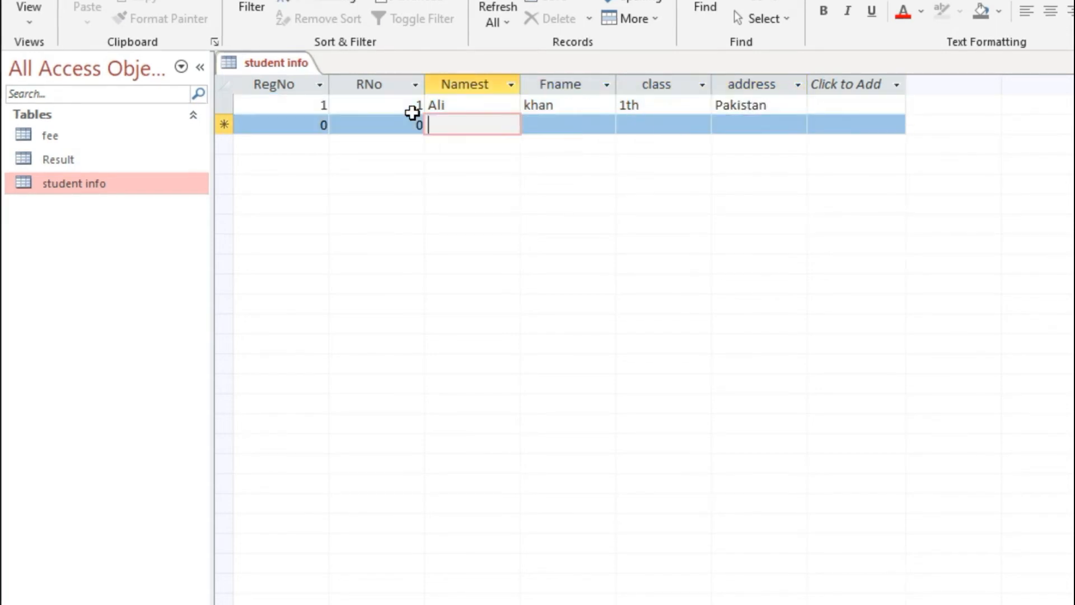
pyautogui.write('2')
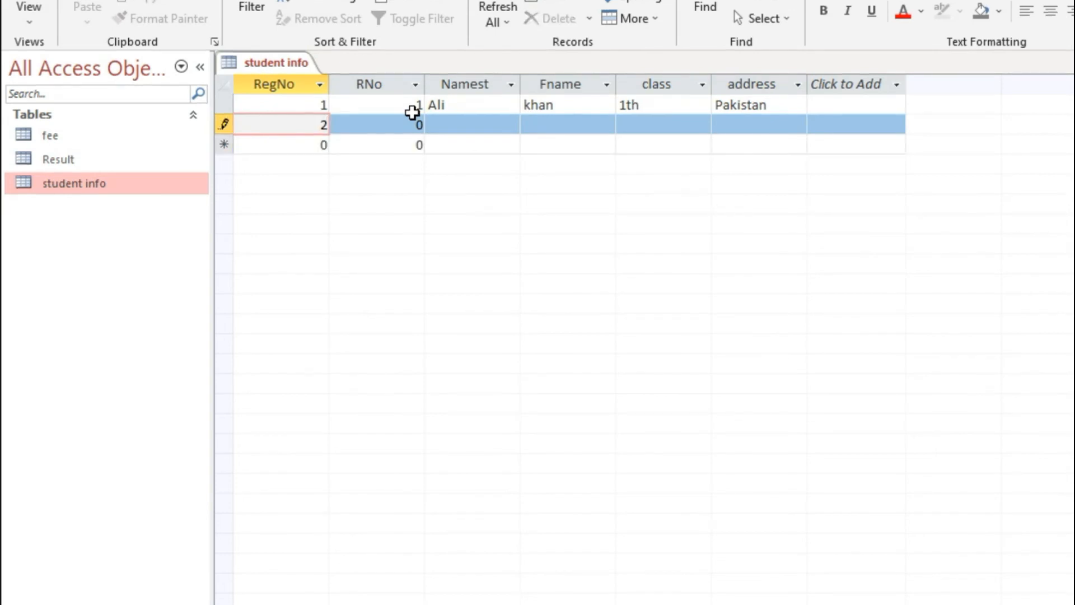
pyautogui.press('Tab')
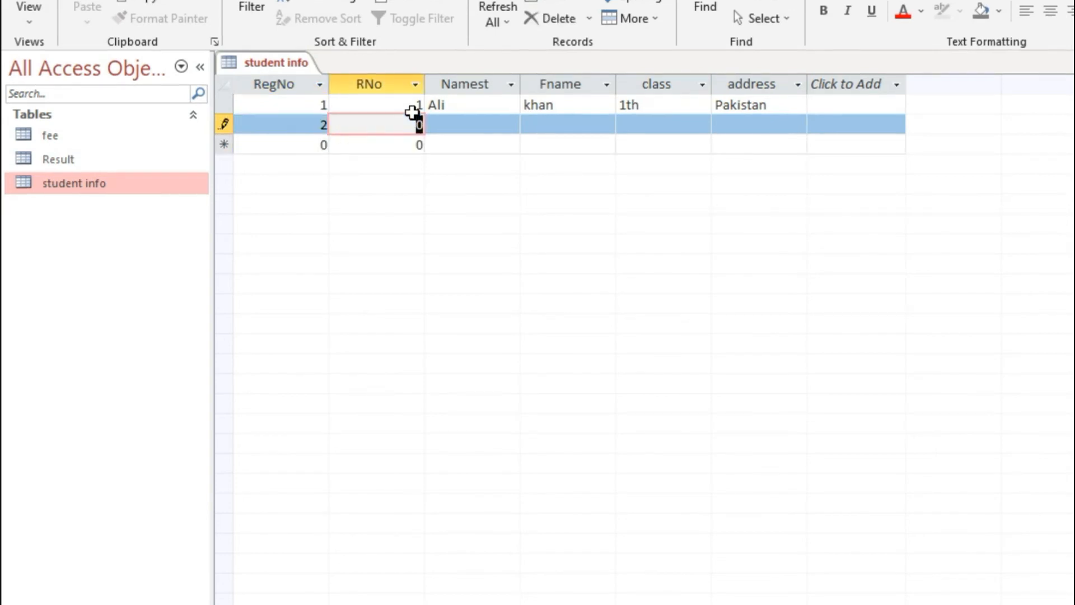
pyautogui.write('2')
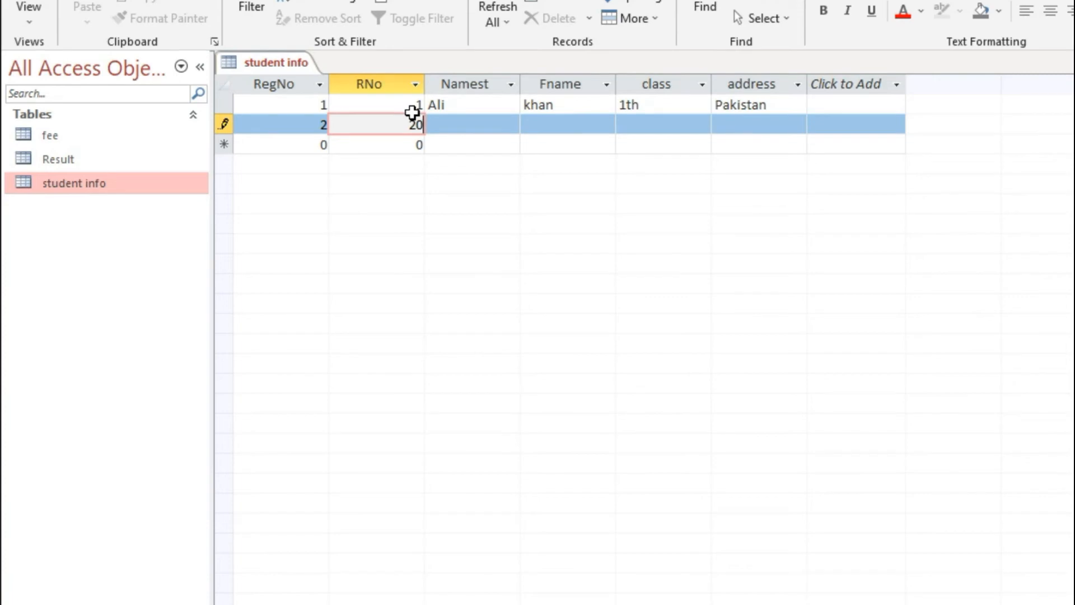
pyautogui.press('Tab')
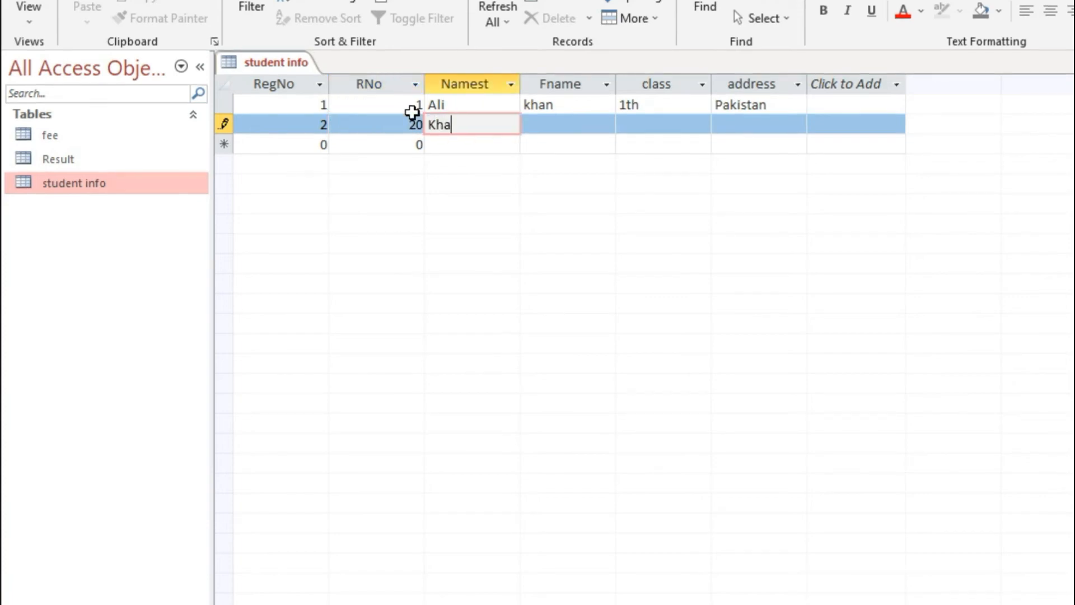
pyautogui.press('Tab')
pyautogui.write('Usama')
pyautogui.press('Tab')
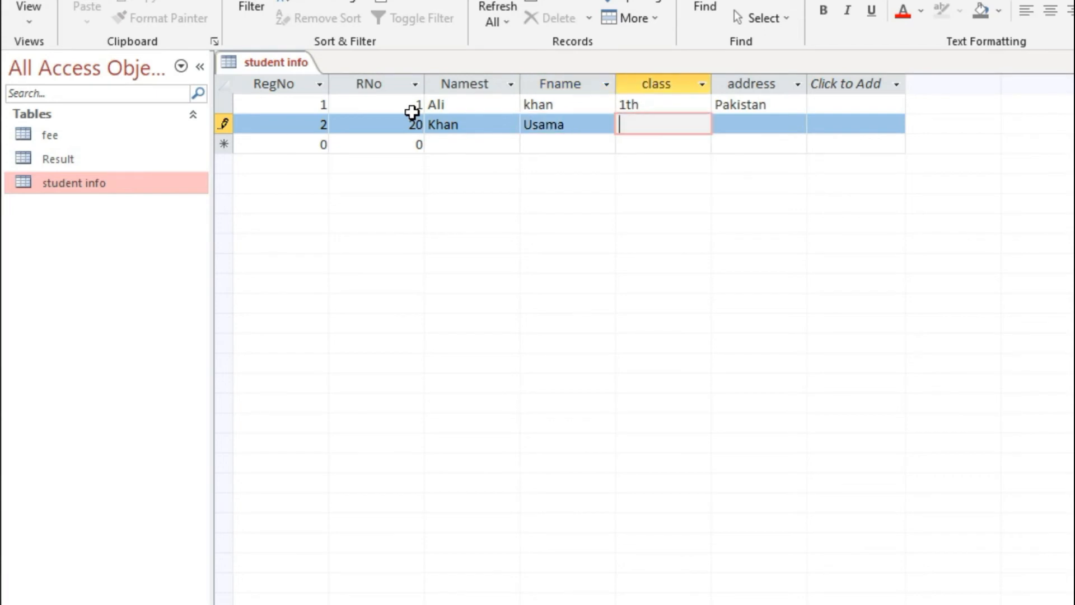
pyautogui.write('12th')
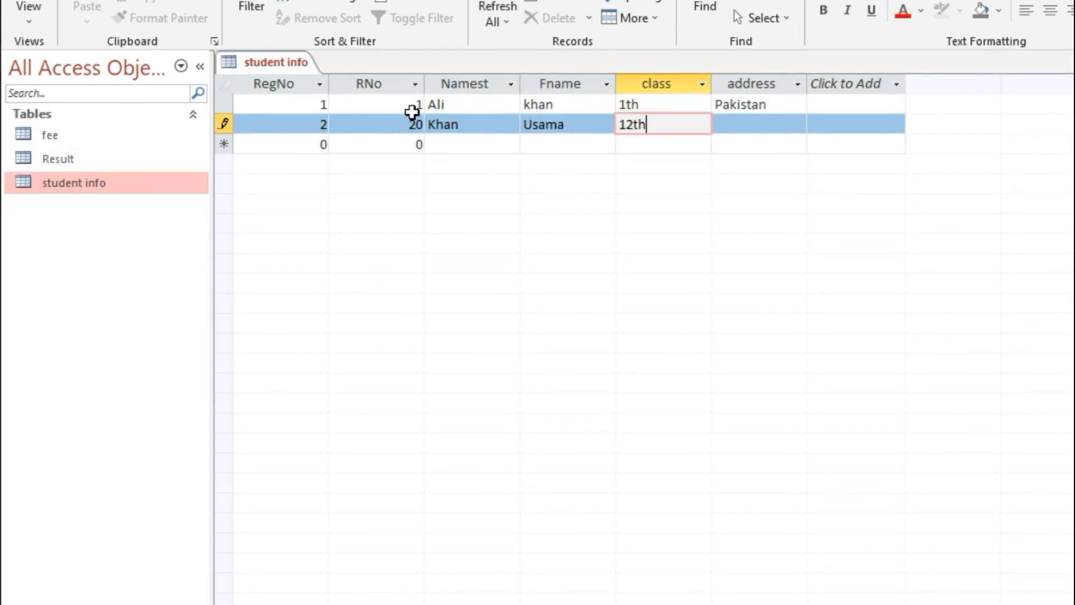
pyautogui.press('Tab')
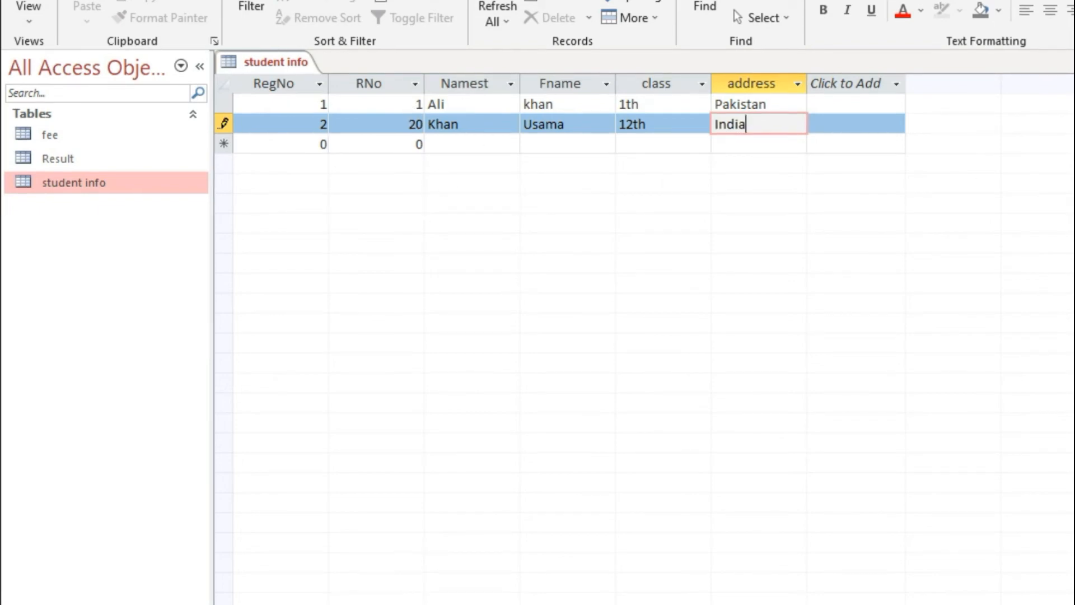
# Step: Close the student info table and open the fee table in Datasheet view
pyautogui.hotkey('ctrl', 'w')
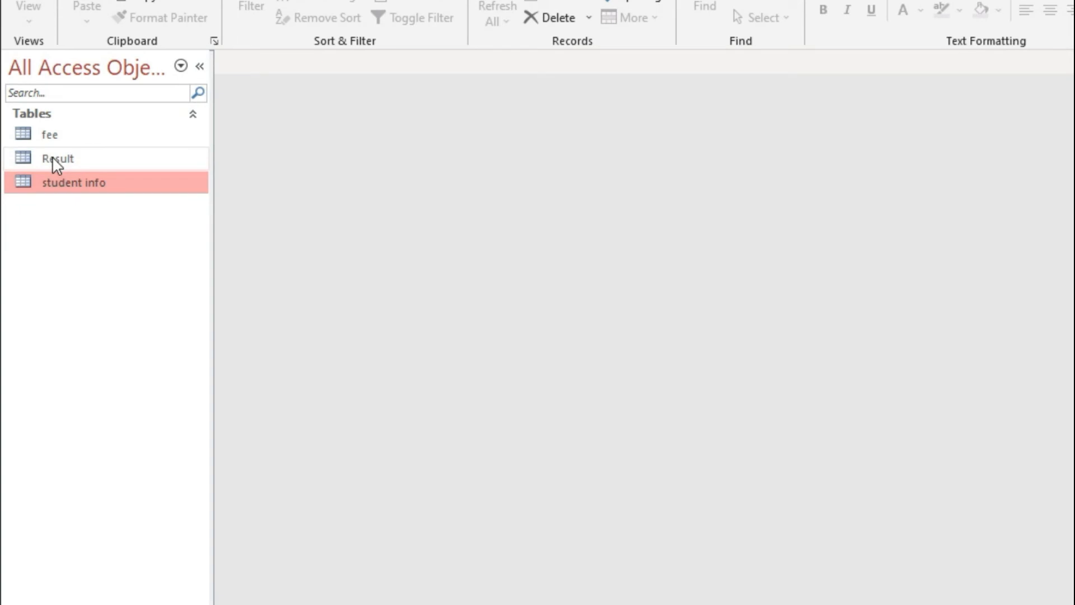
pyautogui.doubleClick(49, 135)
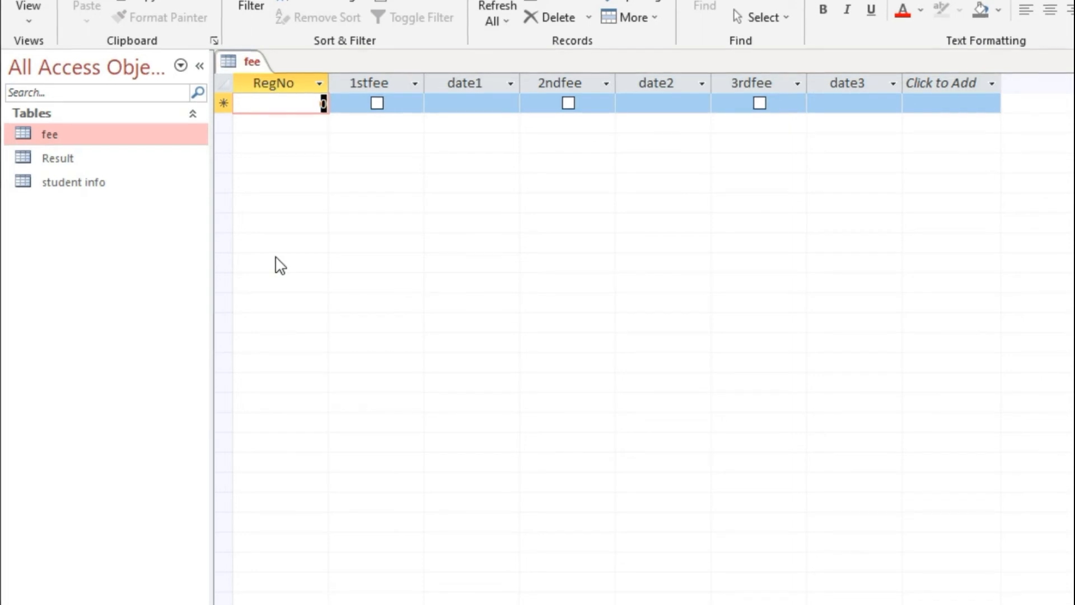
# Step: Add the first record to the fee table with RegNo 1
pyautogui.write('1')
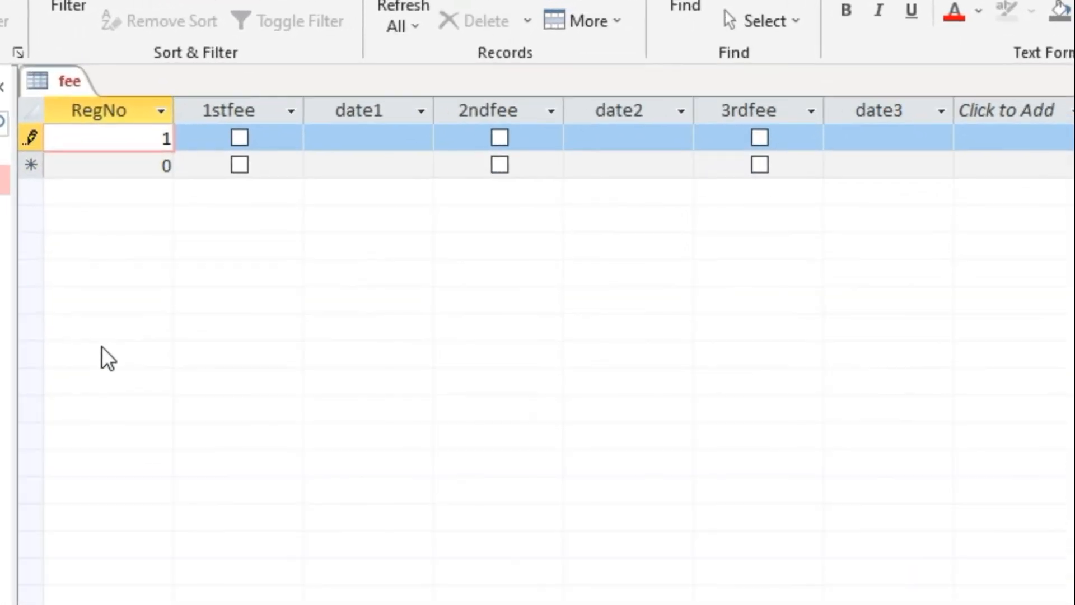
pyautogui.press('Down')
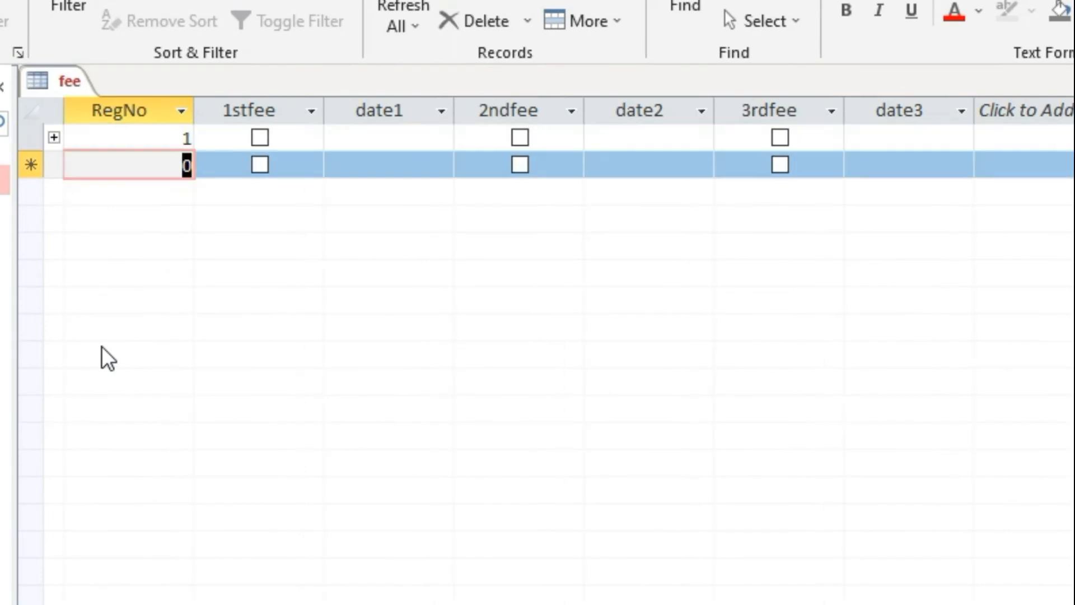
pyautogui.press('Up')
pyautogui.press('Down')
pyautogui.press('Up')
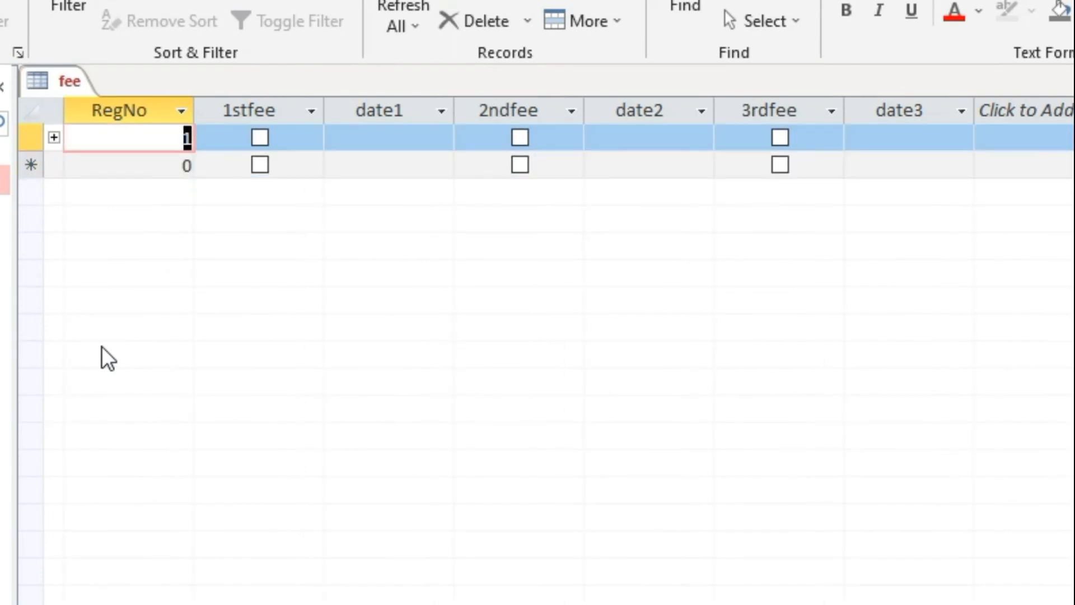
# Step: Expand the linked student record under RegNo 1 in the fee table, review its fields from RNo to address, and collapse it
pyautogui.click(54, 138)
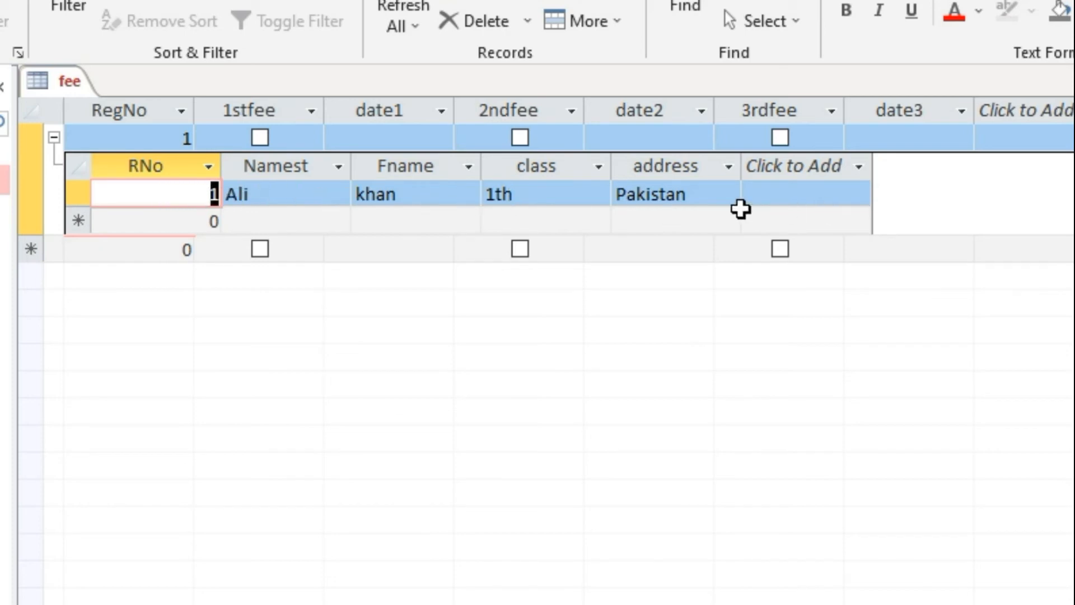
pyautogui.click(192, 201)
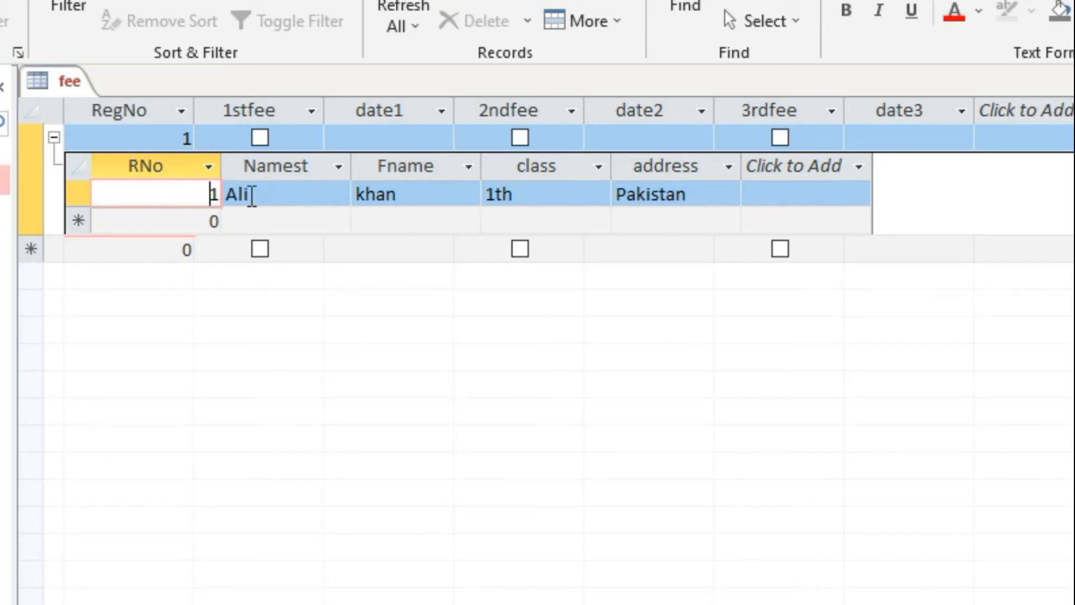
pyautogui.click(281, 195)
pyautogui.click(413, 196)
pyautogui.click(514, 196)
pyautogui.click(626, 196)
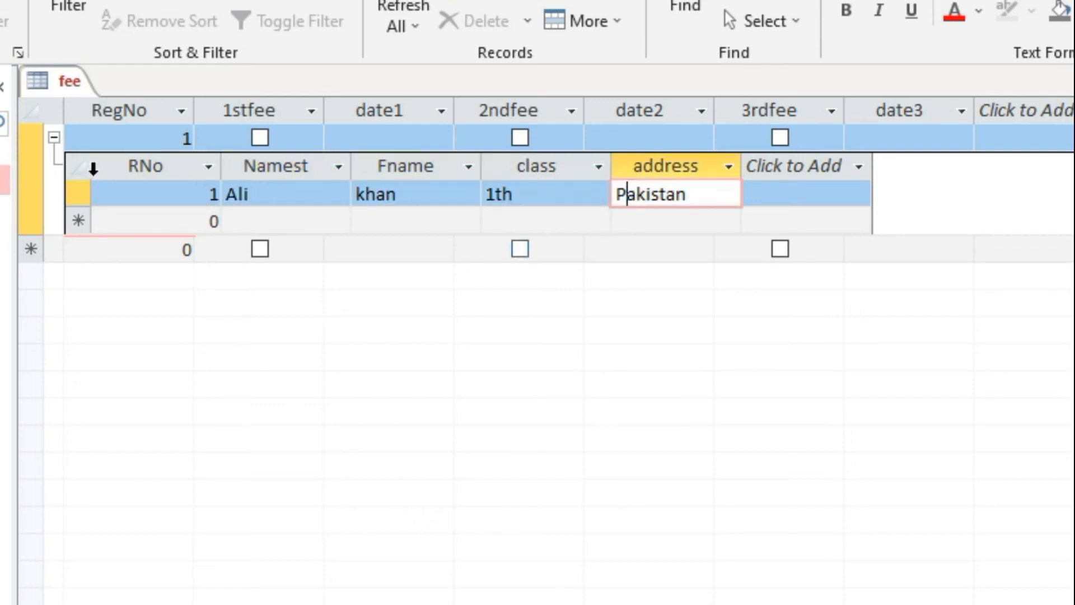
pyautogui.click(54, 138)
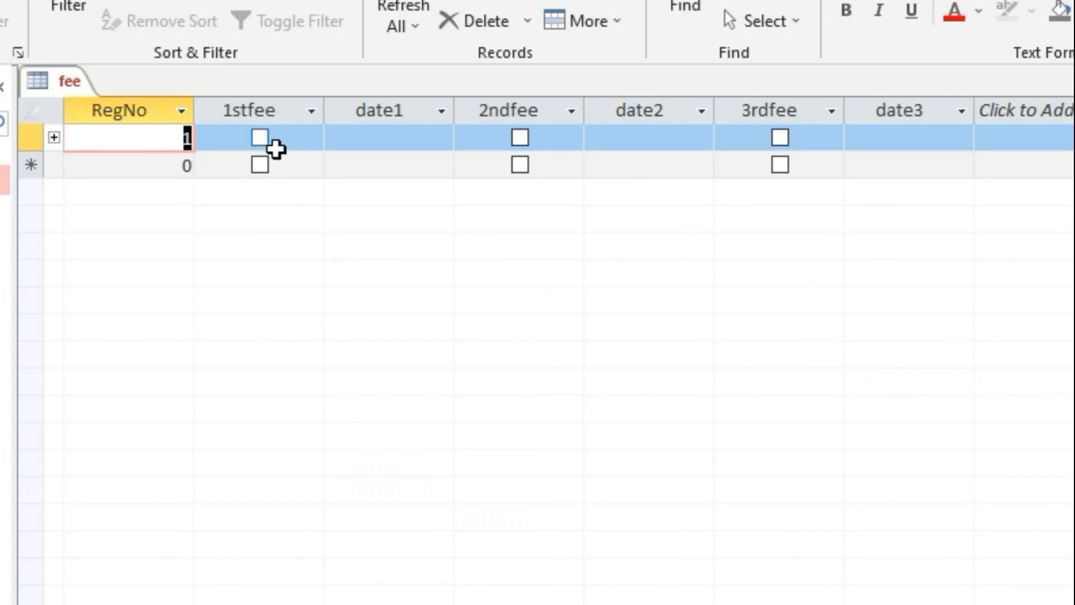
# Step: For RegNo 1, mark 1stfee as paid with date1 6/9/2021 and 2ndfee as paid with date2 6/24/2021
pyautogui.click(171, 139)
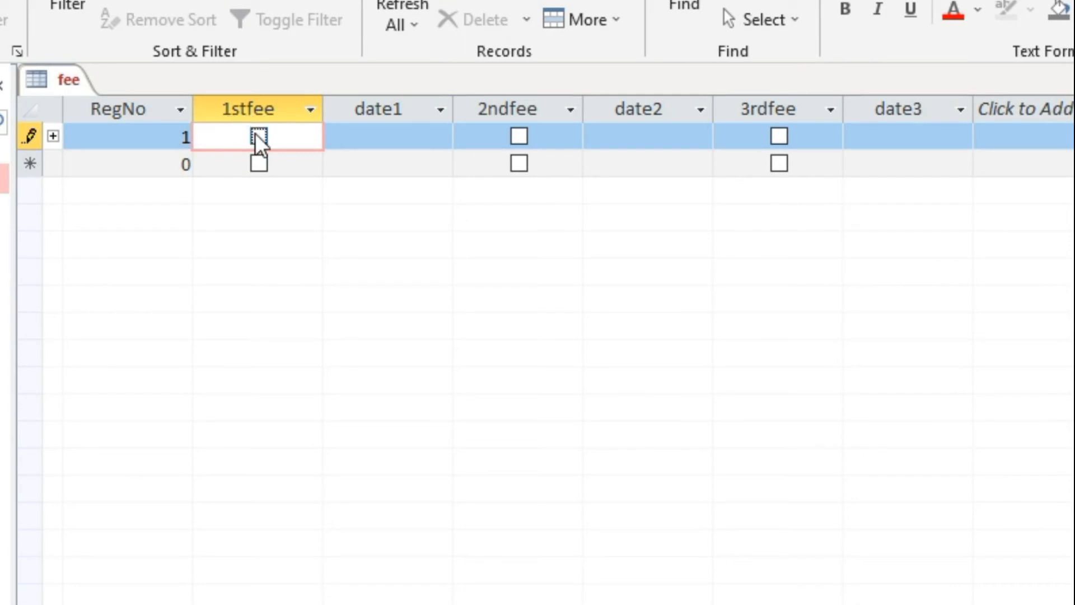
pyautogui.click(387, 138)
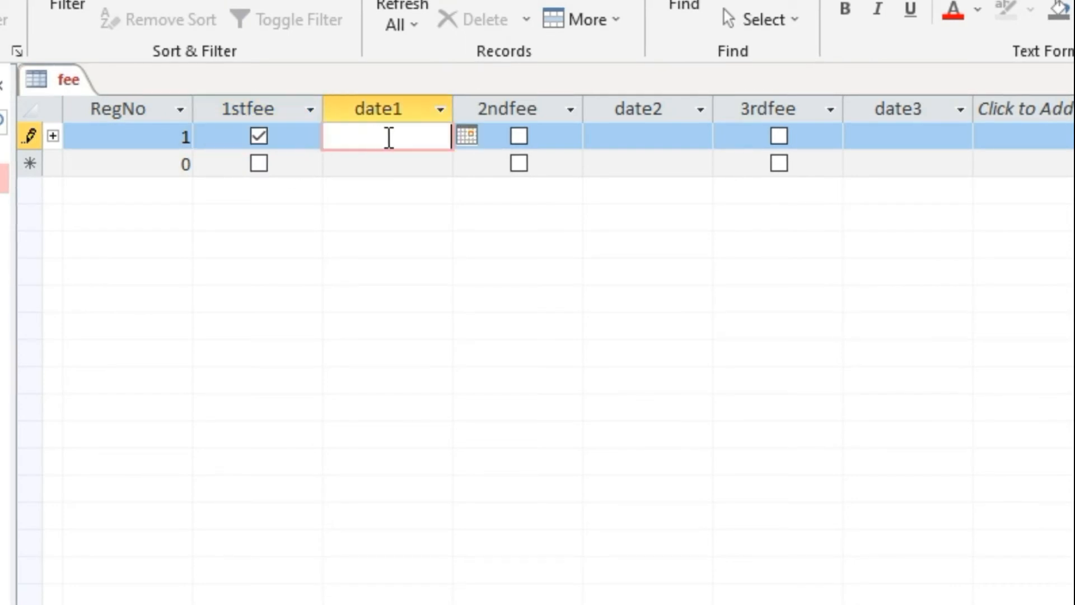
pyautogui.click(468, 135)
pyautogui.click(359, 241)
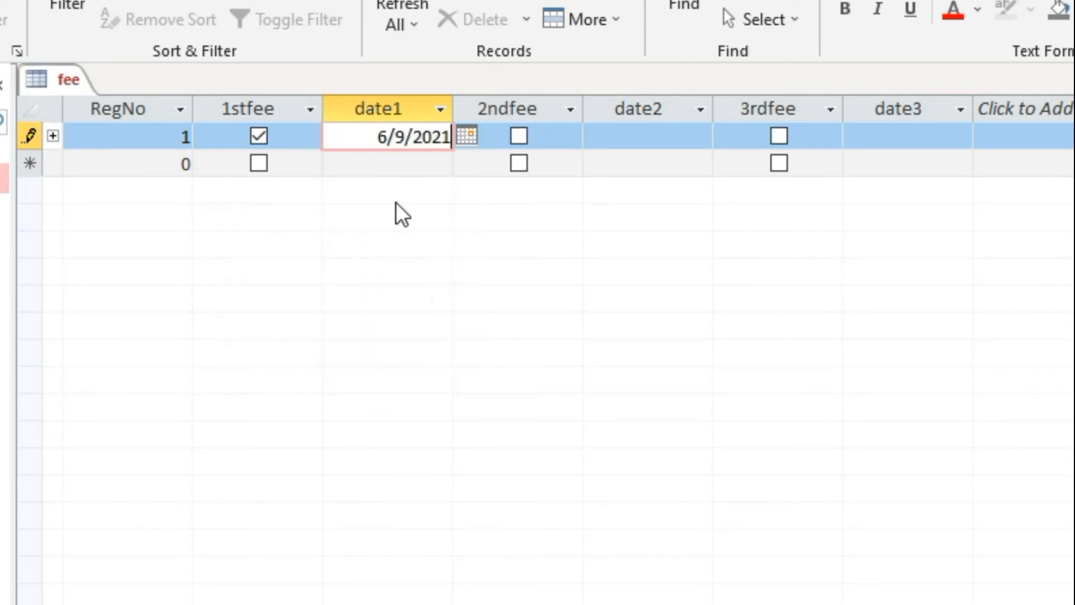
pyautogui.click(519, 136)
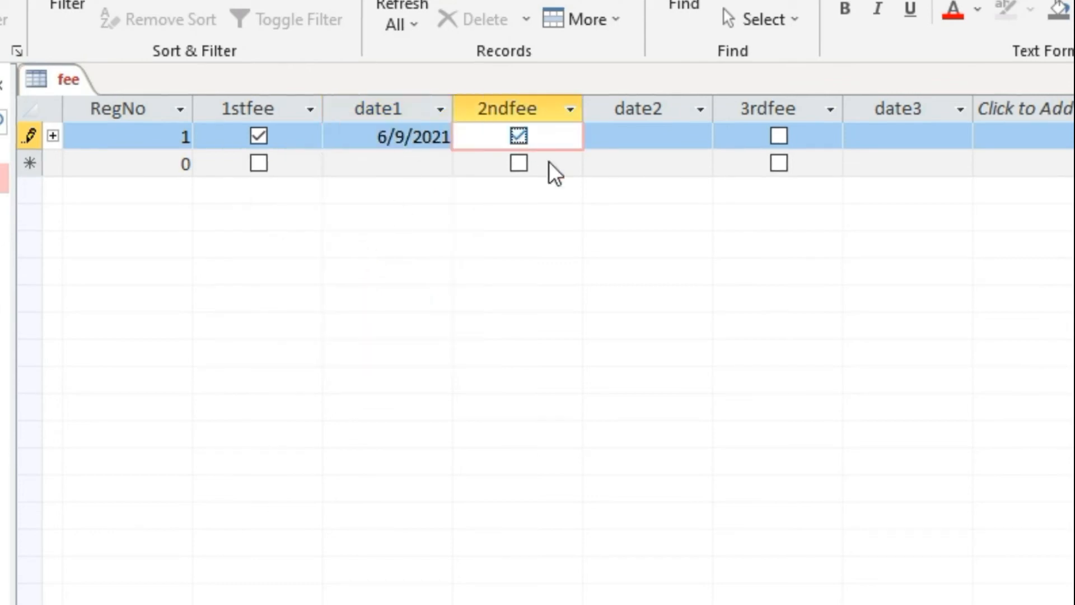
pyautogui.click(644, 136)
pyautogui.click(728, 136)
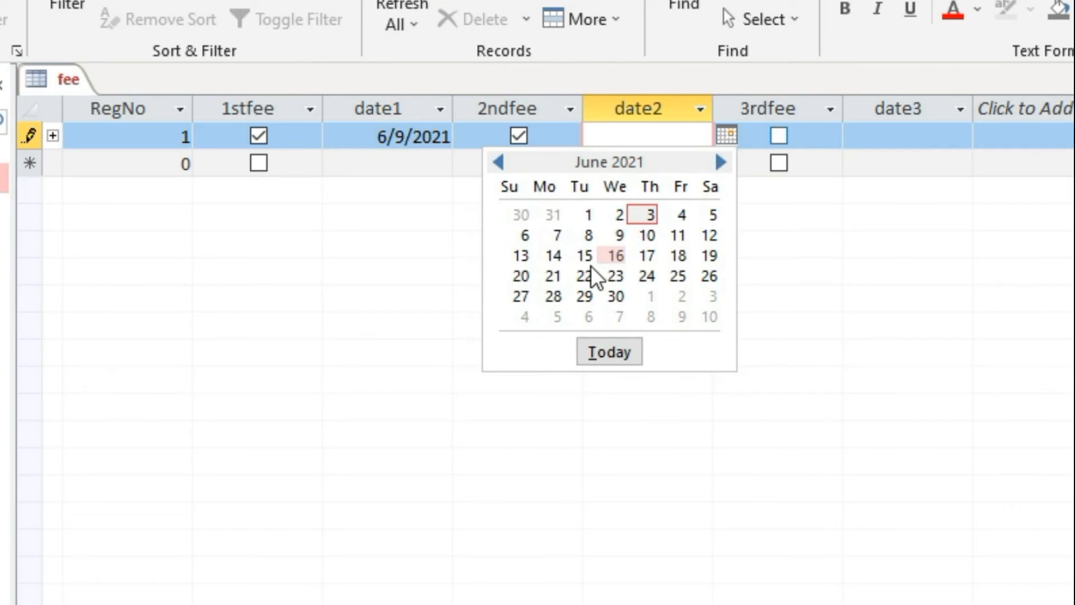
pyautogui.click(647, 273)
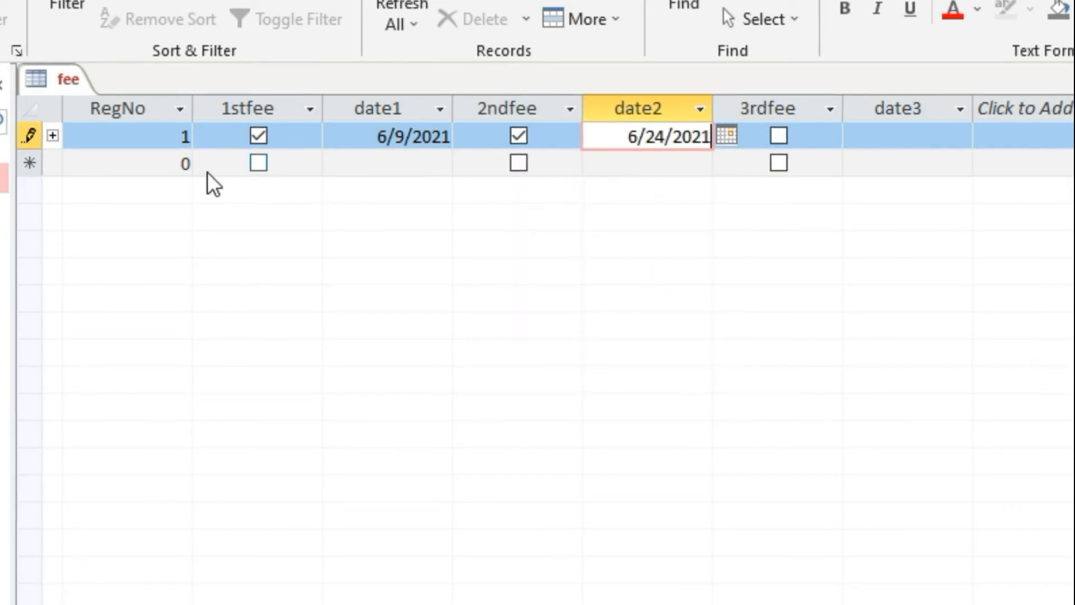
# Step: Add a second fee record with RegNo 2 and check its linked student details
pyautogui.click(178, 166)
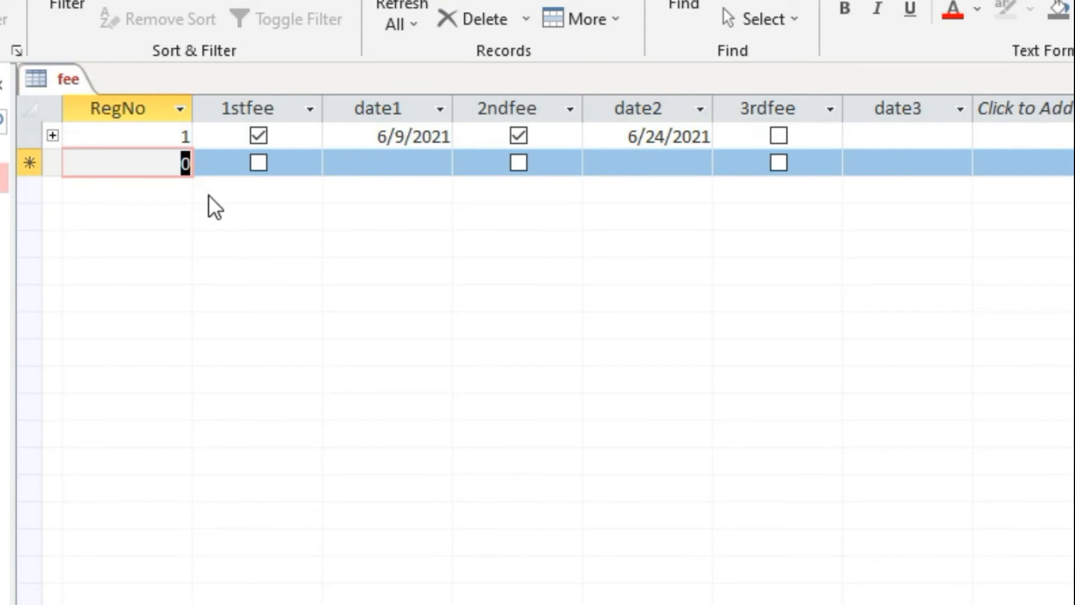
pyautogui.write('2')
pyautogui.hotkey('shift', 'Return')
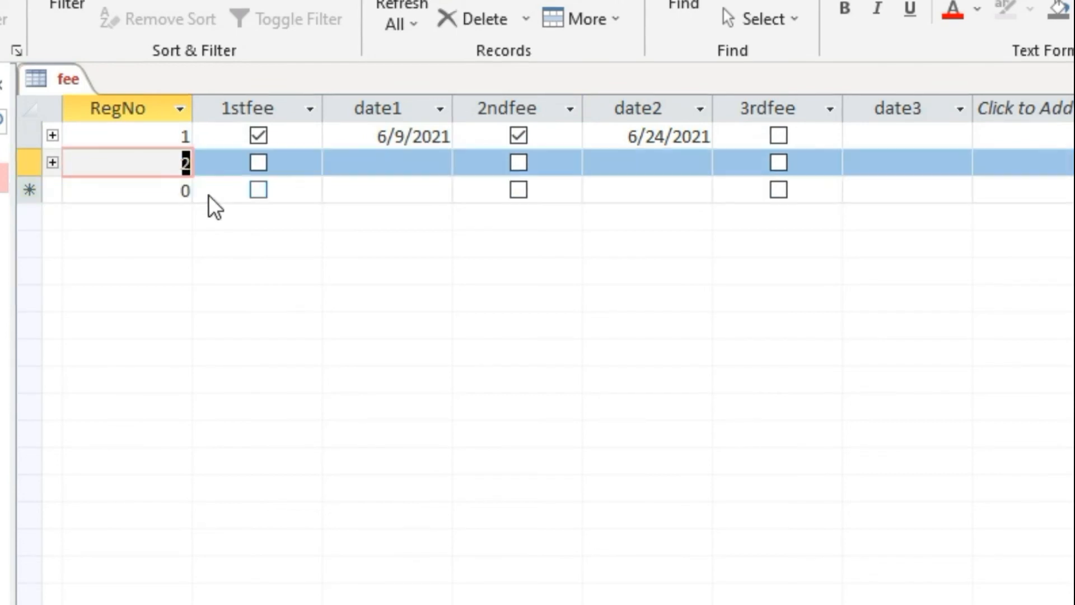
pyautogui.click(52, 162)
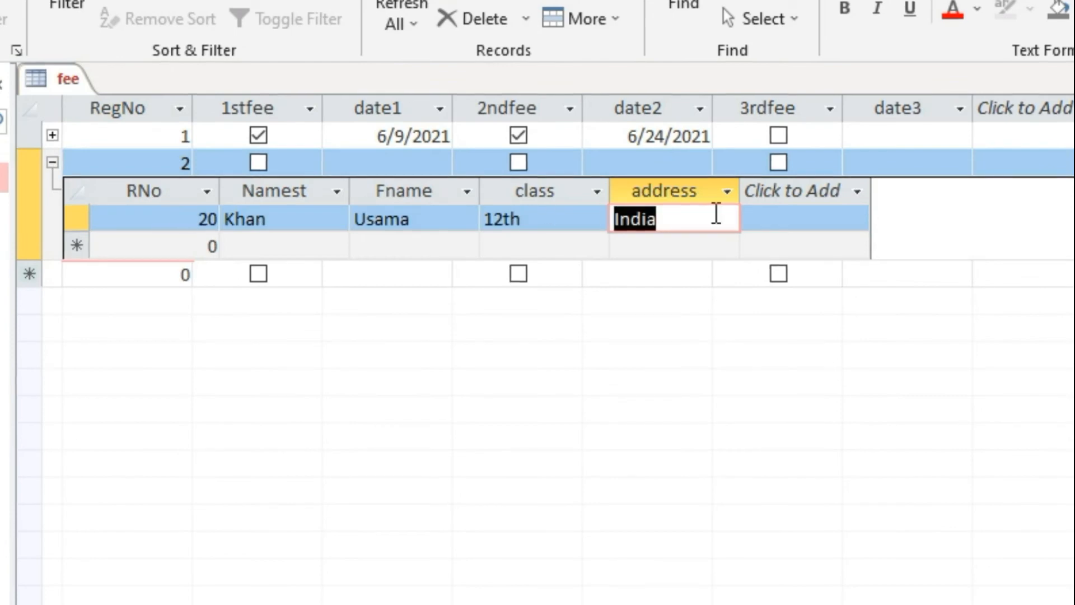
pyautogui.click(52, 162)
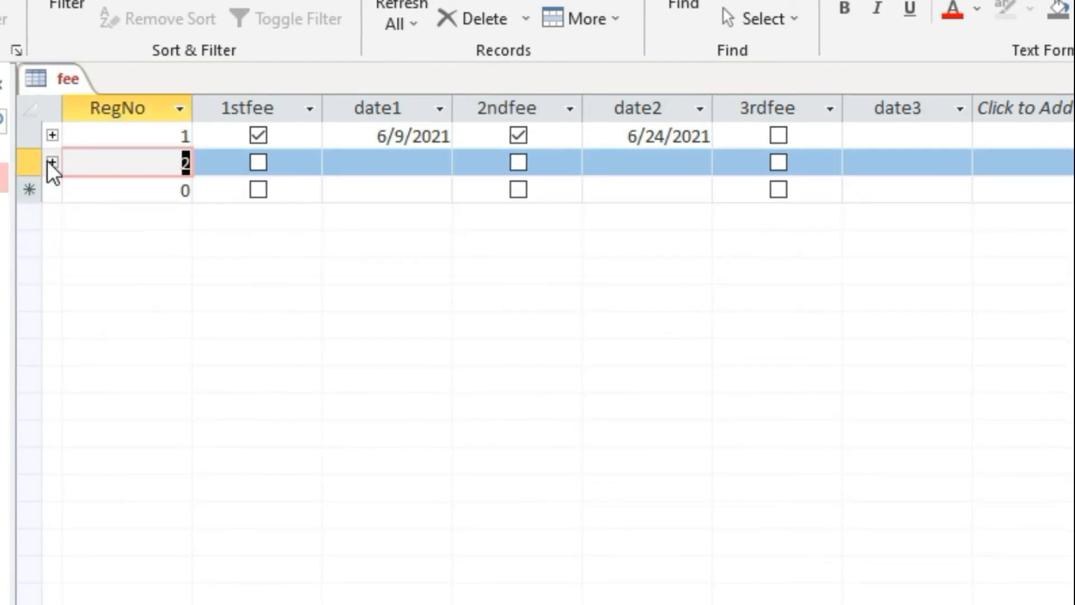
# Step: Try to change the second fee record's RegNo to 3, and restore it to 2
pyautogui.click(184, 162)
pyautogui.moveTo(183, 162); pyautogui.dragTo(197, 172)
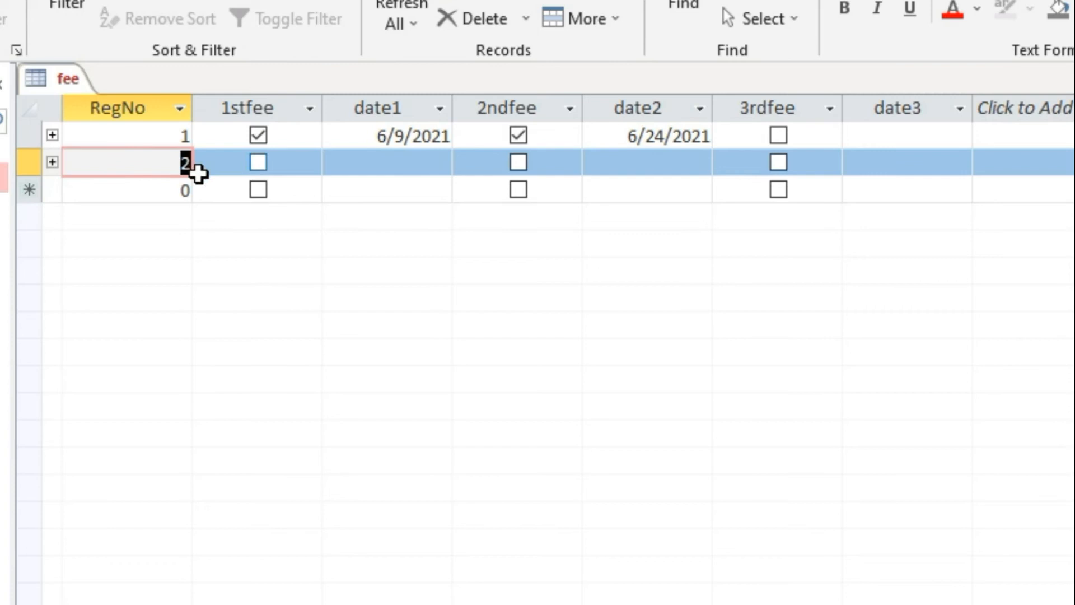
pyautogui.press('BackSpace')
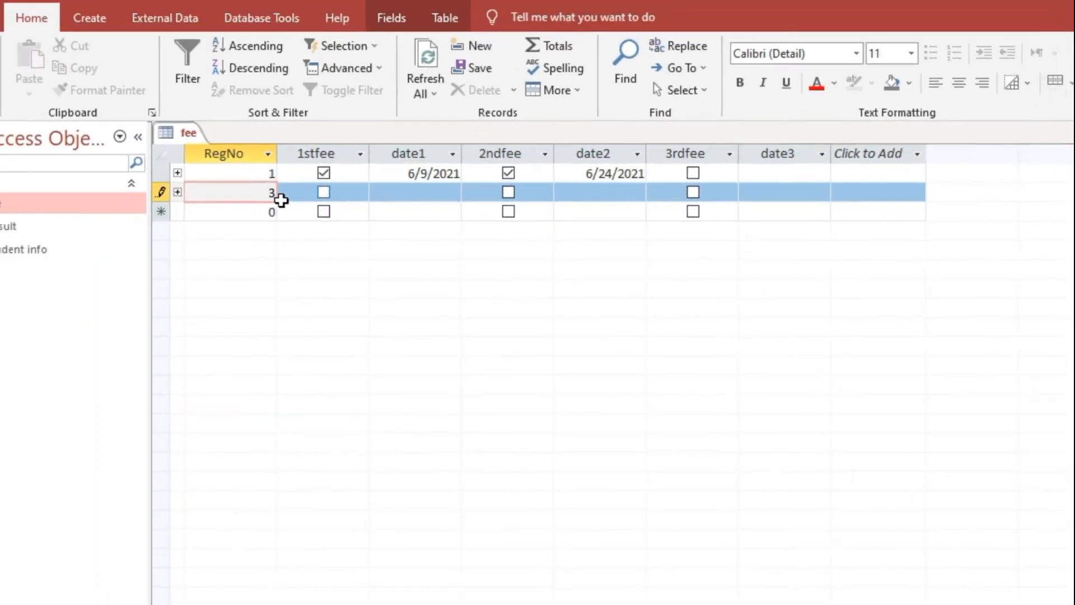
pyautogui.click(303, 213)
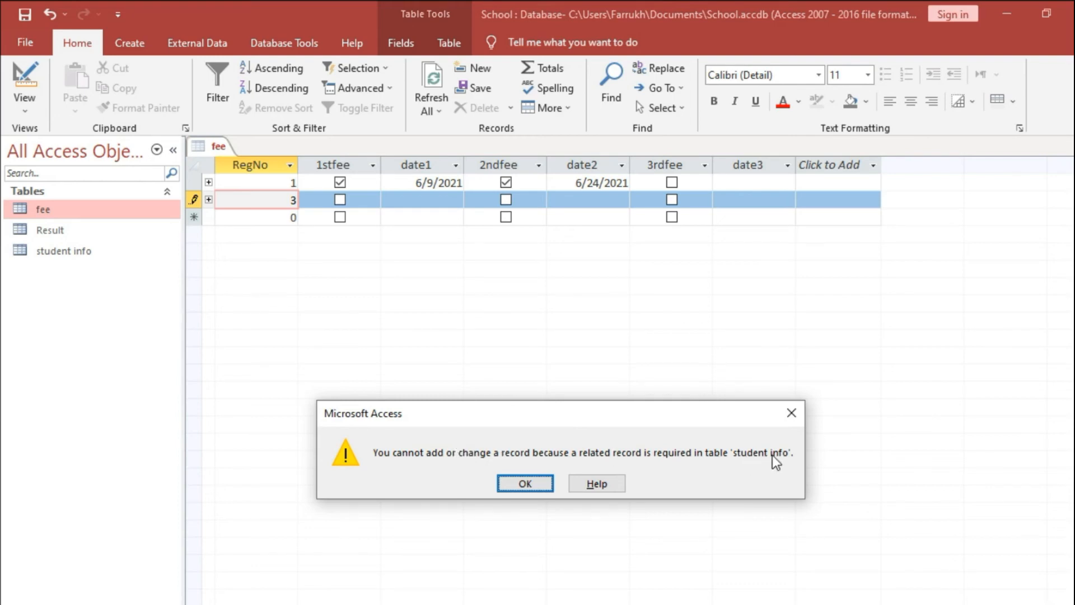
pyautogui.click(532, 483)
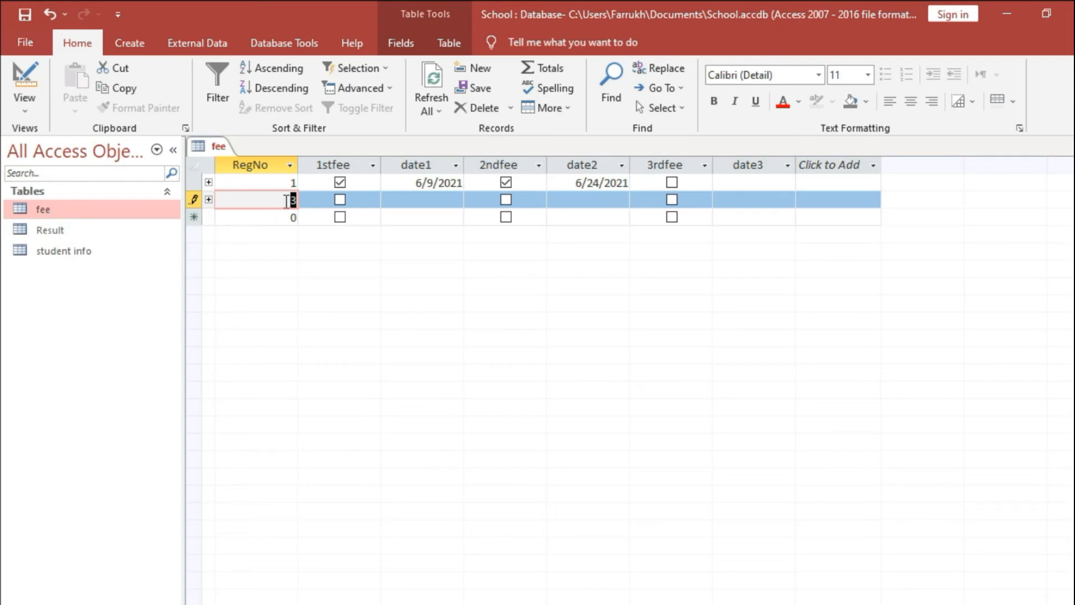
pyautogui.click(287, 201)
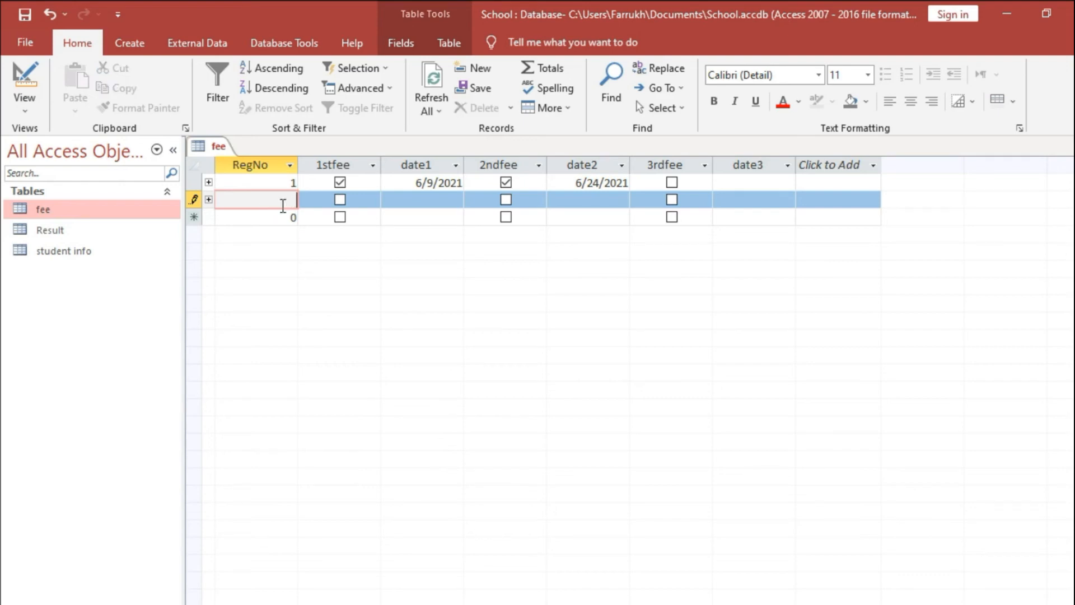
pyautogui.press('Down')
pyautogui.press('Up')
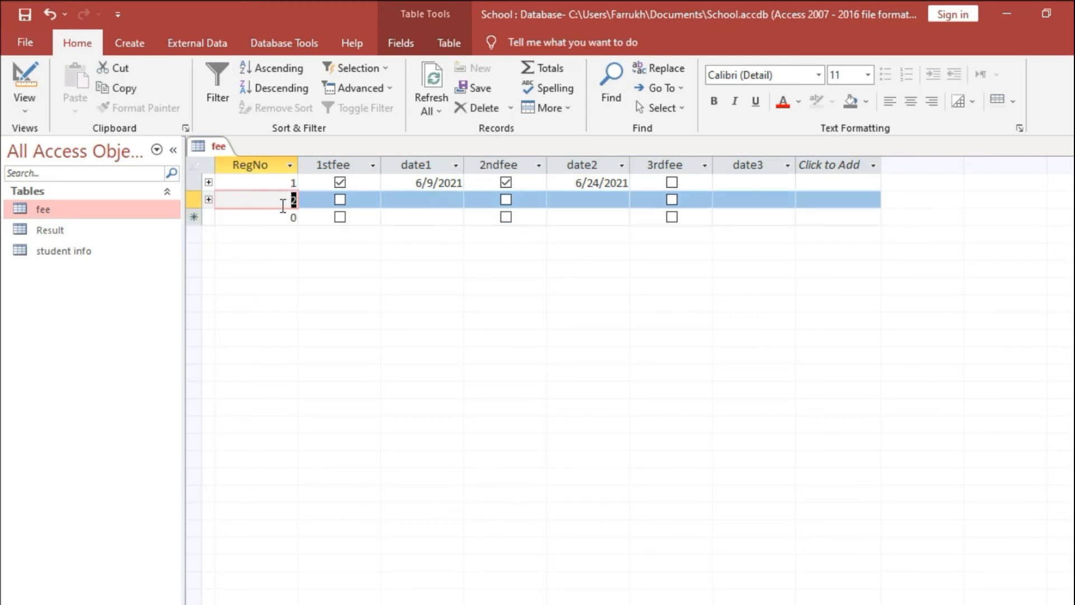
# Step: Mark 1stfee as paid for RegNo 2 and close the fee table
pyautogui.click(340, 200)
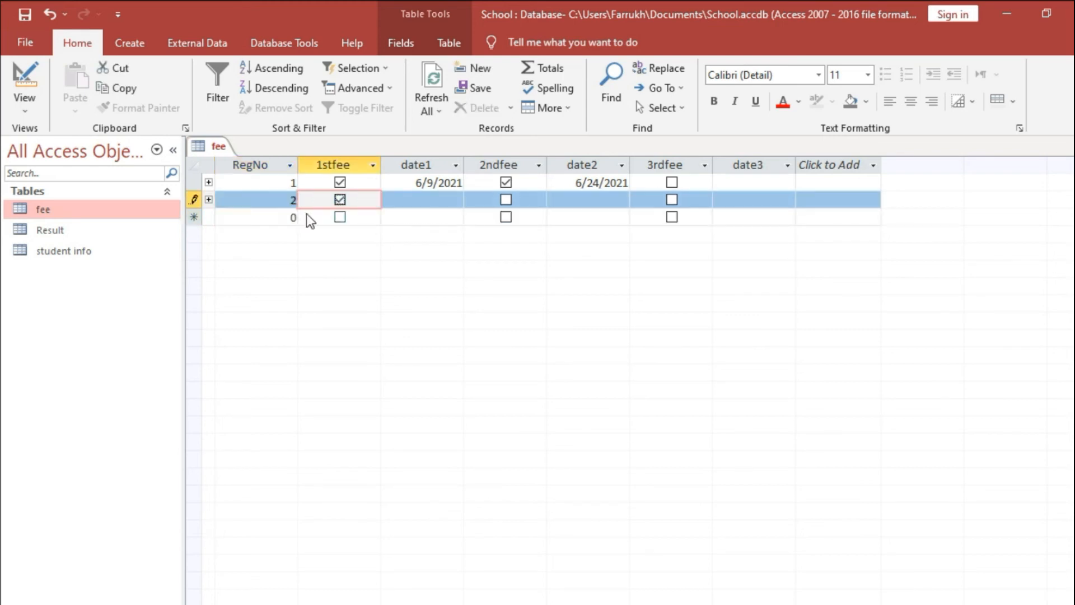
pyautogui.click(286, 200)
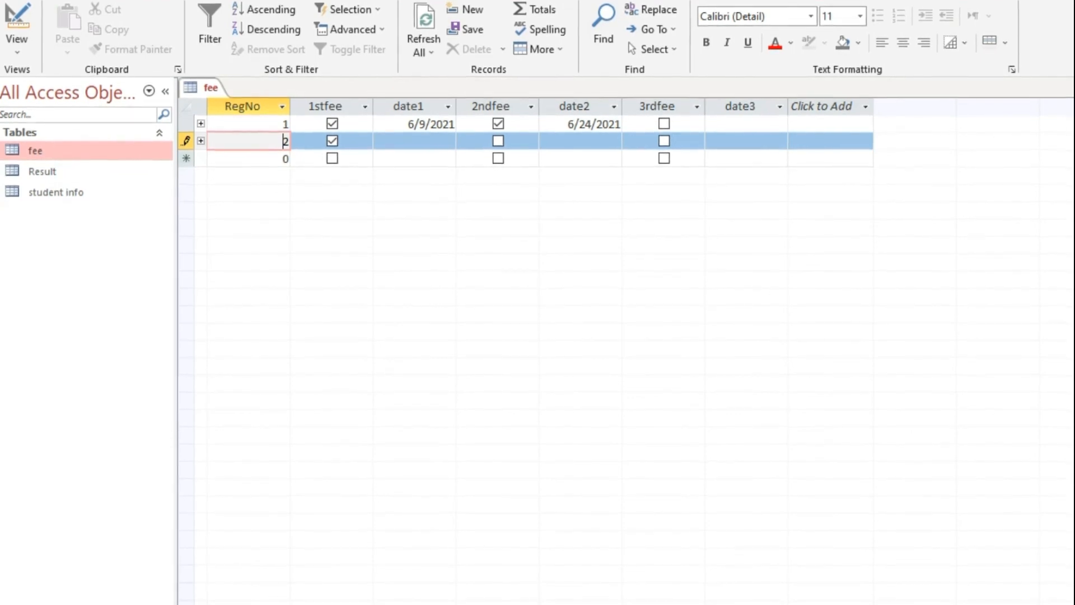
pyautogui.click(1073, 88)
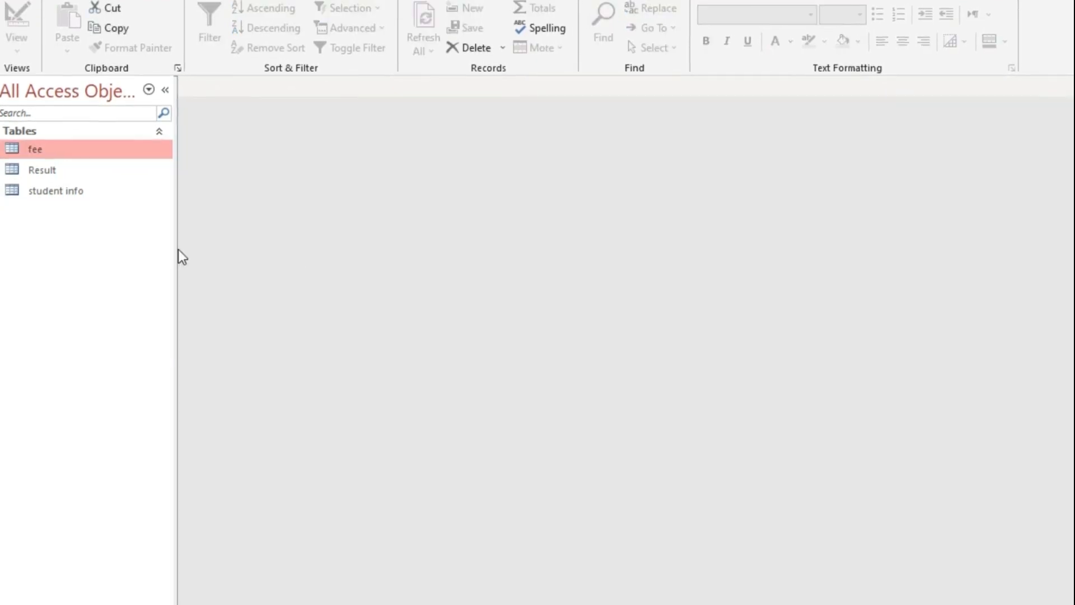
# Step: Open the Result table in Datasheet view and add a record with RegNo 1
pyautogui.doubleClick(35, 167)
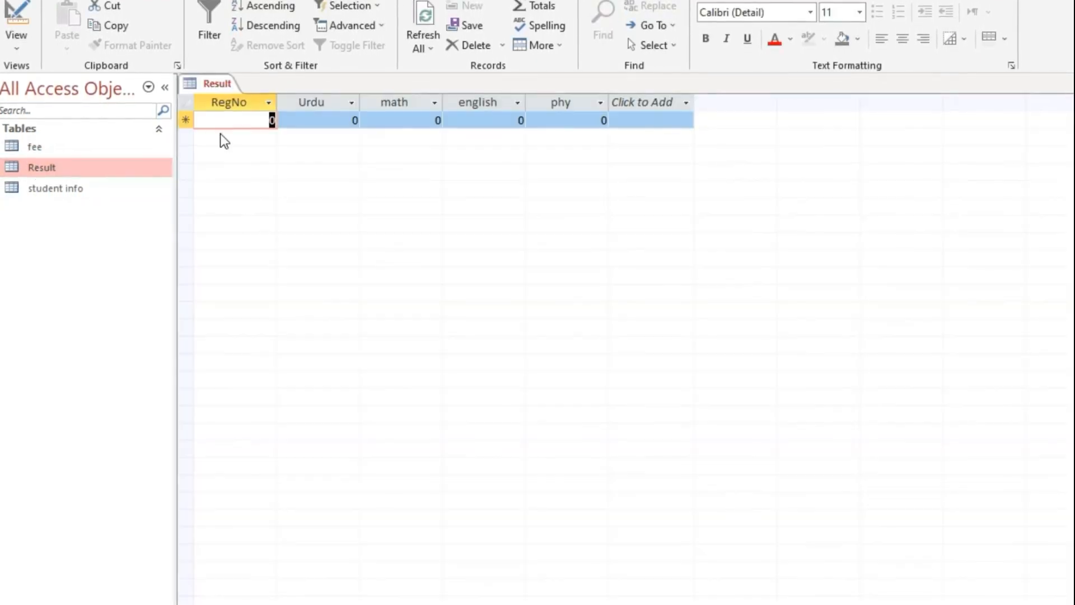
pyautogui.write('1')
pyautogui.press('Down')
pyautogui.press('Up')
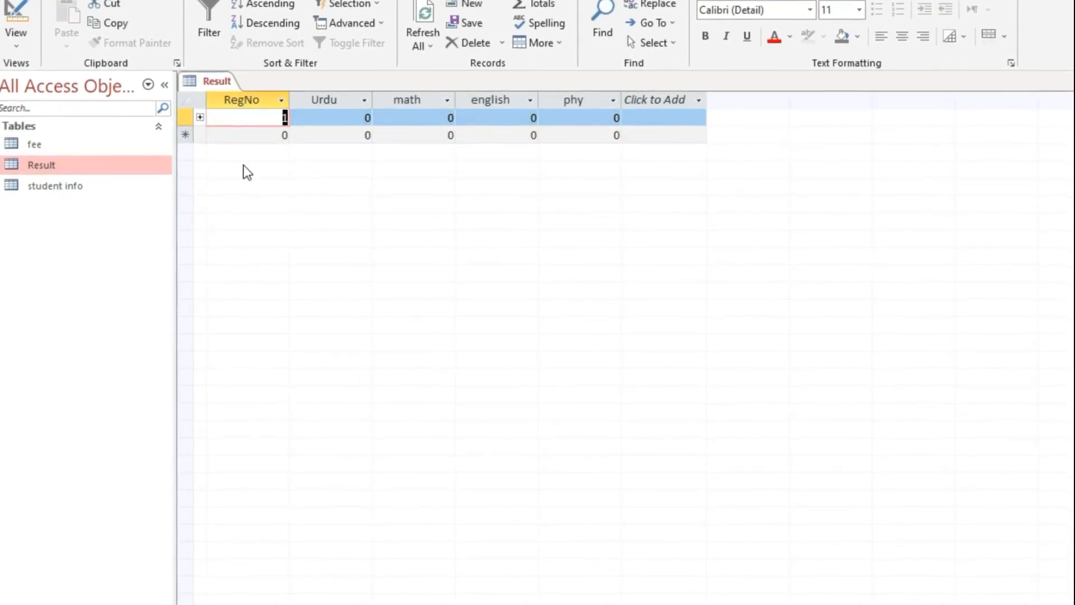
# Step: Expand the linked student details under RegNo 1 in the Result table and collapse them again
pyautogui.click(199, 115)
pyautogui.click(200, 116)
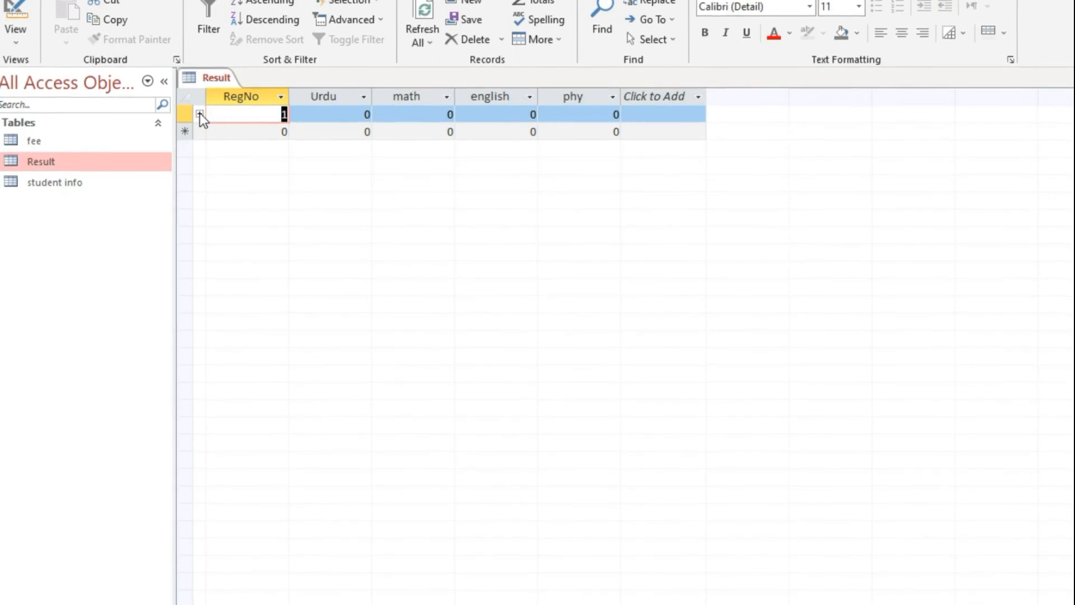
pyautogui.click(199, 112)
pyautogui.click(199, 112)
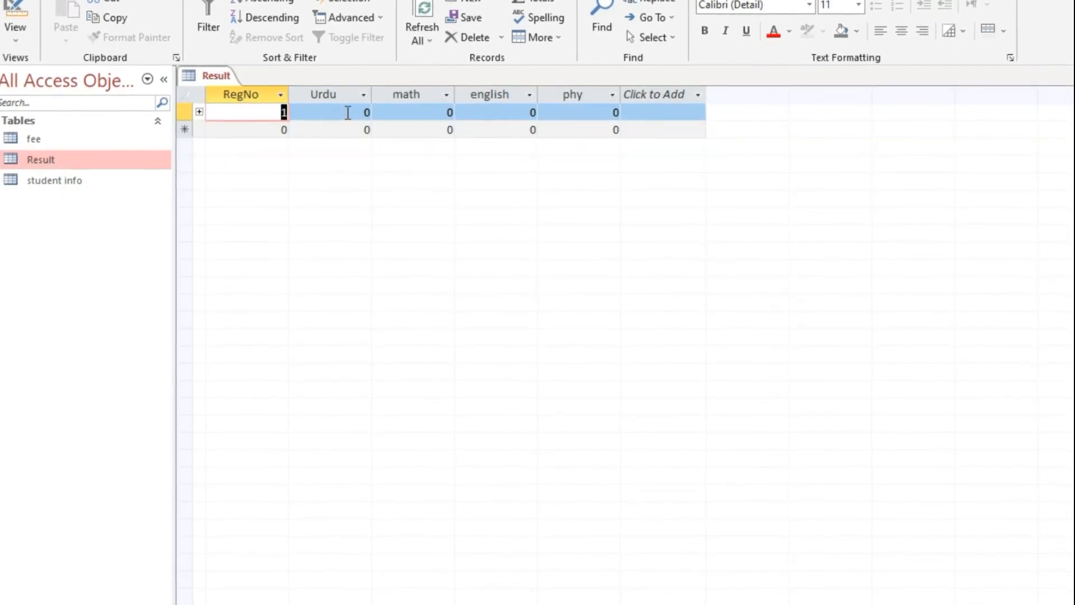
# Step: Enter the marks for RegNo 1 in the Result table: Urdu 52, math 65, english 45 and phy 85
pyautogui.press('Tab')
pyautogui.write('52')
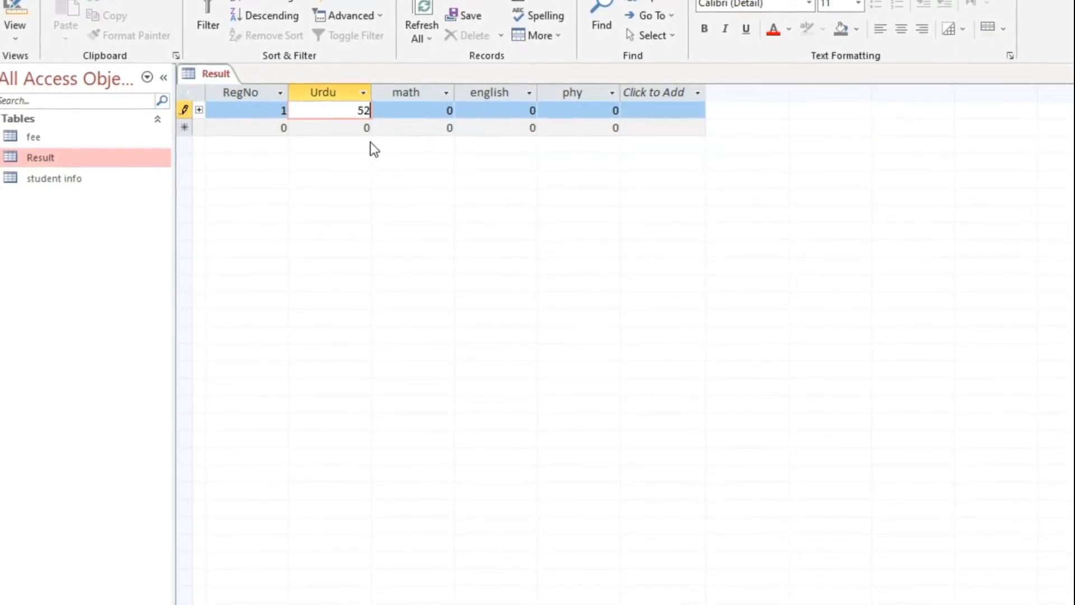
pyautogui.press('Tab')
pyautogui.write('65')
pyautogui.press('Tab')
pyautogui.write('45')
pyautogui.press('Tab')
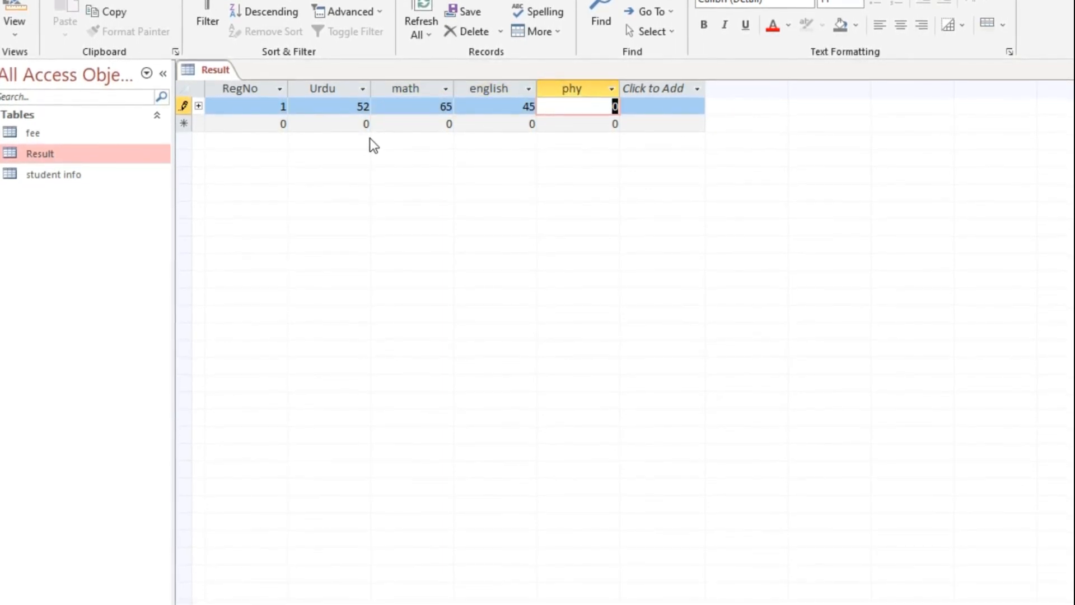
pyautogui.write('85')
pyautogui.press('Tab')
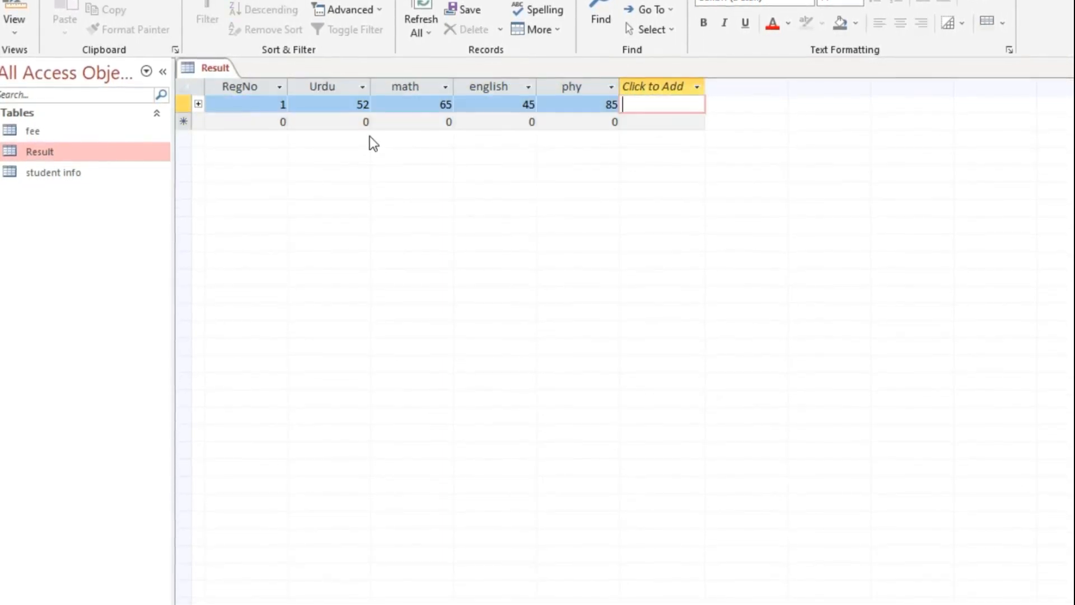
# Step: Add a second Result record with RegNo 2 and expand its linked student details
pyautogui.doubleClick(284, 119)
pyautogui.write('2')
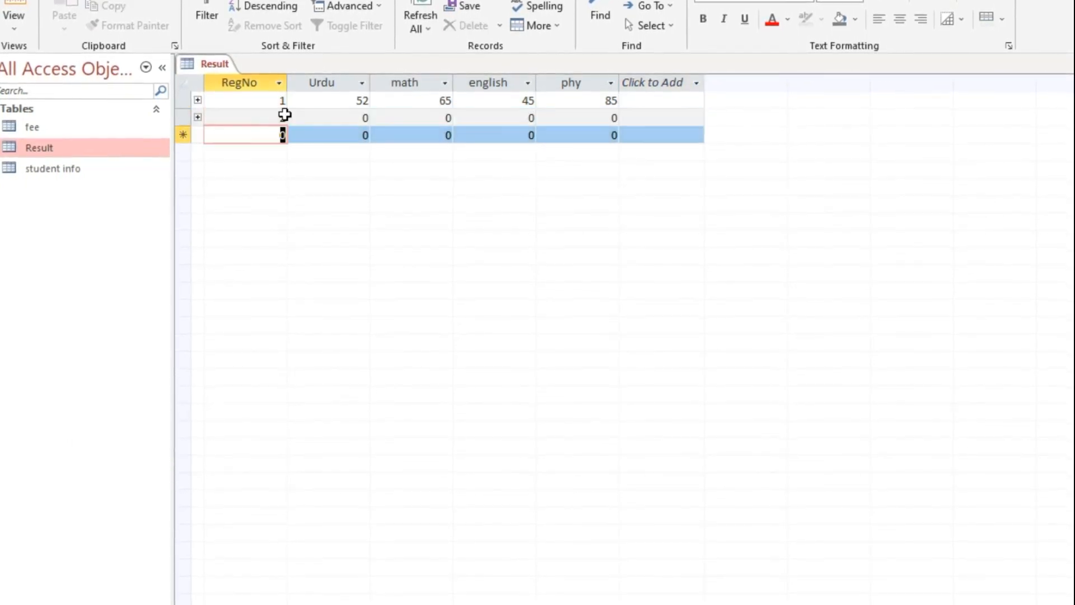
pyautogui.click(197, 117)
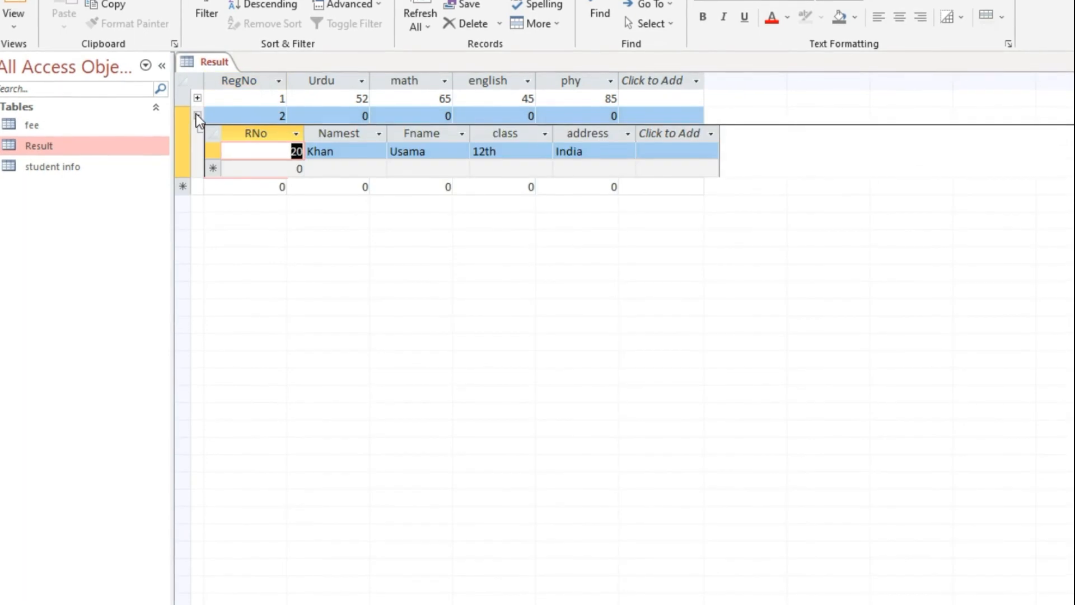
# Step: Collapse the linked student details, try to change the second Result record's RegNo to 8, and restore it to 2
pyautogui.click(197, 116)
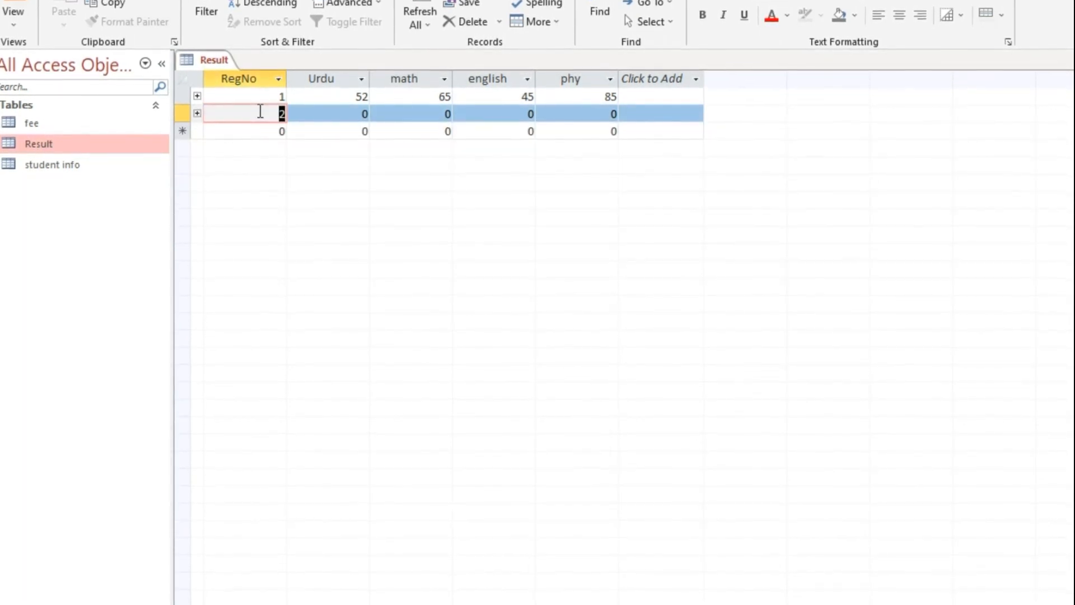
pyautogui.write('8')
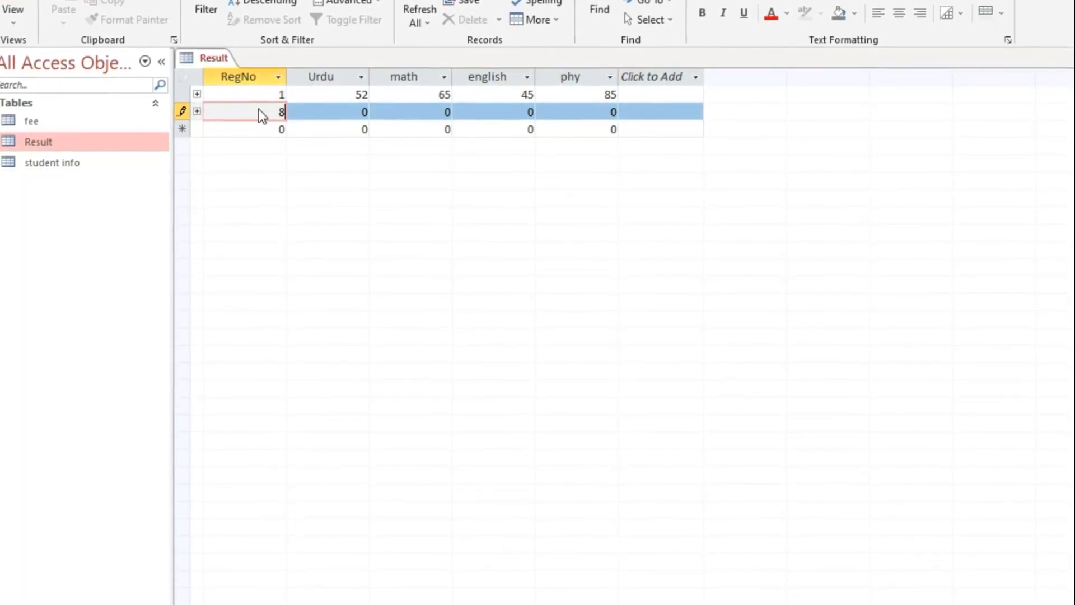
pyautogui.press('Down')
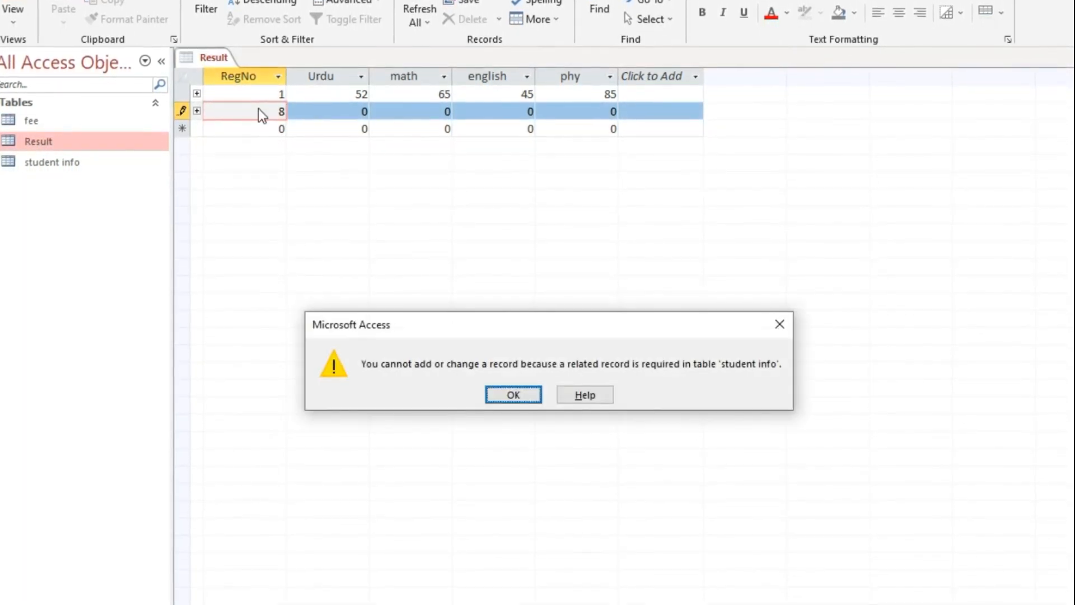
pyautogui.click(510, 391)
pyautogui.press('BackSpace')
pyautogui.write('2')
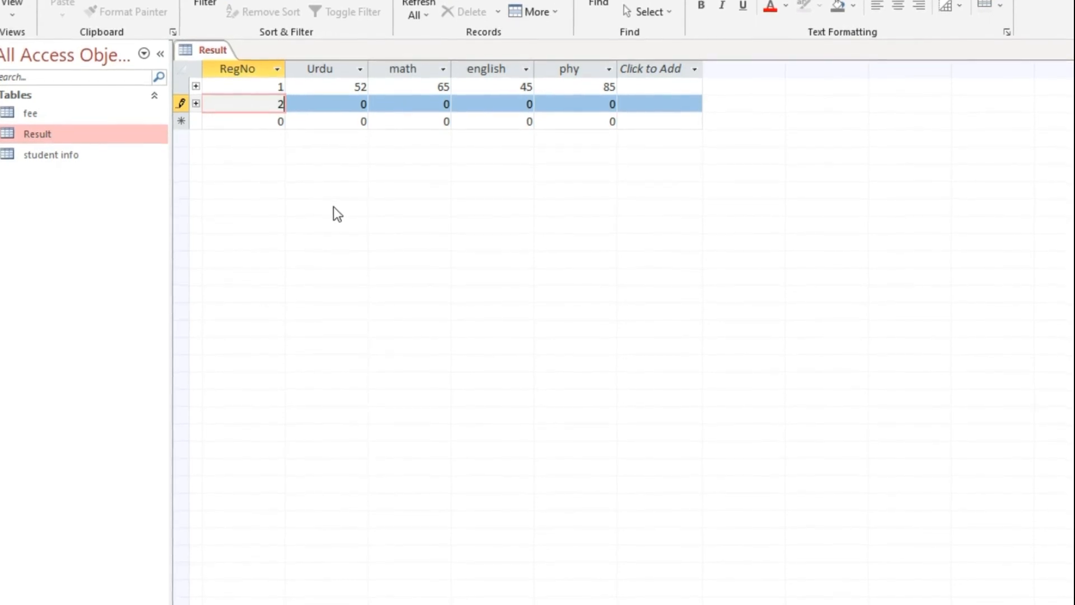
pyautogui.click(276, 121)
# Step: Enter the marks for RegNo 2 in the Result table as Urdu 50, math 52, english 45 and phy 65, and close the table
pyautogui.click(356, 104)
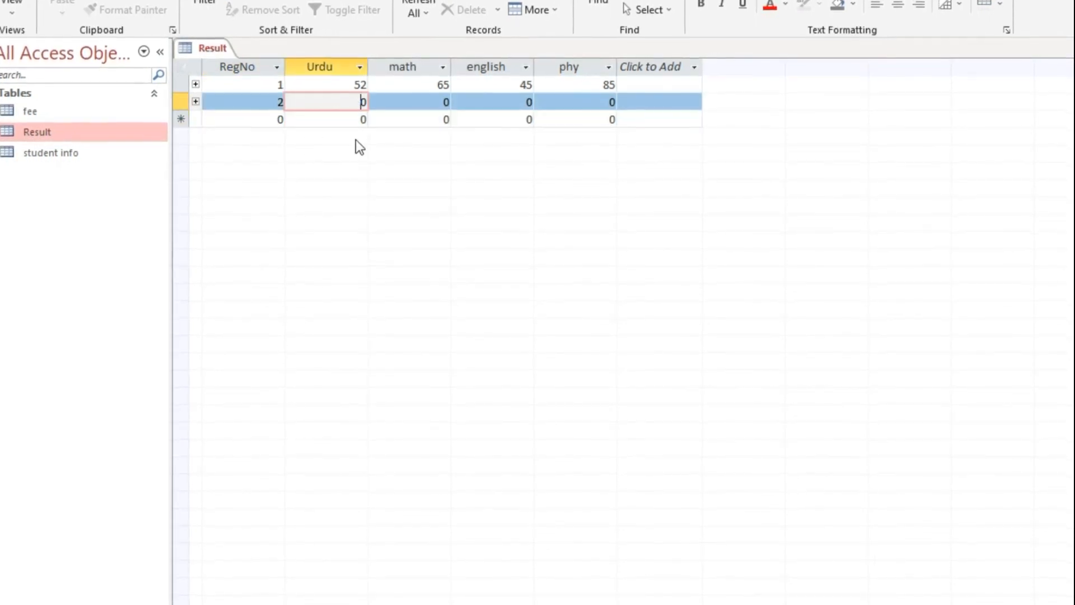
pyautogui.write('5')
pyautogui.press('Right')
pyautogui.write('65')
pyautogui.press('BackSpace')
pyautogui.press('BackSpace')
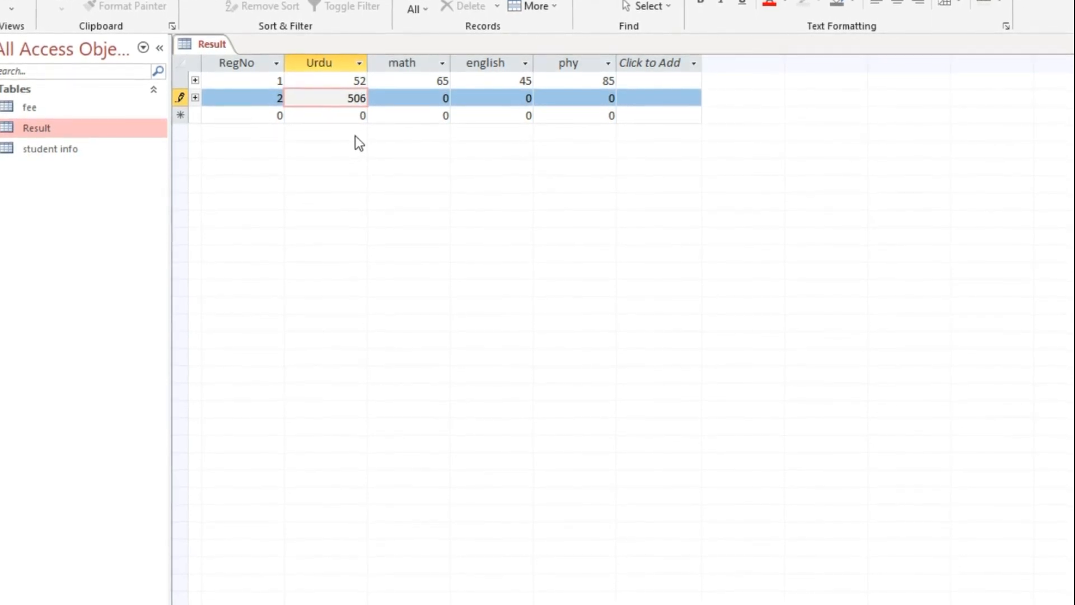
pyautogui.press('Tab')
pyautogui.write('52')
pyautogui.press('Tab')
pyautogui.write('45')
pyautogui.press('Tab')
pyautogui.write('6')
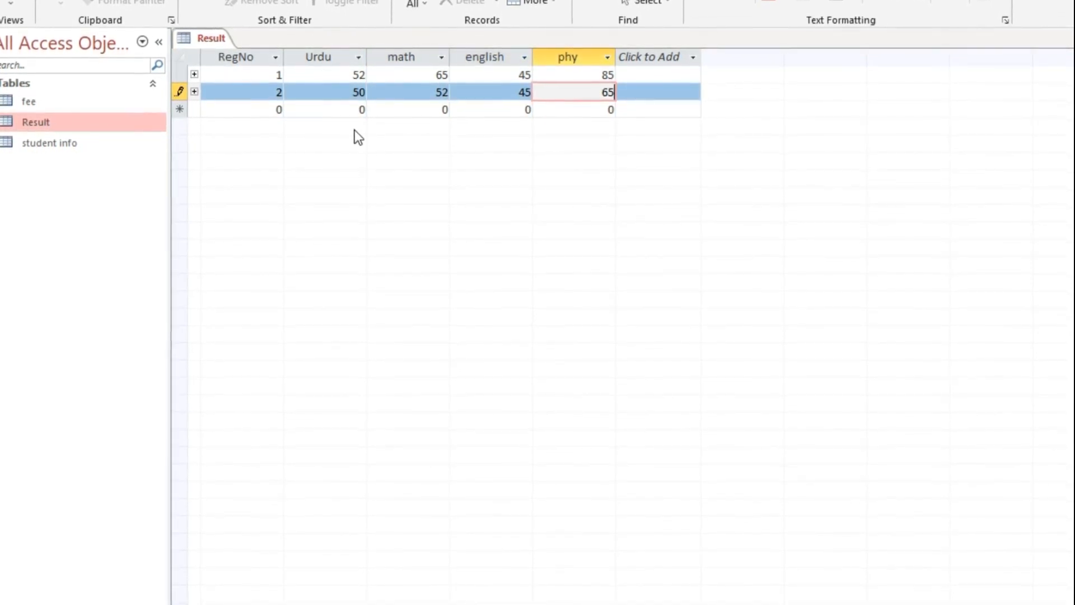
pyautogui.write('5')
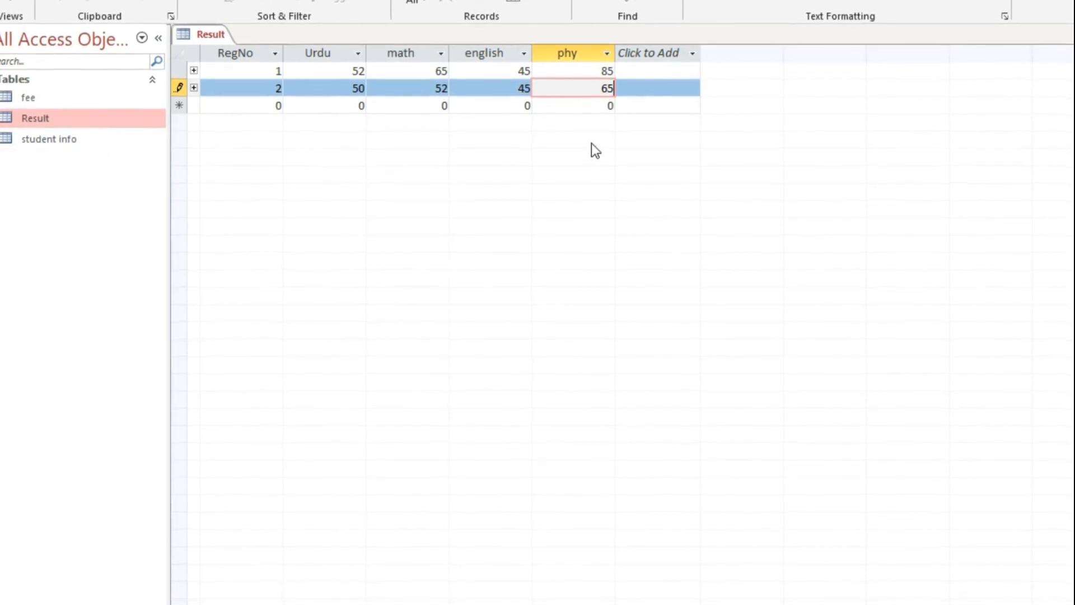
pyautogui.click(1073, 35)
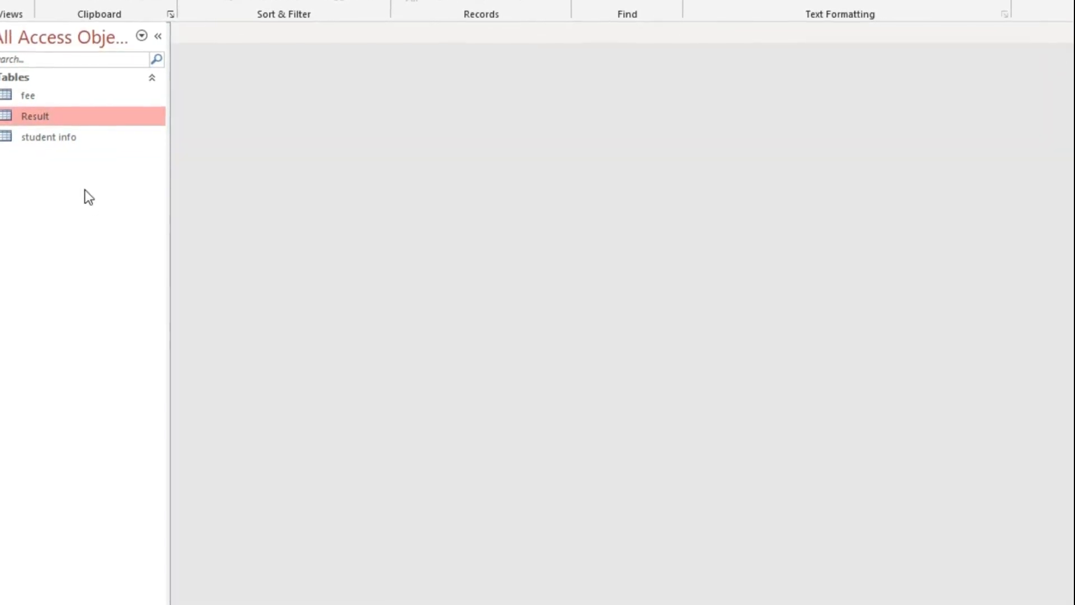
# Step: Open the student info table, change the first student's RegNo to 10, and close the table
pyautogui.doubleClick(46, 137)
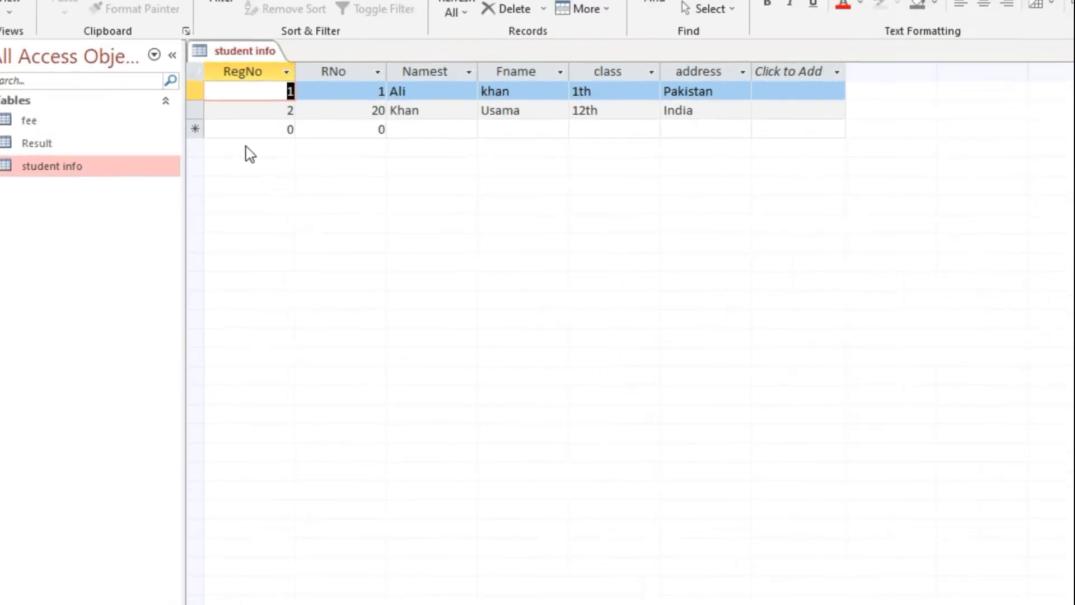
pyautogui.write('10')
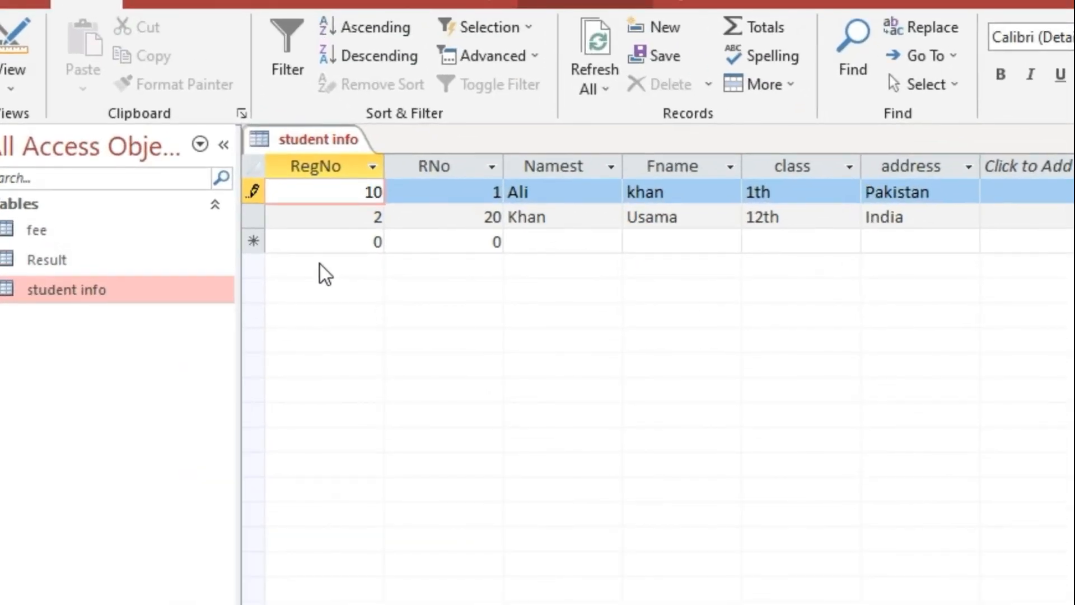
pyautogui.press('Down')
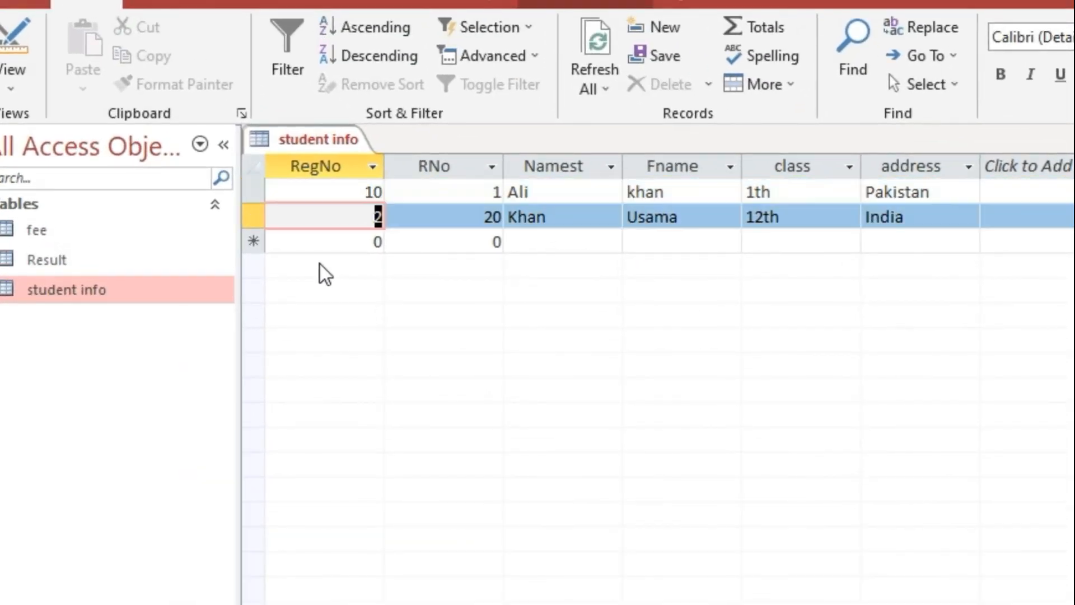
pyautogui.press('Up')
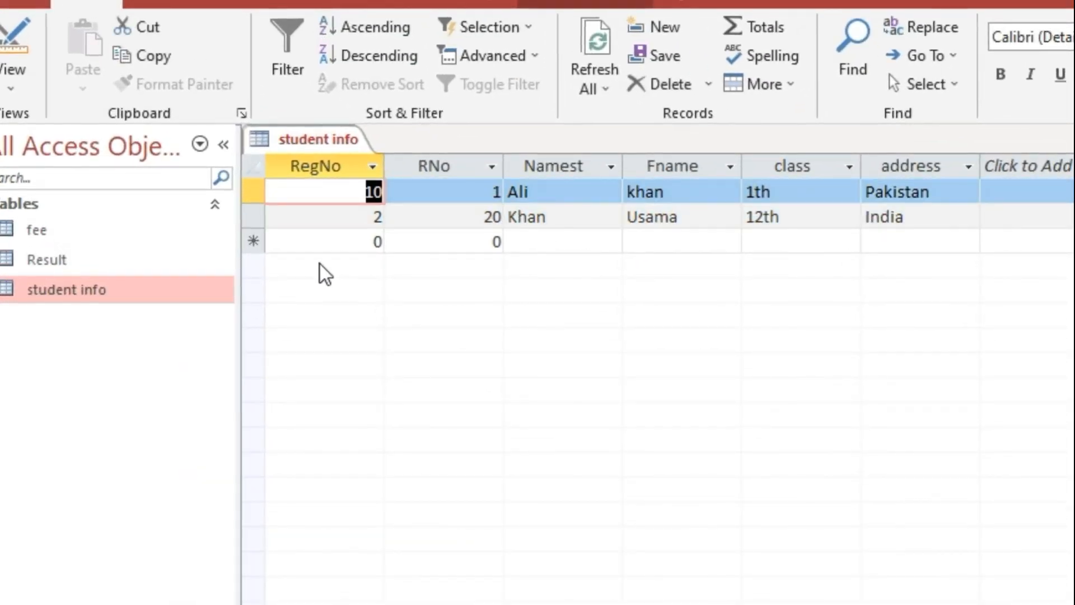
pyautogui.click(357, 194)
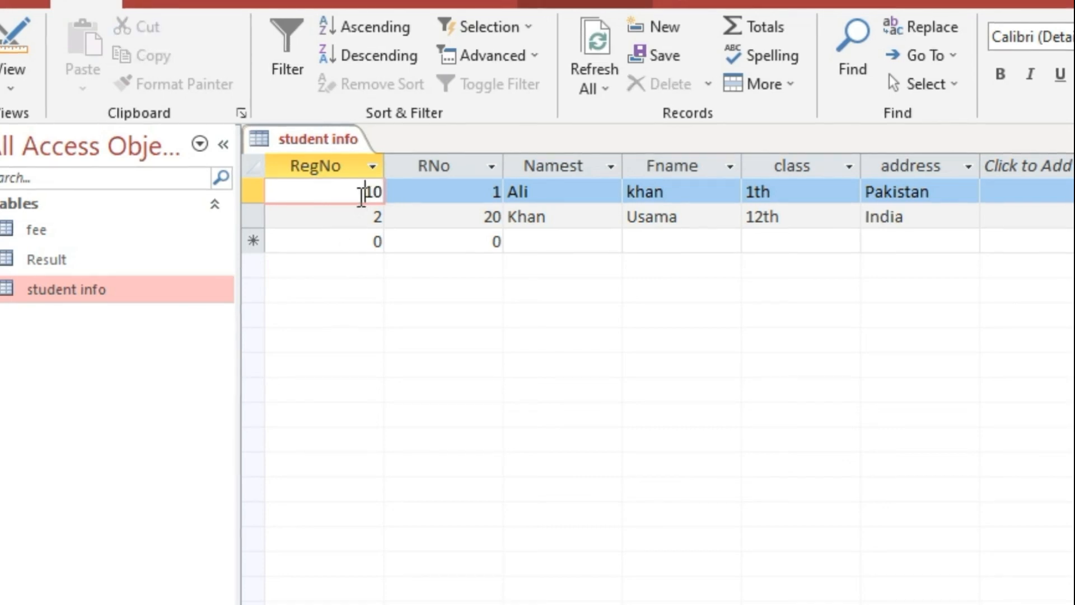
pyautogui.doubleClick(367, 192)
pyautogui.click(359, 196)
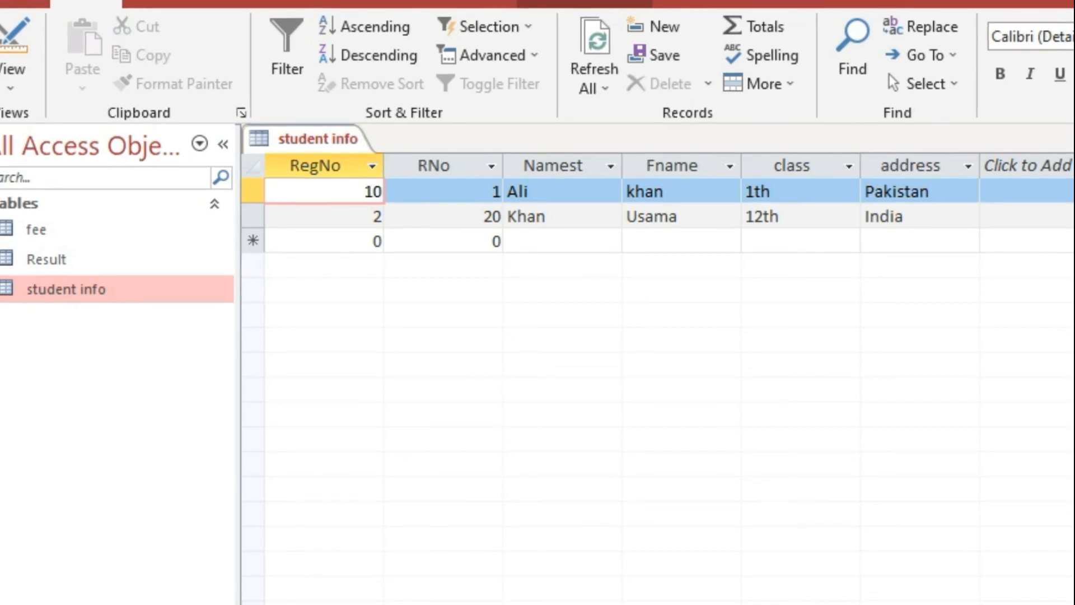
pyautogui.hotkey('ctrl', 'w')
# Step: Open the fee table and check whether the RegNo change made in student info carried over to the linked fee record
pyautogui.click(36, 237)
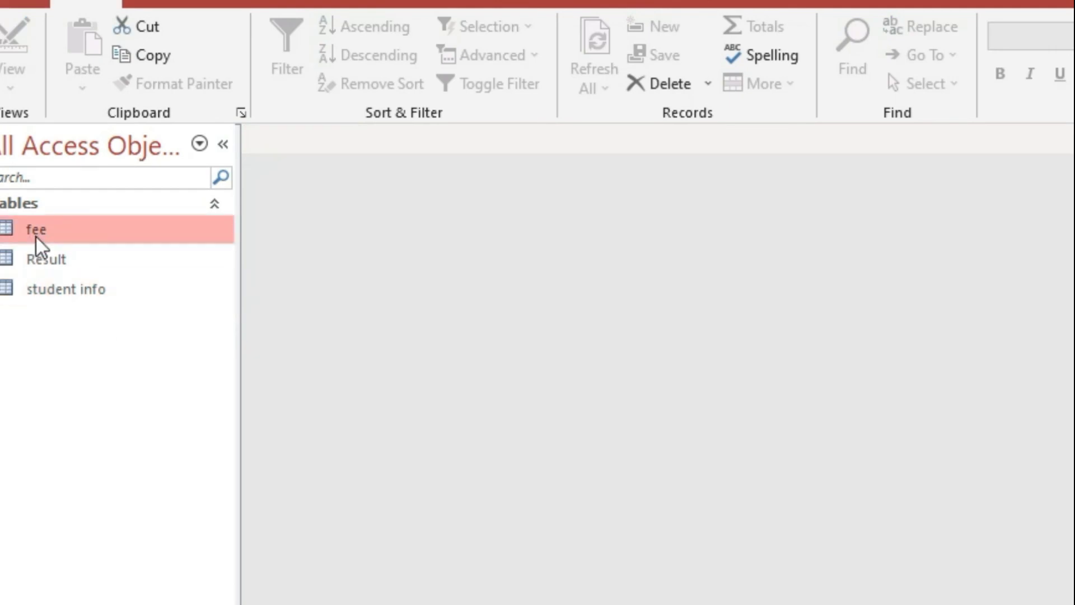
pyautogui.doubleClick(36, 237)
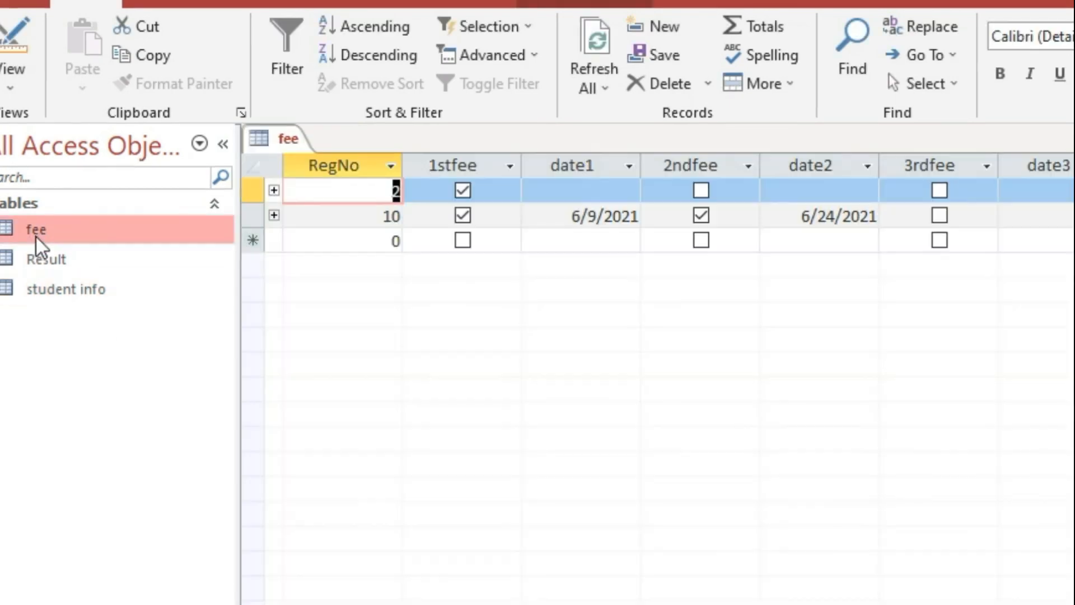
pyautogui.click(386, 216)
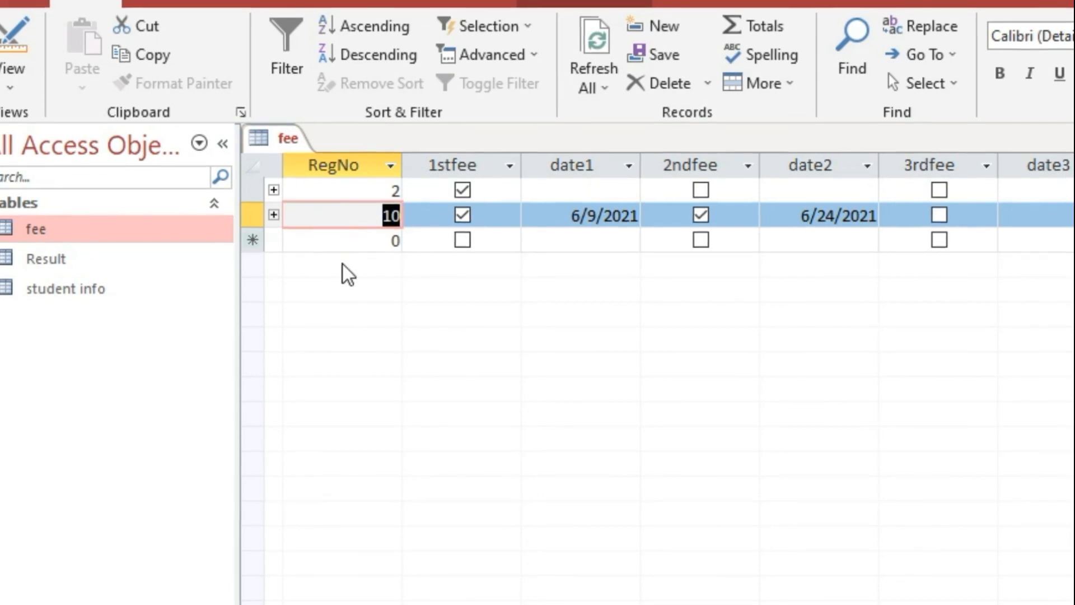
pyautogui.click(370, 218)
pyautogui.moveTo(381, 217); pyautogui.dragTo(396, 215)
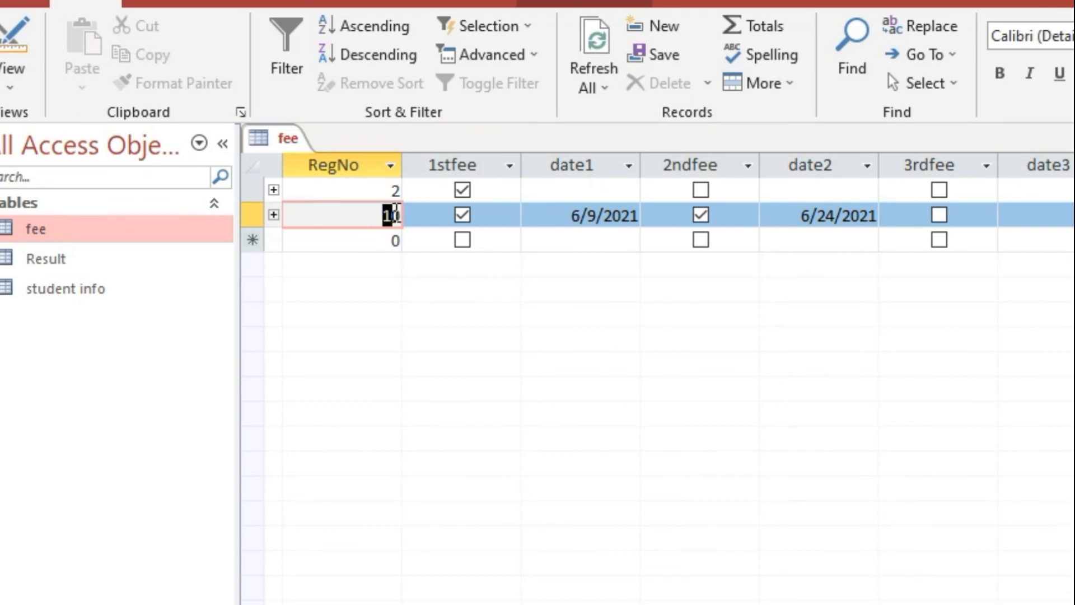
pyautogui.click(377, 216)
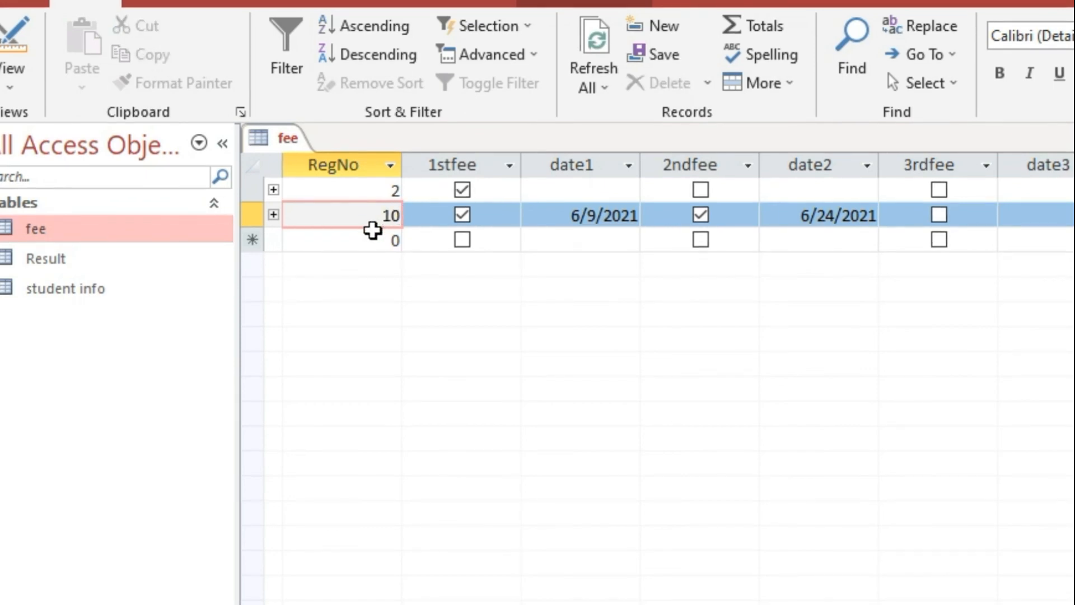
pyautogui.moveTo(381, 217); pyautogui.dragTo(403, 217)
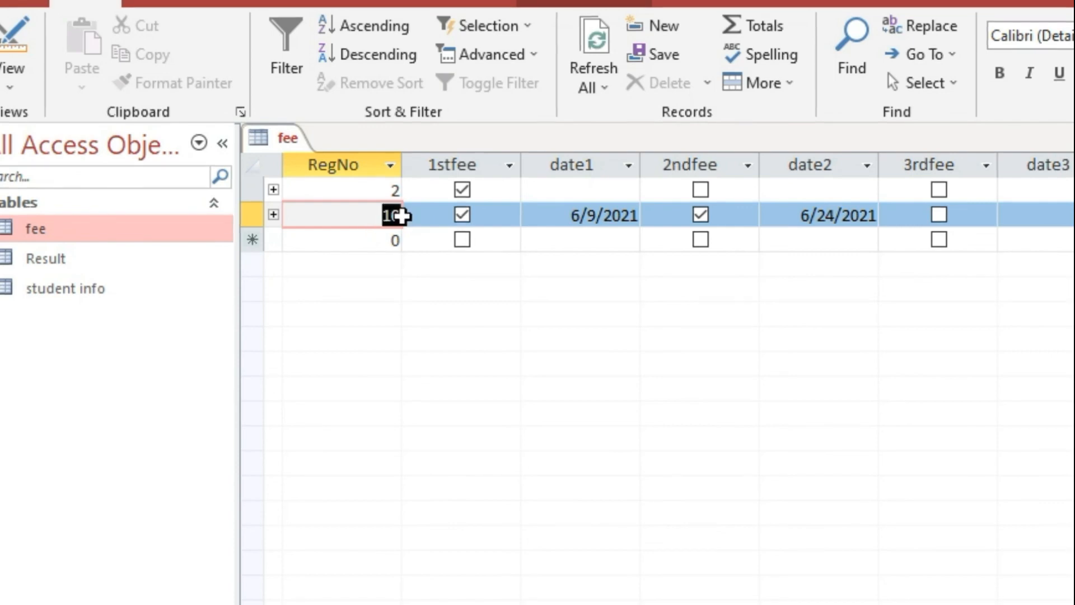
pyautogui.click(378, 217)
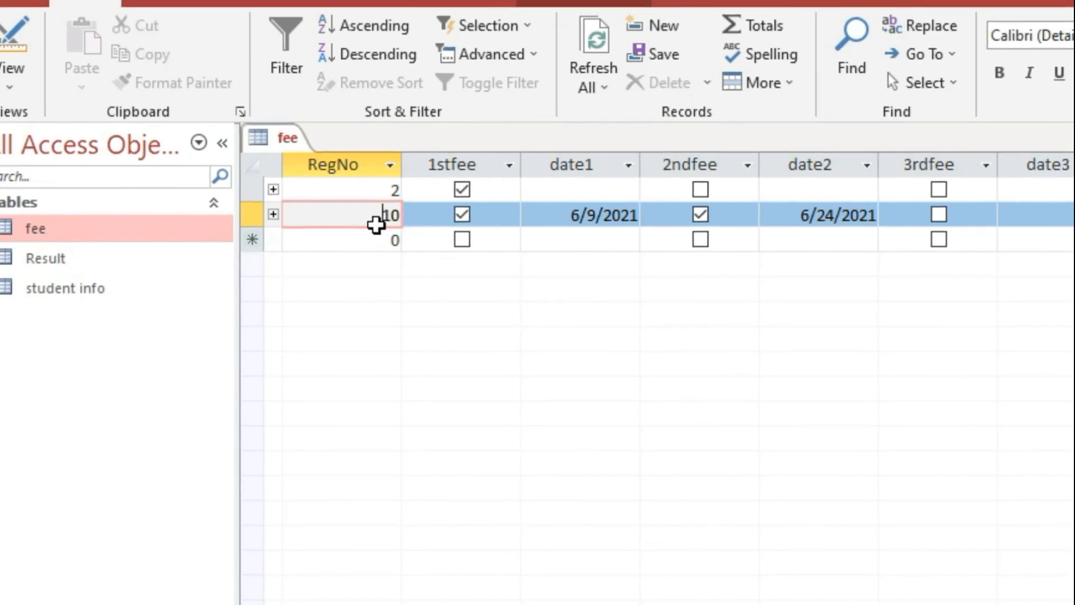
pyautogui.moveTo(379, 218); pyautogui.dragTo(391, 219)
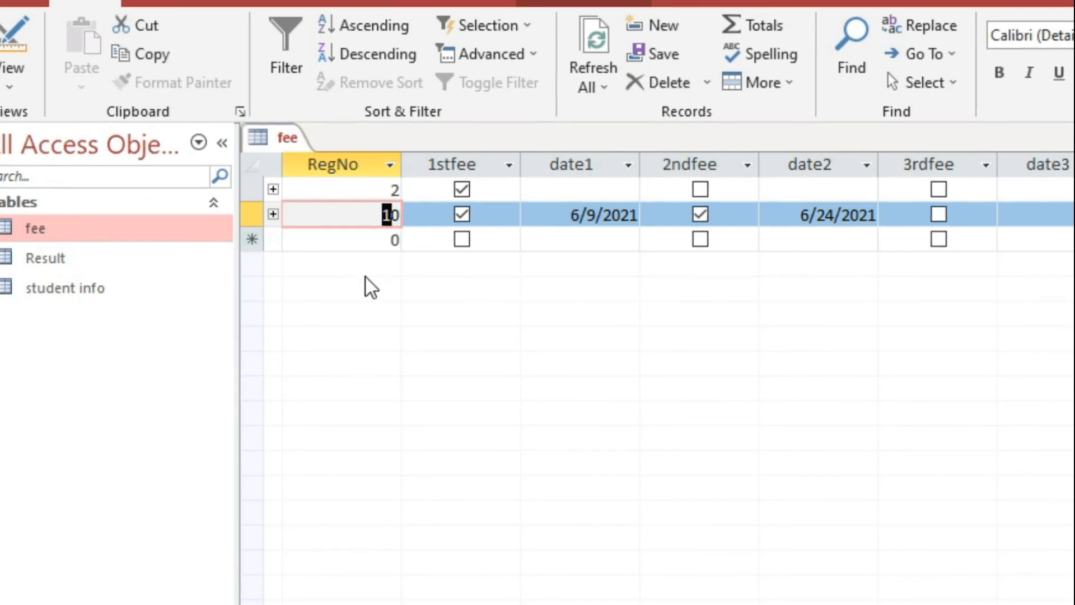
# Step: Check the RegNo of the linked record in the Result table, and close both the Result and fee tables
pyautogui.doubleClick(31, 259)
pyautogui.moveTo(373, 215); pyautogui.dragTo(406, 211)
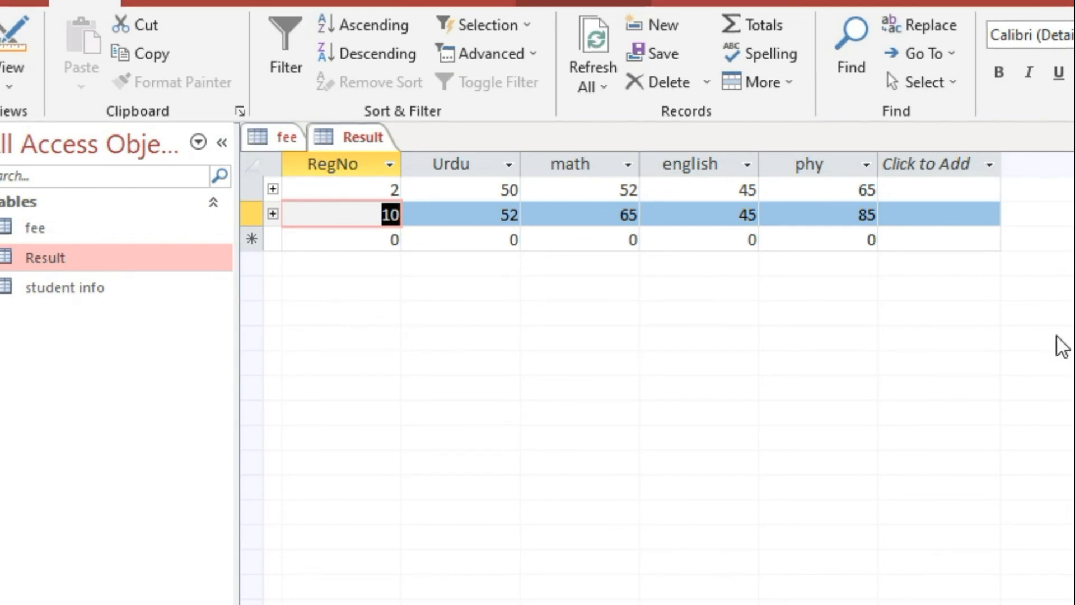
pyautogui.click(1074, 137)
pyautogui.click(1073, 138)
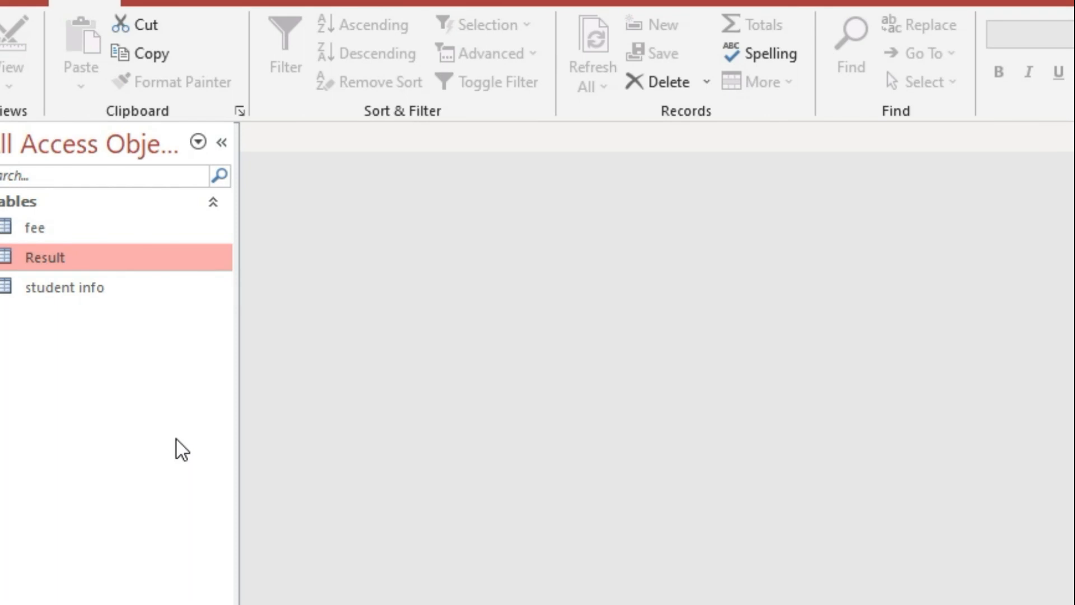
# Step: Delete the student info record with RegNo 10 together with its related records, and close the table
pyautogui.doubleClick(64, 287)
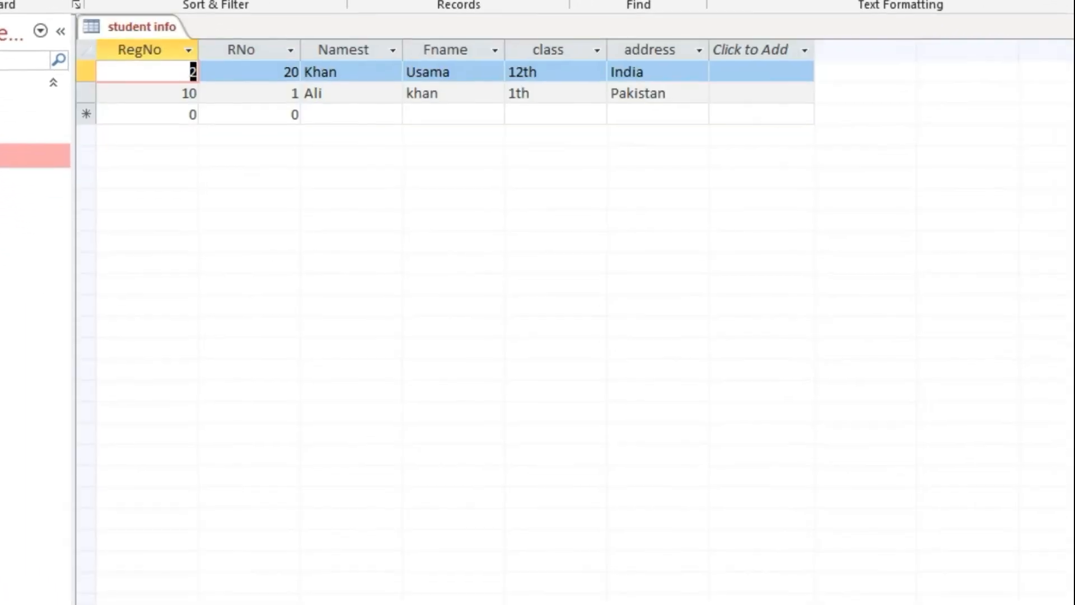
pyautogui.click(85, 92)
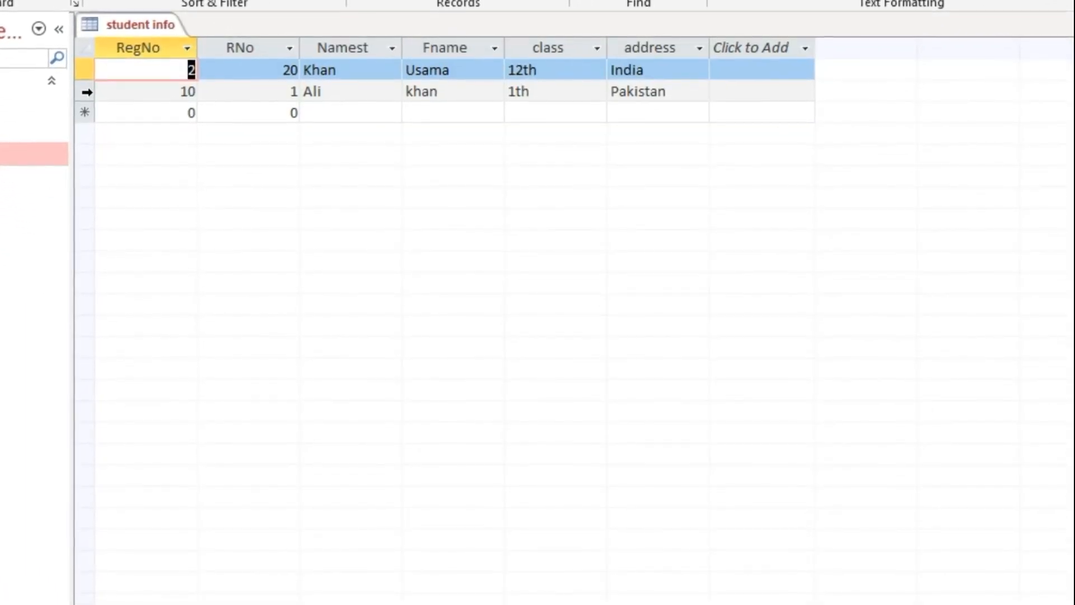
pyautogui.press('Delete')
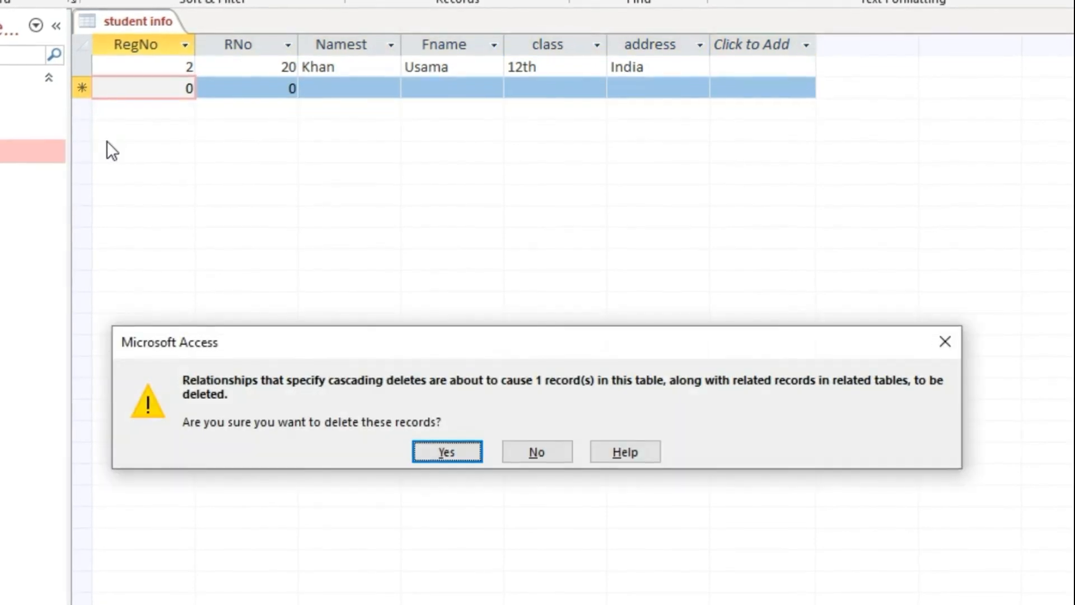
pyautogui.click(455, 454)
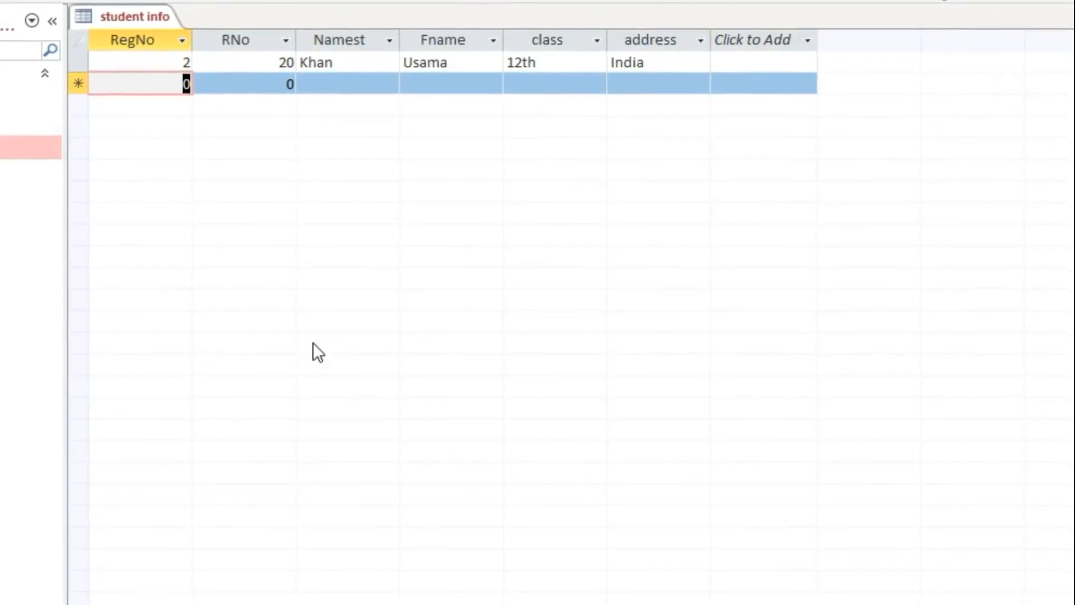
pyautogui.moveTo(171, 66); pyautogui.dragTo(191, 63)
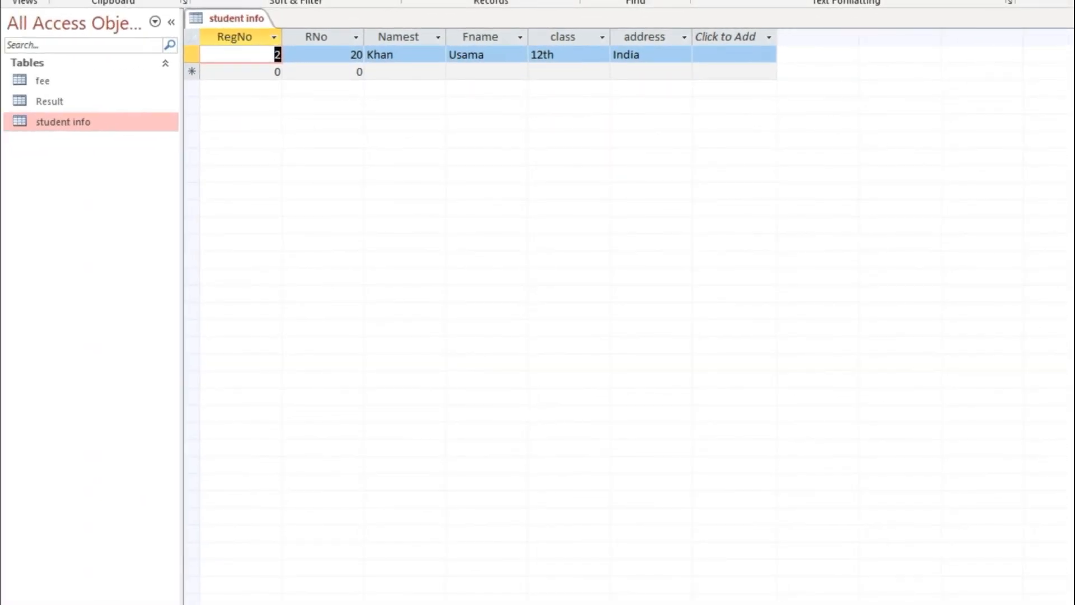
pyautogui.click(1066, 18)
# Step: Check the Result and fee tables for records related to the deleted student, and close both tables
pyautogui.doubleClick(39, 103)
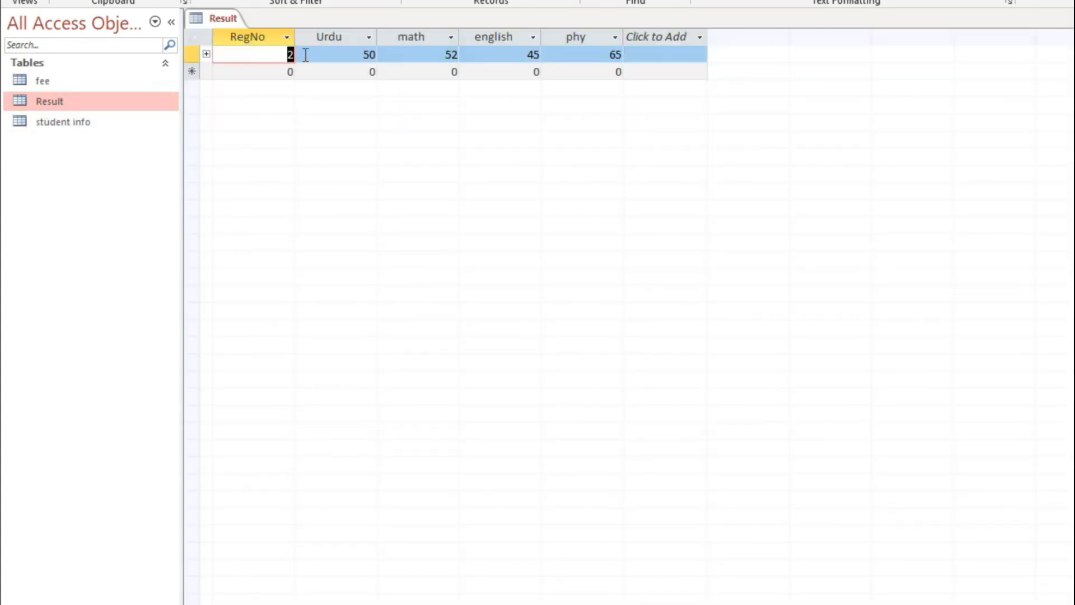
pyautogui.click(288, 71)
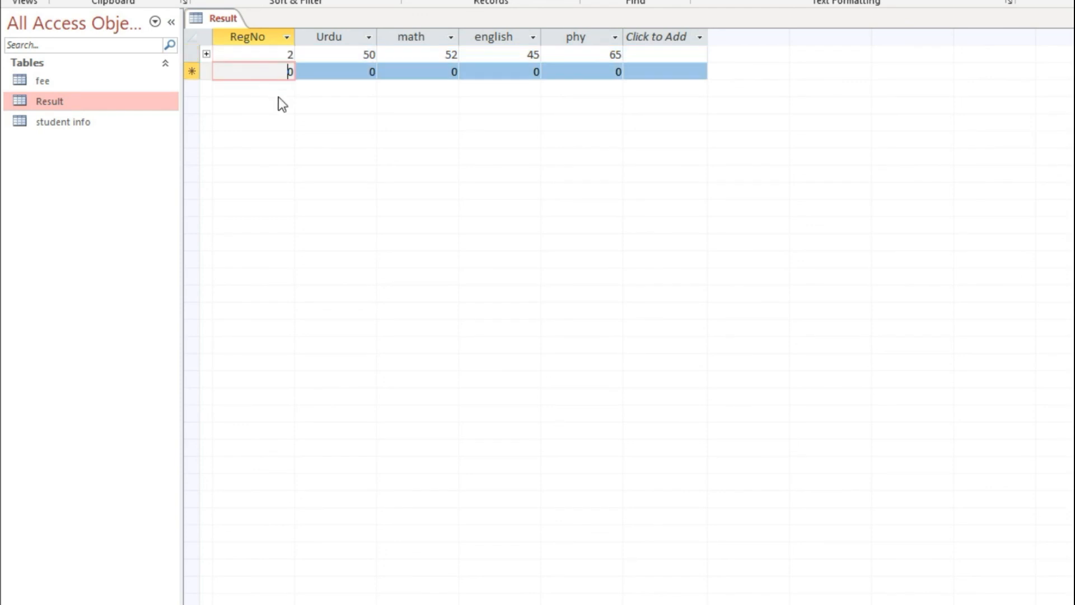
pyautogui.click(283, 56)
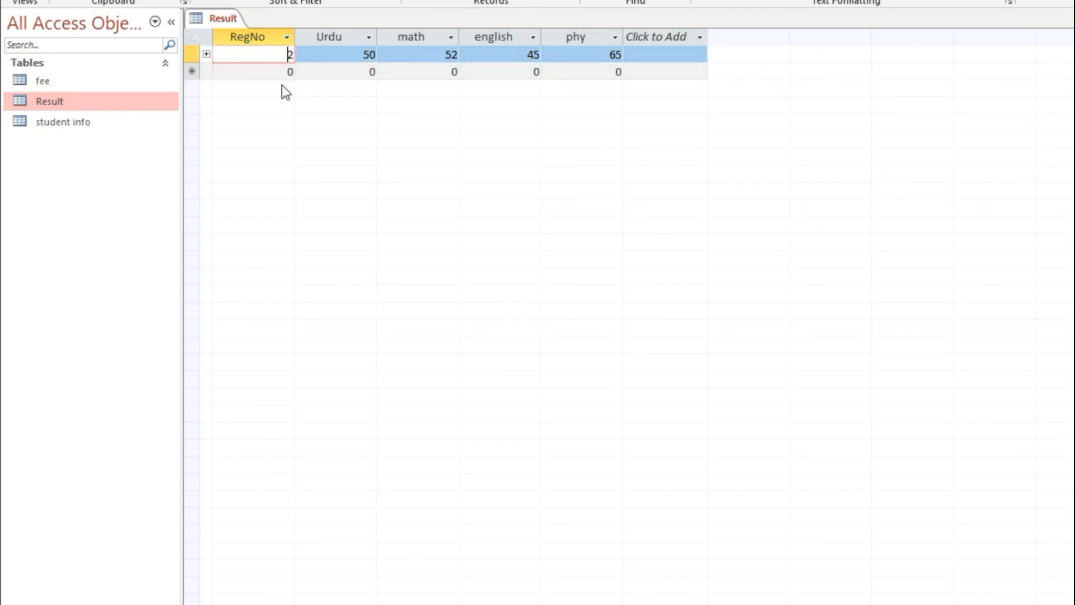
pyautogui.doubleClick(31, 82)
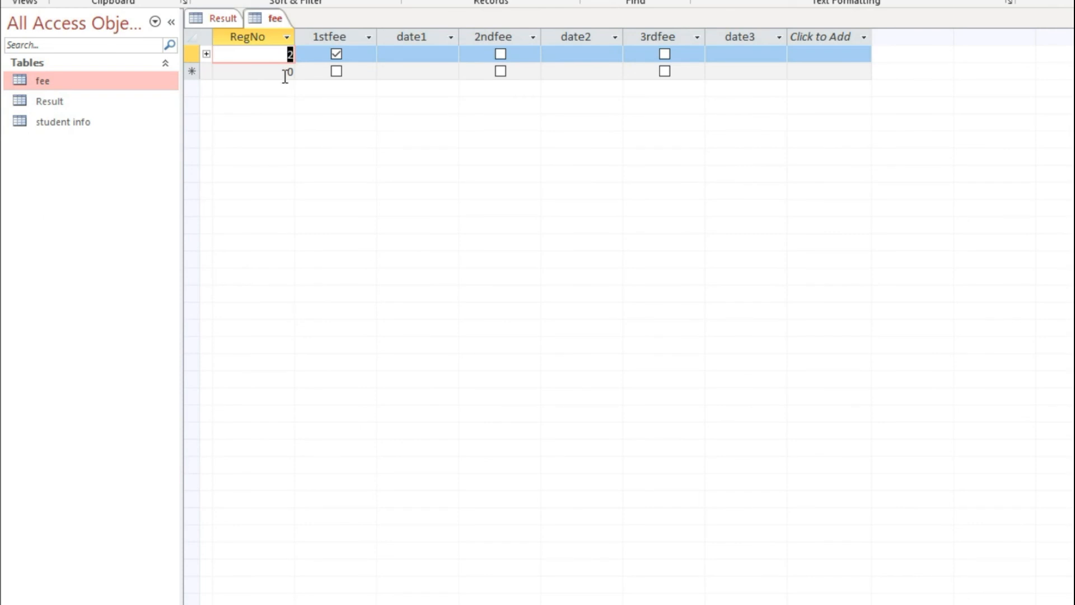
pyautogui.hotkey('ctrl', 'w')
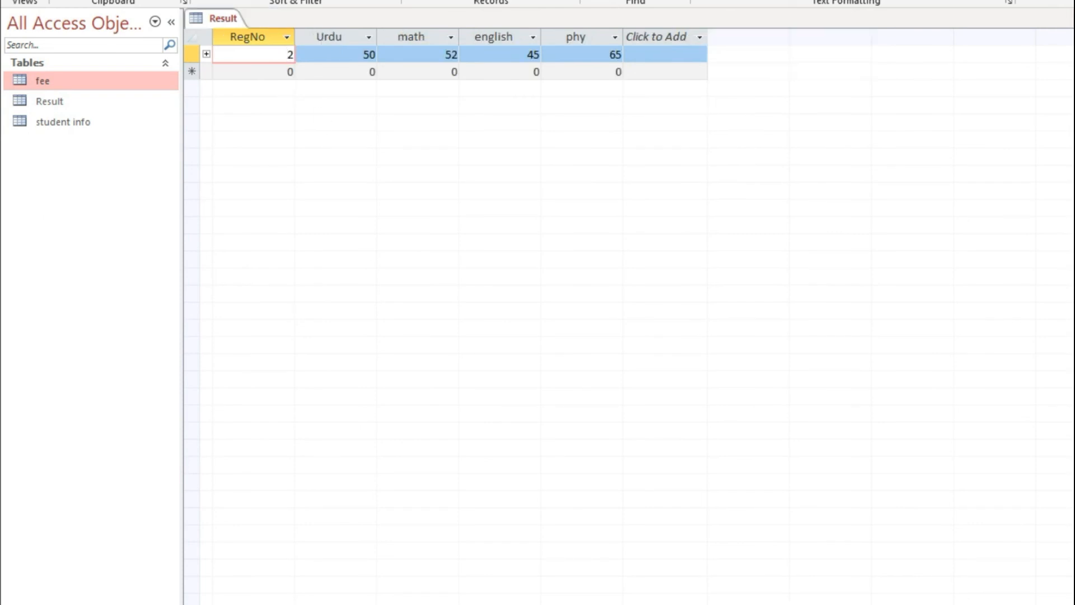
pyautogui.hotkey('ctrl', 'w')
# Step: Open the student info table in Datasheet view
pyautogui.doubleClick(62, 120)
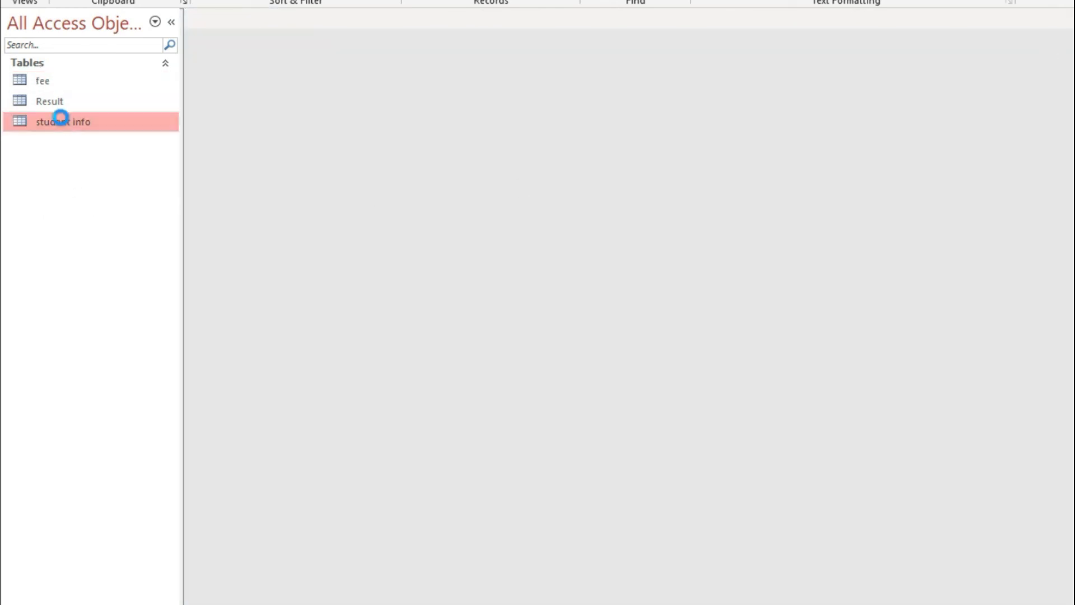